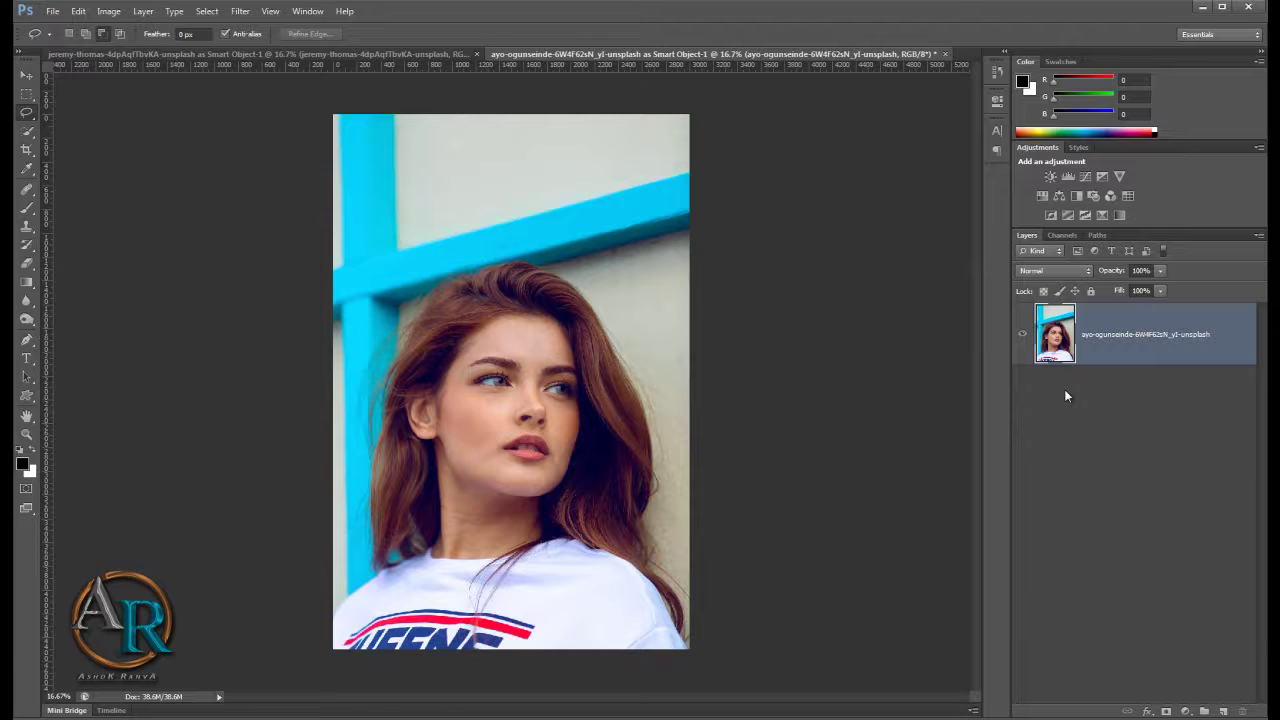
# Step: Duplicate the portrait photo layer so a copy sits above the original
pyautogui.hotkey('ctrl', 'j')
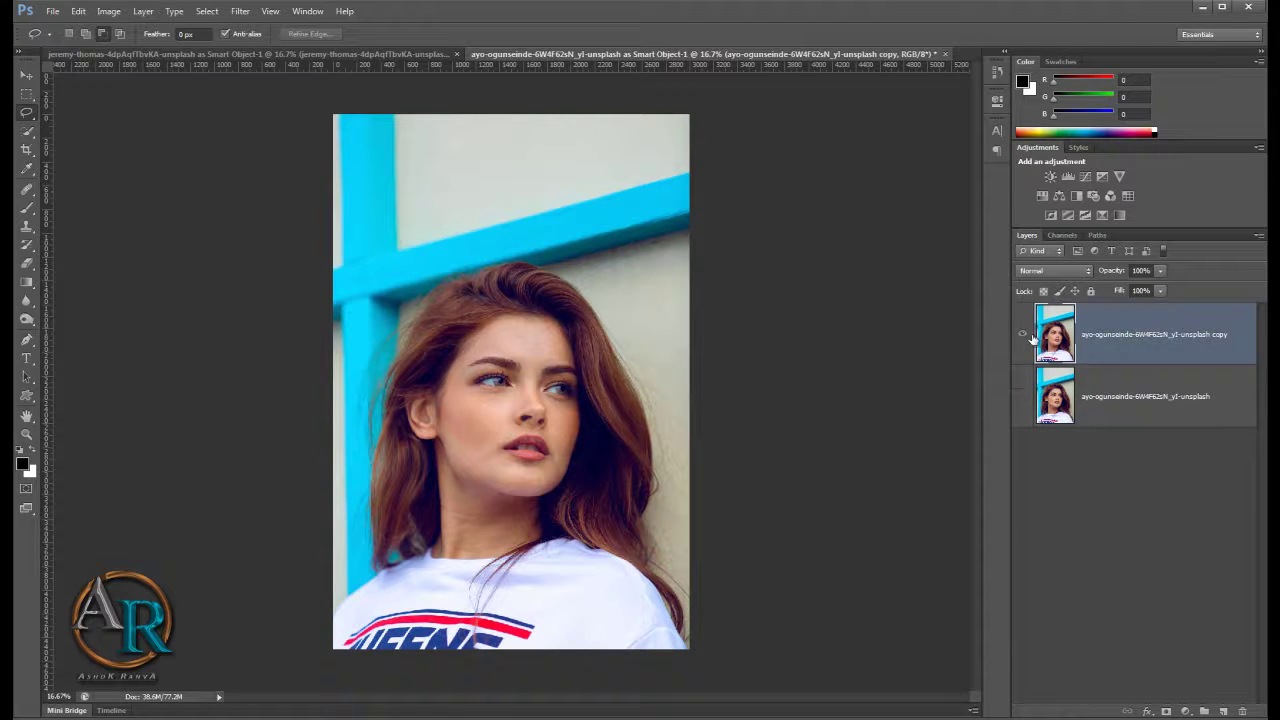
# Step: Lasso-select the woman's hair, face and shoulders on the copy layer, excluding the wall
pyautogui.click(104, 13)
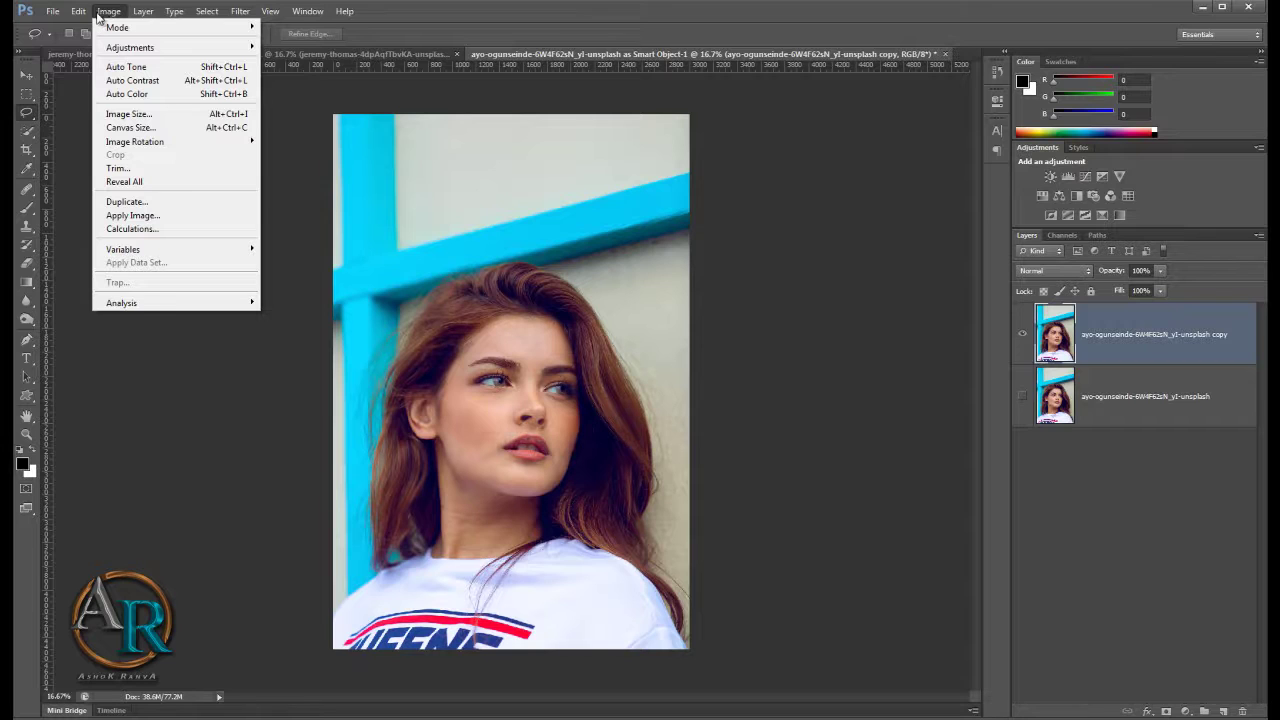
pyautogui.click(25, 116)
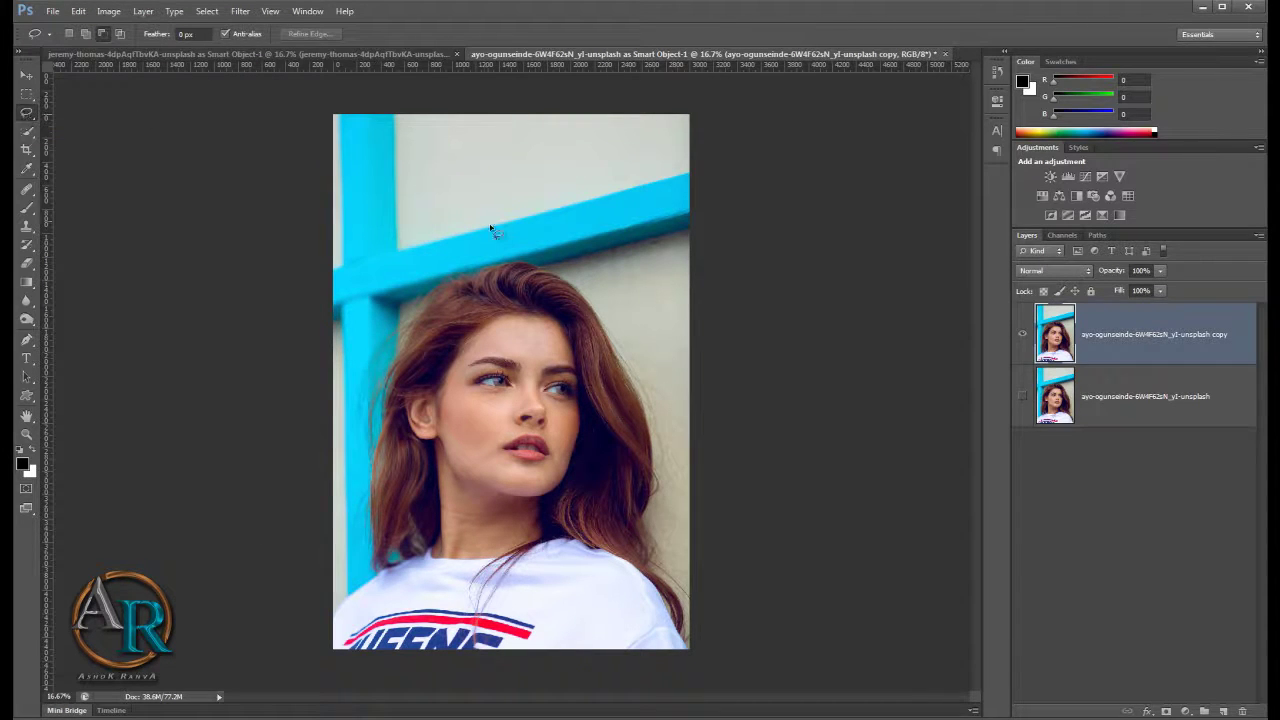
pyautogui.scroll(1, 583, 303)
pyautogui.scroll(1, 550, 270)
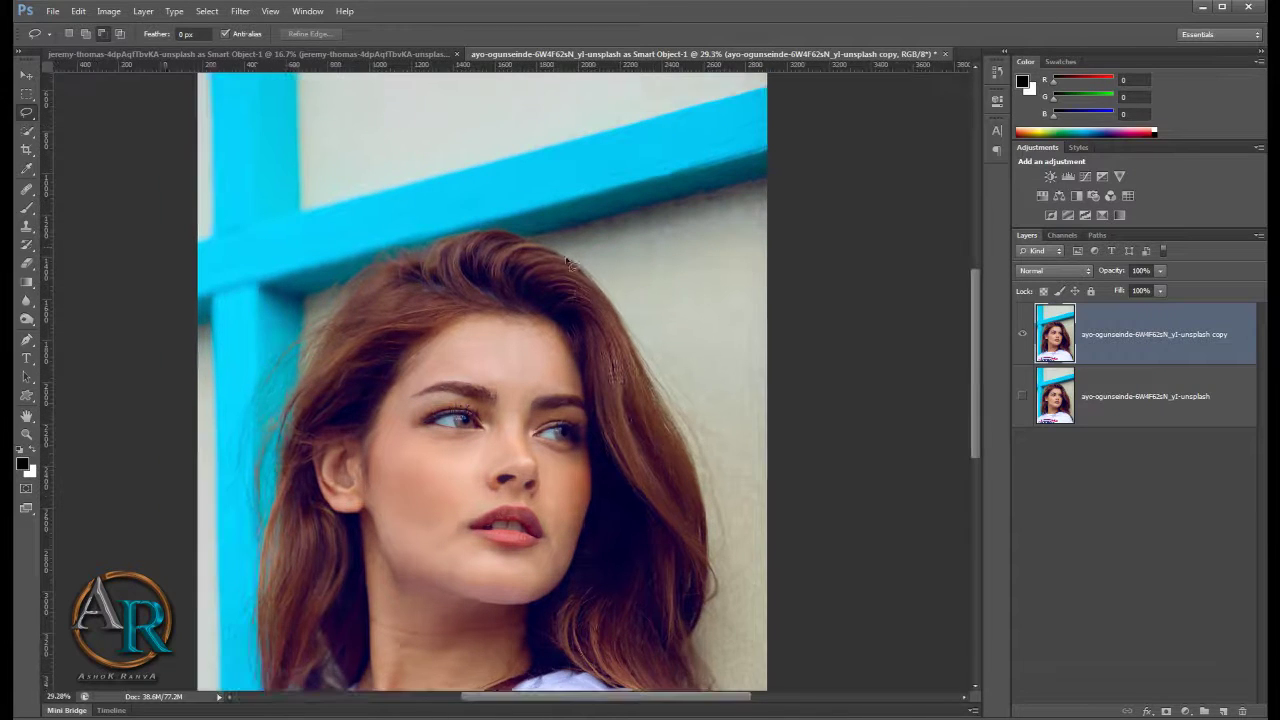
pyautogui.scroll(1, 510, 235)
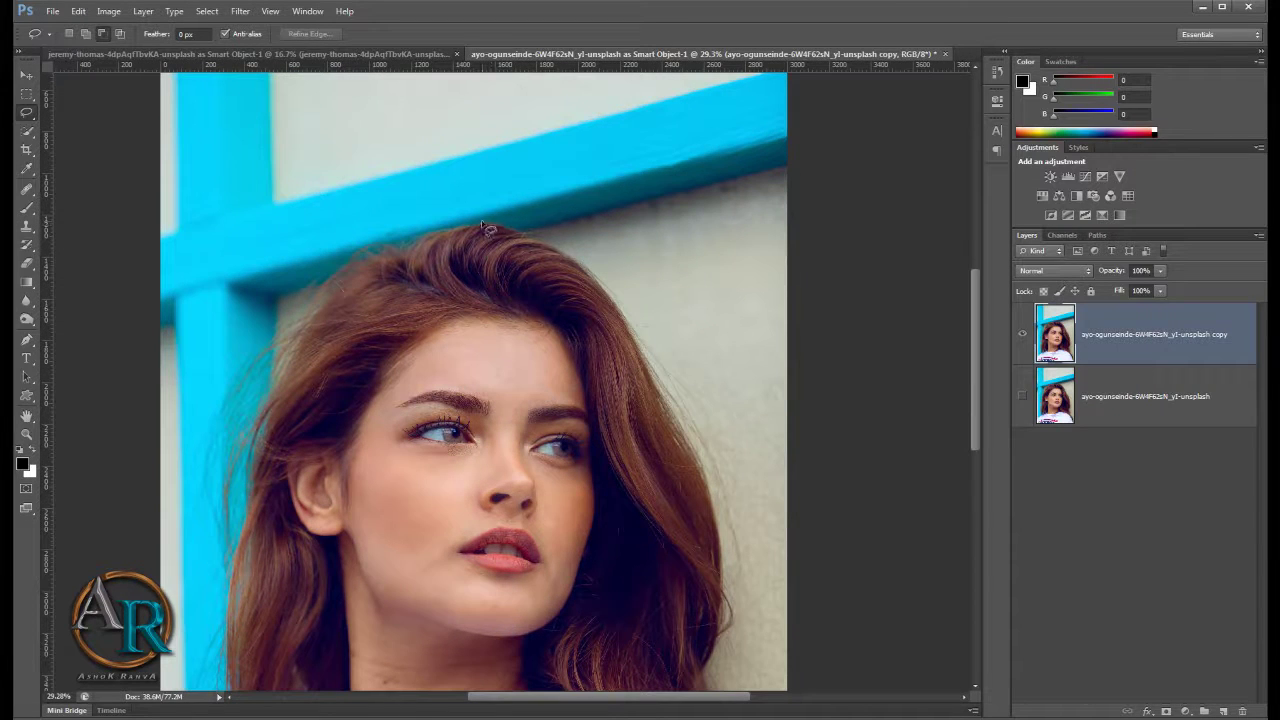
pyautogui.moveTo(479, 226)
pyautogui.mouseDown()
pyautogui.moveTo(589, 266)
pyautogui.moveTo(686, 388)
pyautogui.moveTo(684, 325)
pyautogui.moveTo(590, 193)
pyautogui.moveTo(577, 150)
pyautogui.moveTo(623, 238)
pyautogui.moveTo(619, 397)
pyautogui.moveTo(540, 145)
pyautogui.moveTo(577, 352)
pyautogui.moveTo(532, 352)
pyautogui.moveTo(457, 309)
pyautogui.moveTo(391, 323)
pyautogui.moveTo(294, 386)
pyautogui.moveTo(543, 414)
pyautogui.moveTo(640, 457)
pyautogui.moveTo(610, 476)
pyautogui.moveTo(528, 468)
pyautogui.moveTo(495, 362)
pyautogui.moveTo(443, 349)
pyautogui.moveTo(386, 363)
pyautogui.moveTo(412, 441)
pyautogui.moveTo(486, 500)
pyautogui.moveTo(431, 449)
pyautogui.moveTo(460, 370)
pyautogui.moveTo(466, 243)
pyautogui.moveTo(440, 493)
pyautogui.moveTo(434, 434)
pyautogui.moveTo(455, 340)
pyautogui.moveTo(551, 237)
pyautogui.mouseUp()
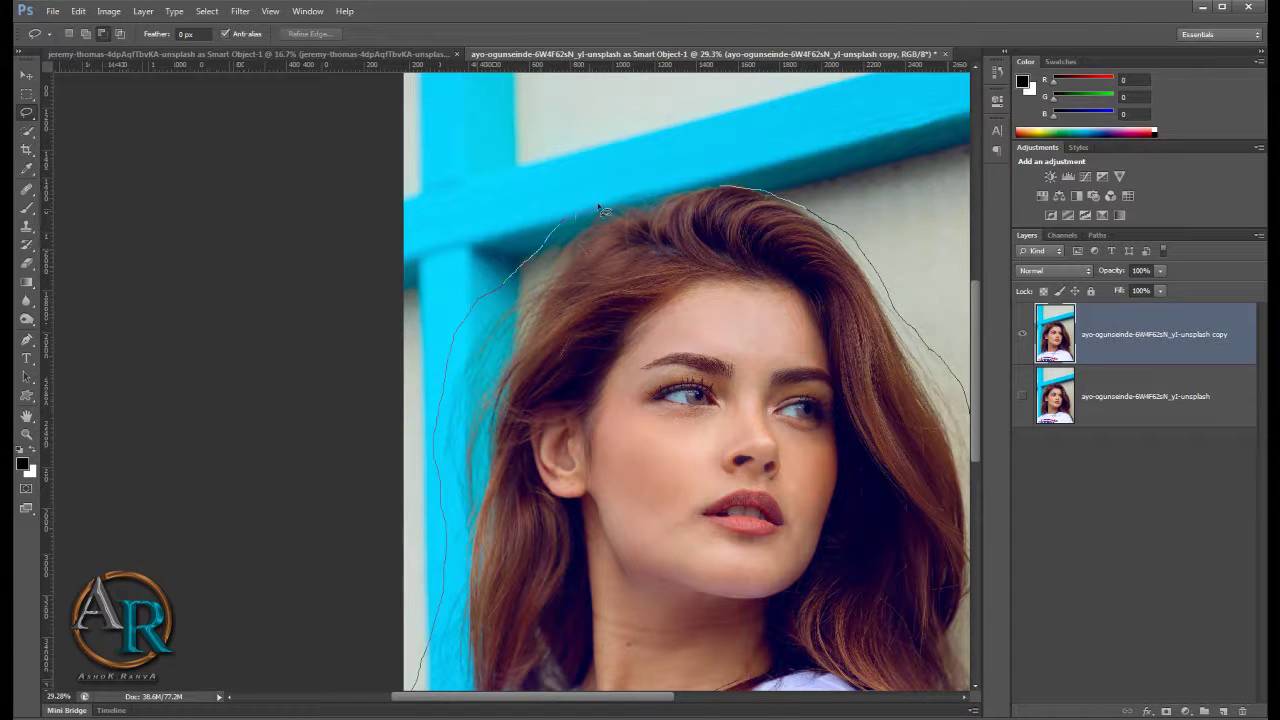
pyautogui.moveTo(686, 188)
pyautogui.mouseDown()
pyautogui.moveTo(720, 189)
pyautogui.moveTo(638, 264)
pyautogui.mouseUp()
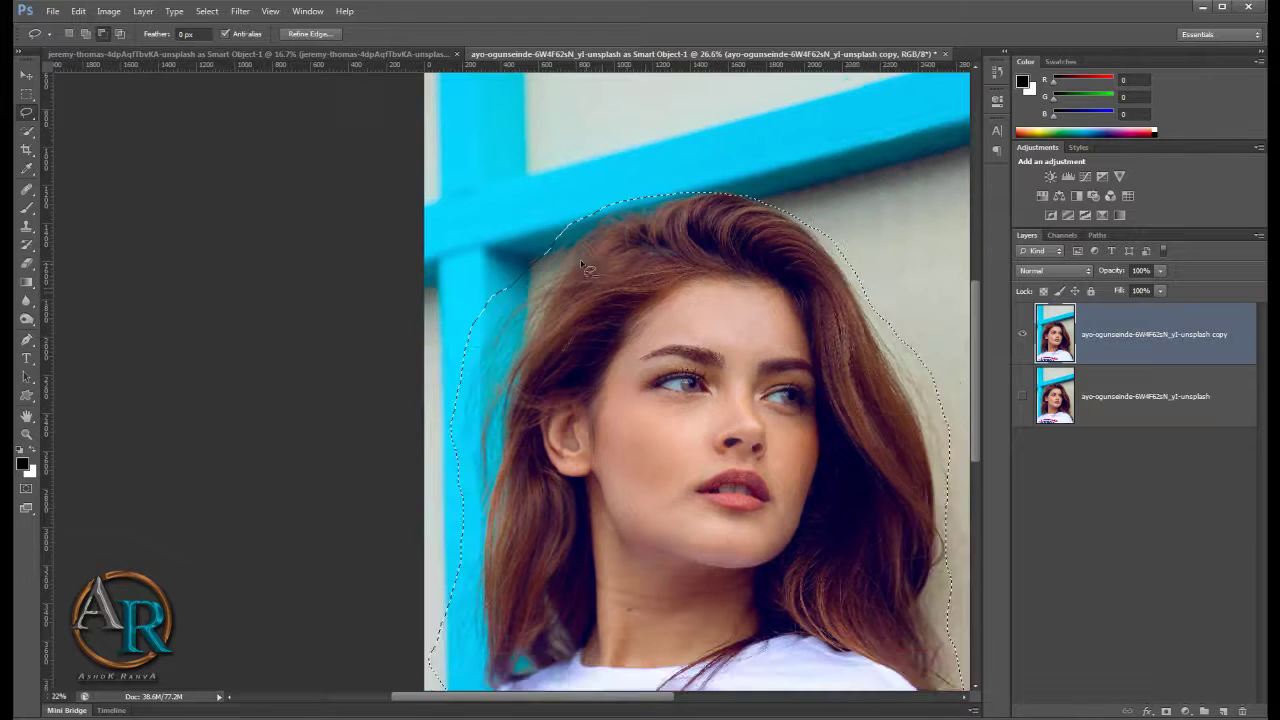
pyautogui.scroll(-5, 648, 320)
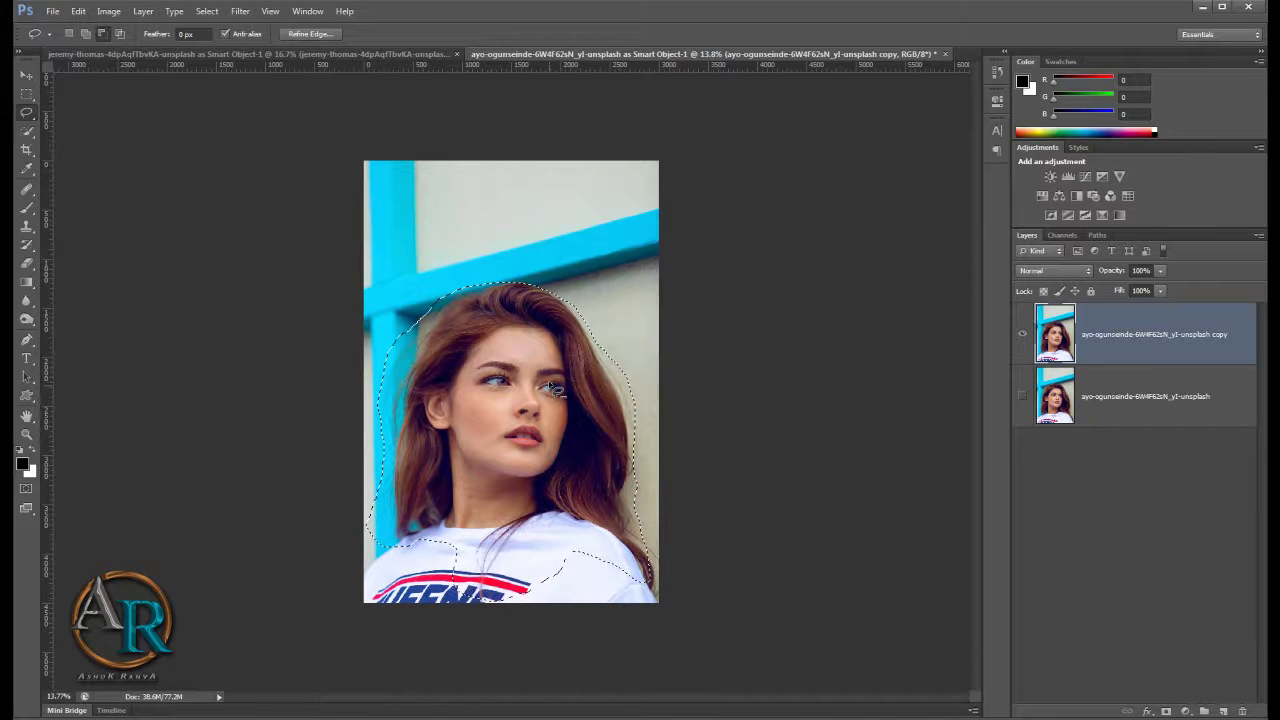
pyautogui.click(108, 11)
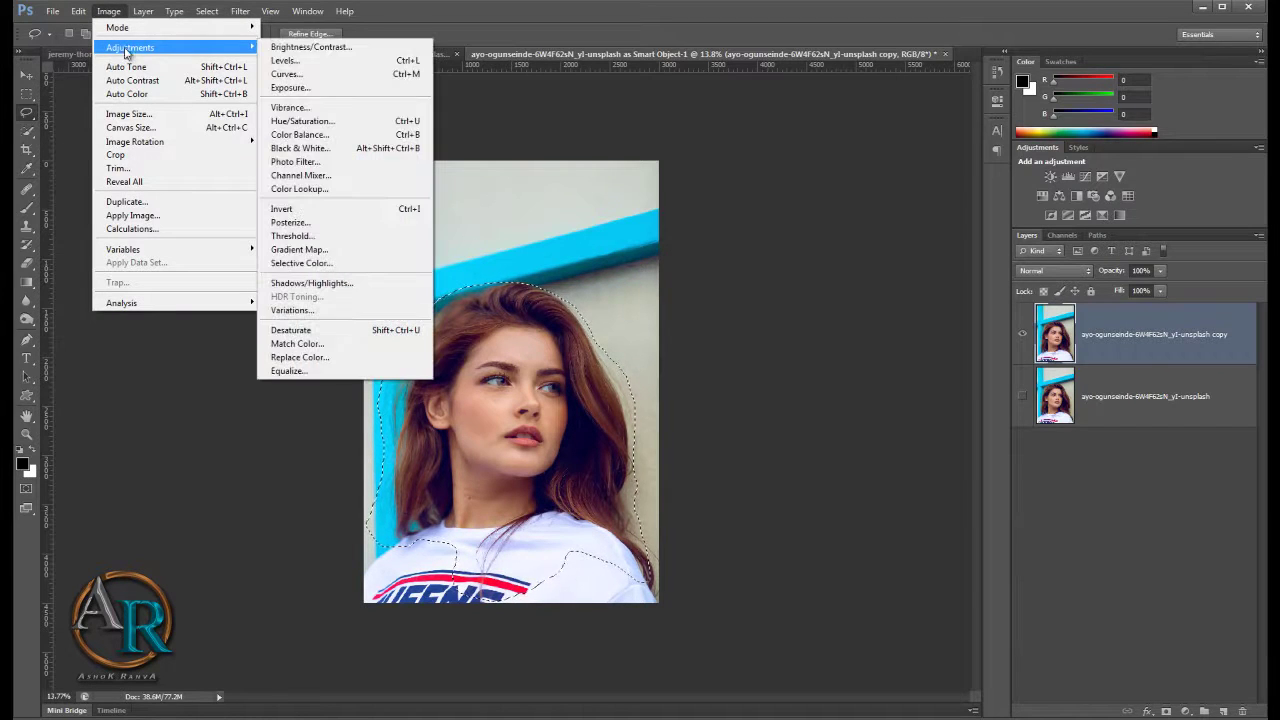
pyautogui.moveTo(130, 47)
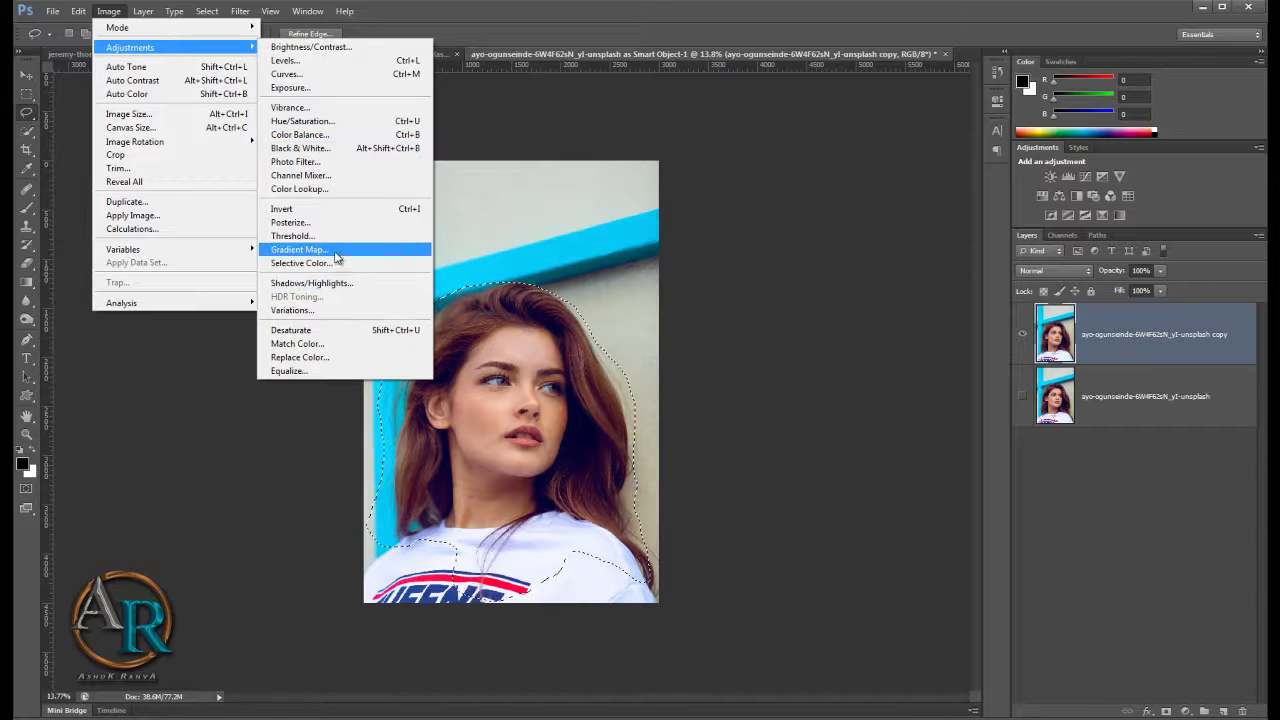
# Step: Apply a Threshold adjustment at level 120 to the selected woman
pyautogui.click(340, 243)
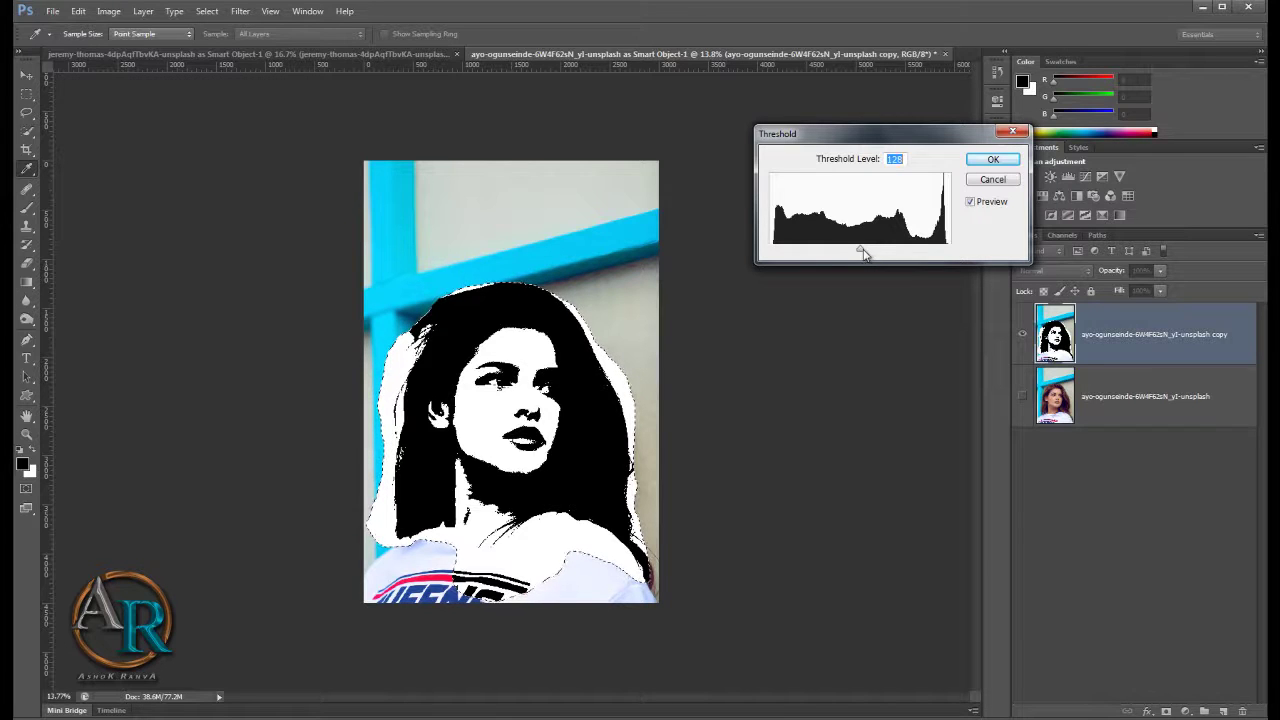
pyautogui.moveTo(861, 251)
pyautogui.mouseDown()
pyautogui.moveTo(874, 251)
pyautogui.moveTo(863, 251)
pyautogui.mouseUp()
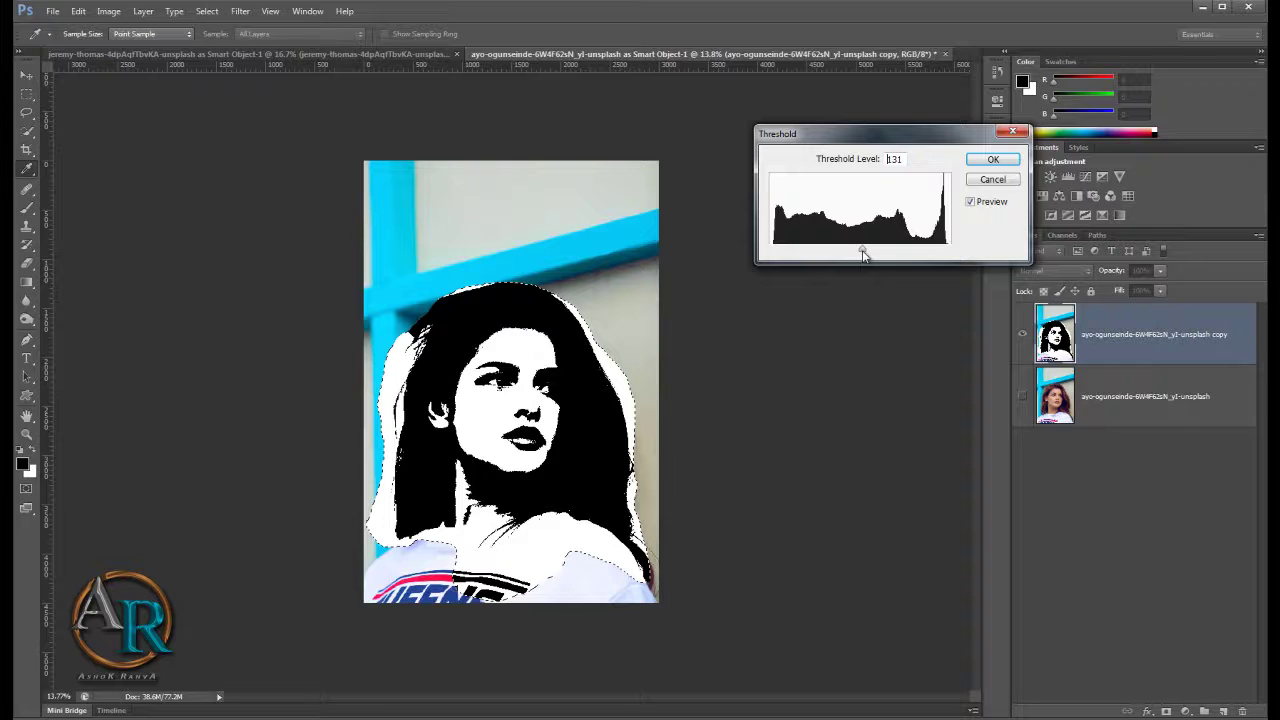
pyautogui.moveTo(862, 252)
pyautogui.mouseDown()
pyautogui.moveTo(846, 252)
pyautogui.moveTo(858, 256)
pyautogui.mouseUp()
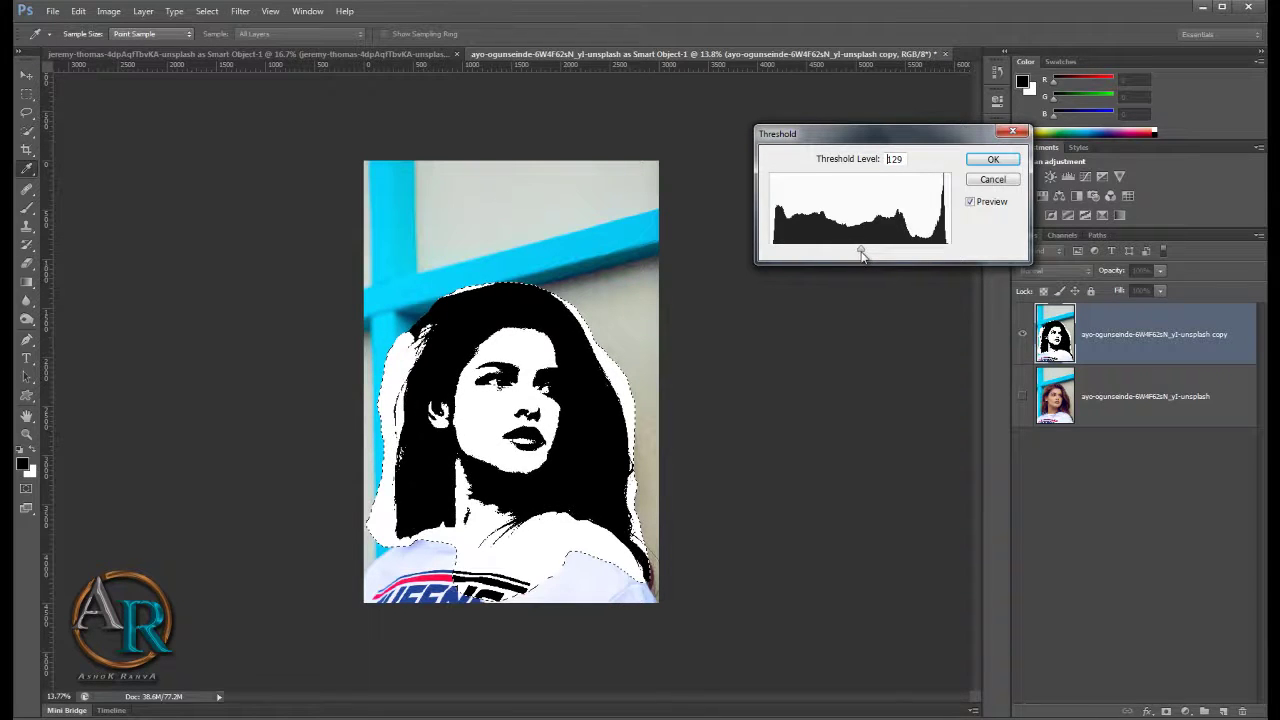
pyautogui.moveTo(858, 256); pyautogui.dragTo(857, 258)
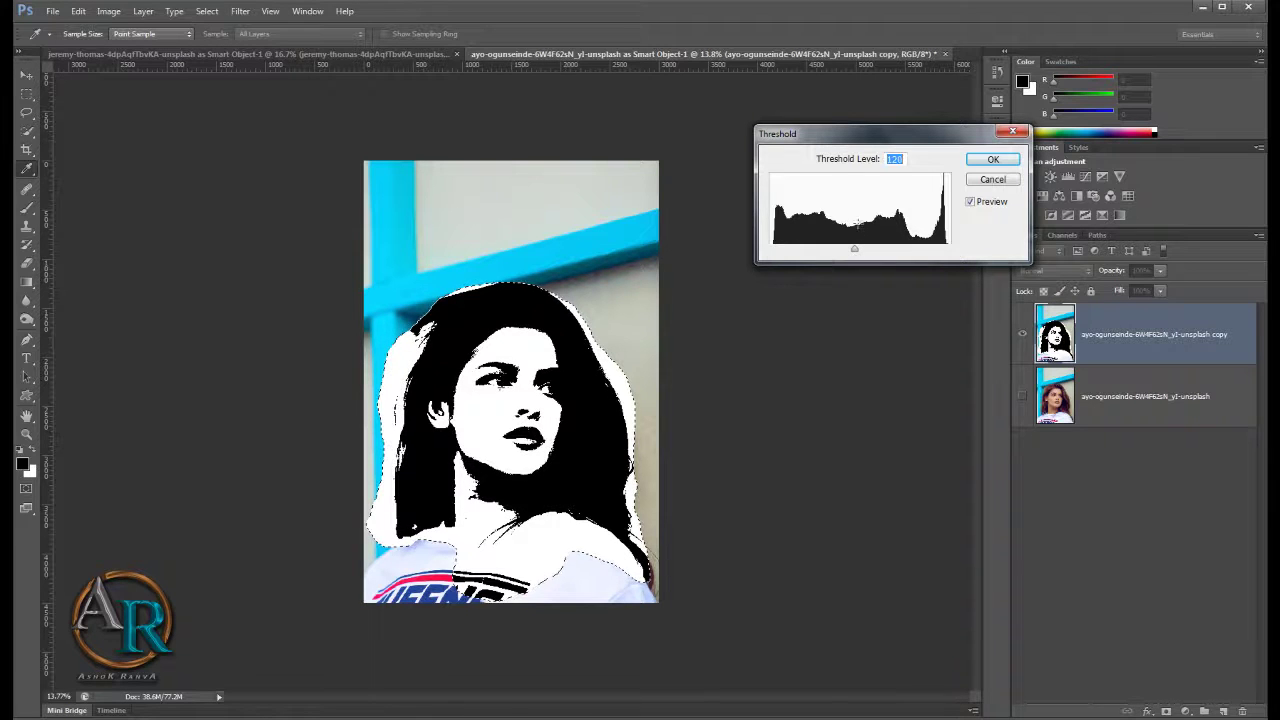
pyautogui.press('Up')
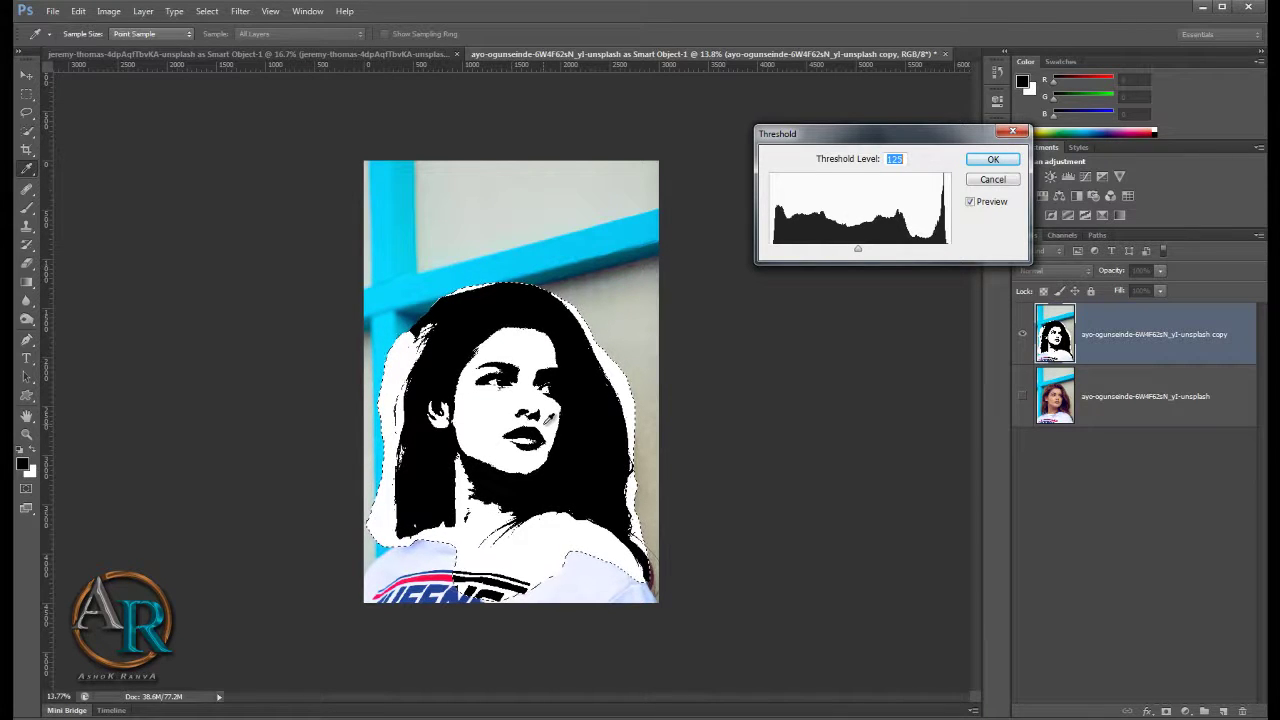
pyautogui.press('Down')
pyautogui.press('Down')
pyautogui.press('Down')
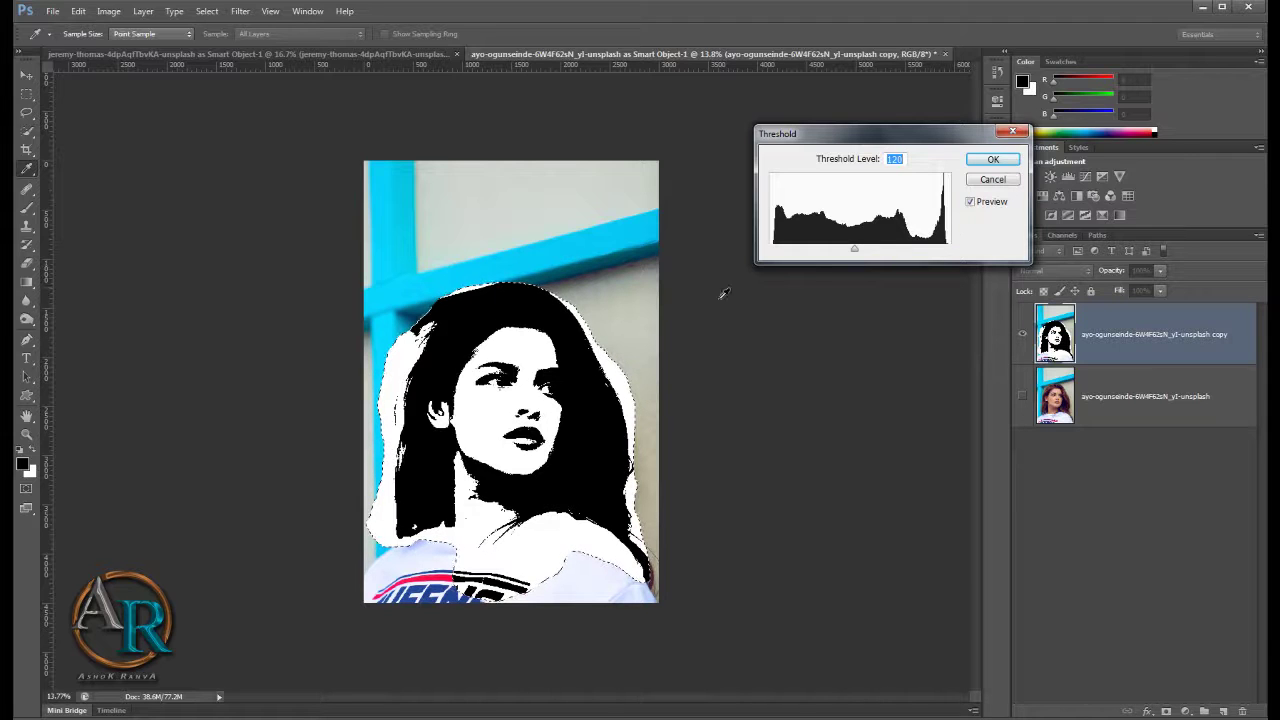
pyautogui.click(993, 161)
# Step: Inspect the shirt area of the stencil and clear the selection
pyautogui.scroll(3, 571, 377)
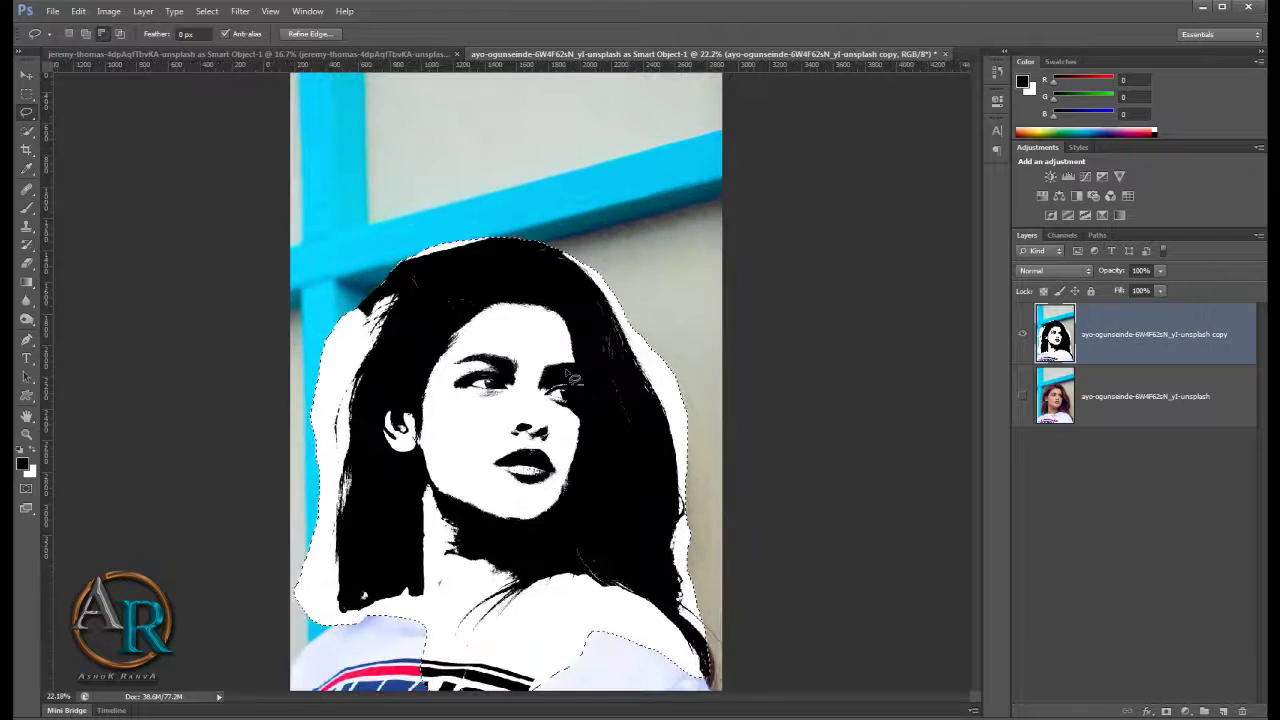
pyautogui.scroll(1, 571, 377)
pyautogui.scroll(1, 574, 360)
pyautogui.scroll(1, 578, 330)
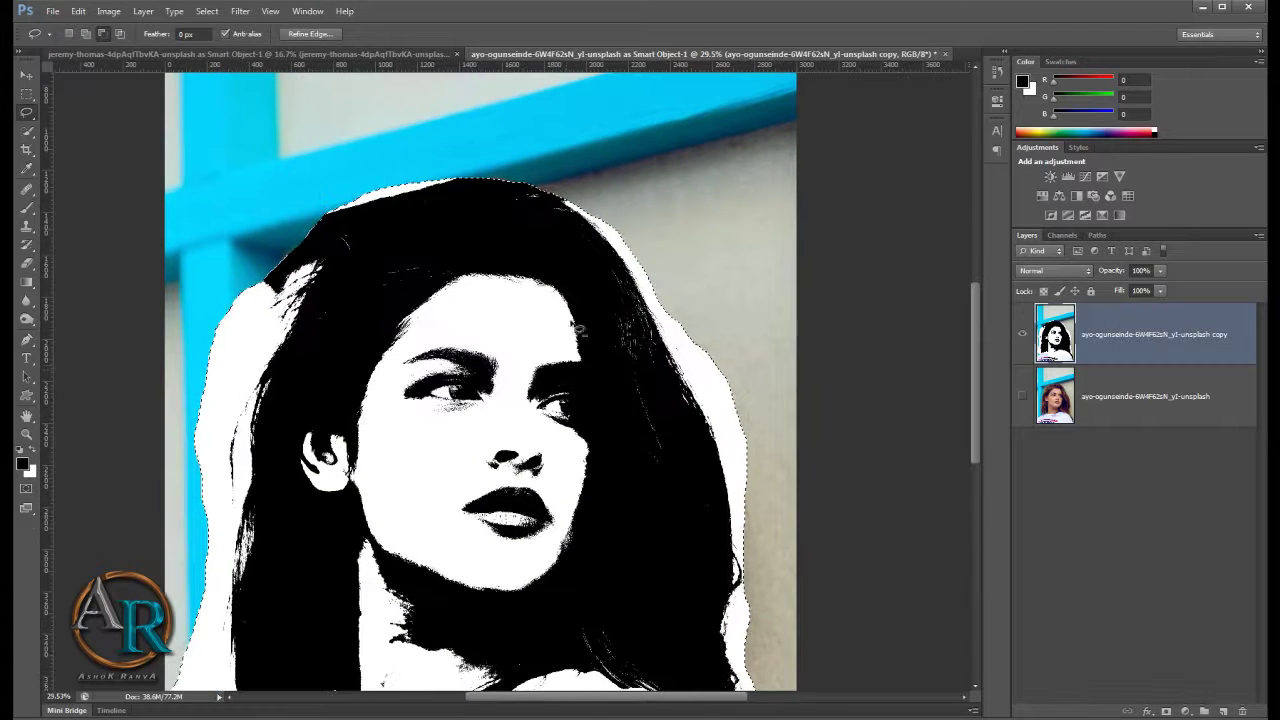
pyautogui.scroll(-1, 578, 400)
pyautogui.scroll(-2, 578, 480)
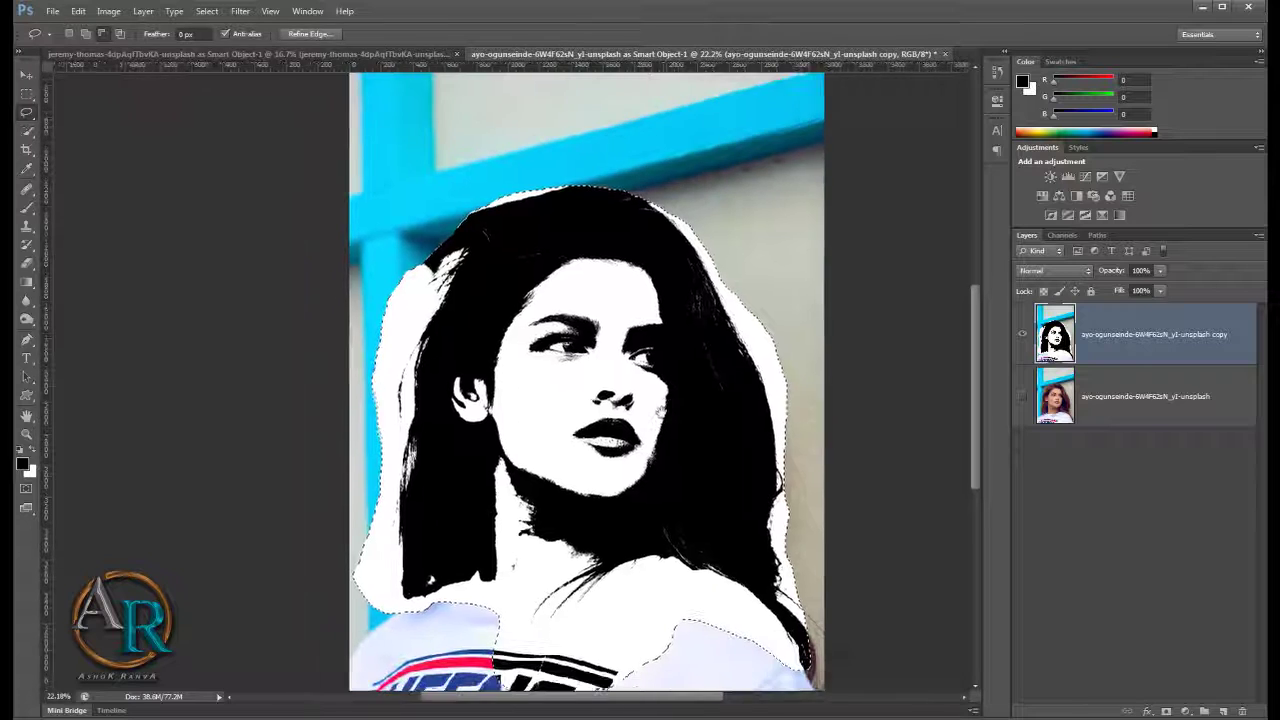
pyautogui.moveTo(579, 480)
pyautogui.mouseDown()
pyautogui.moveTo(597, 383)
pyautogui.moveTo(597, 409)
pyautogui.mouseUp()
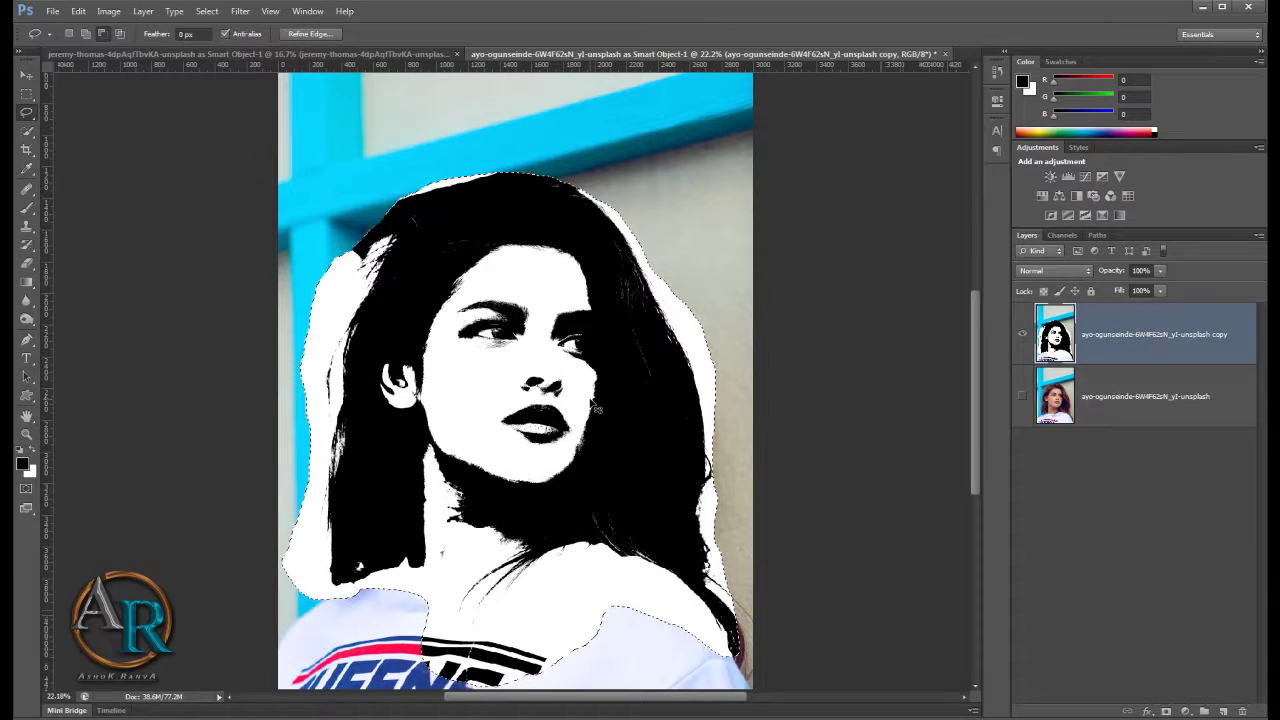
pyautogui.hotkey('ctrl', 'd')
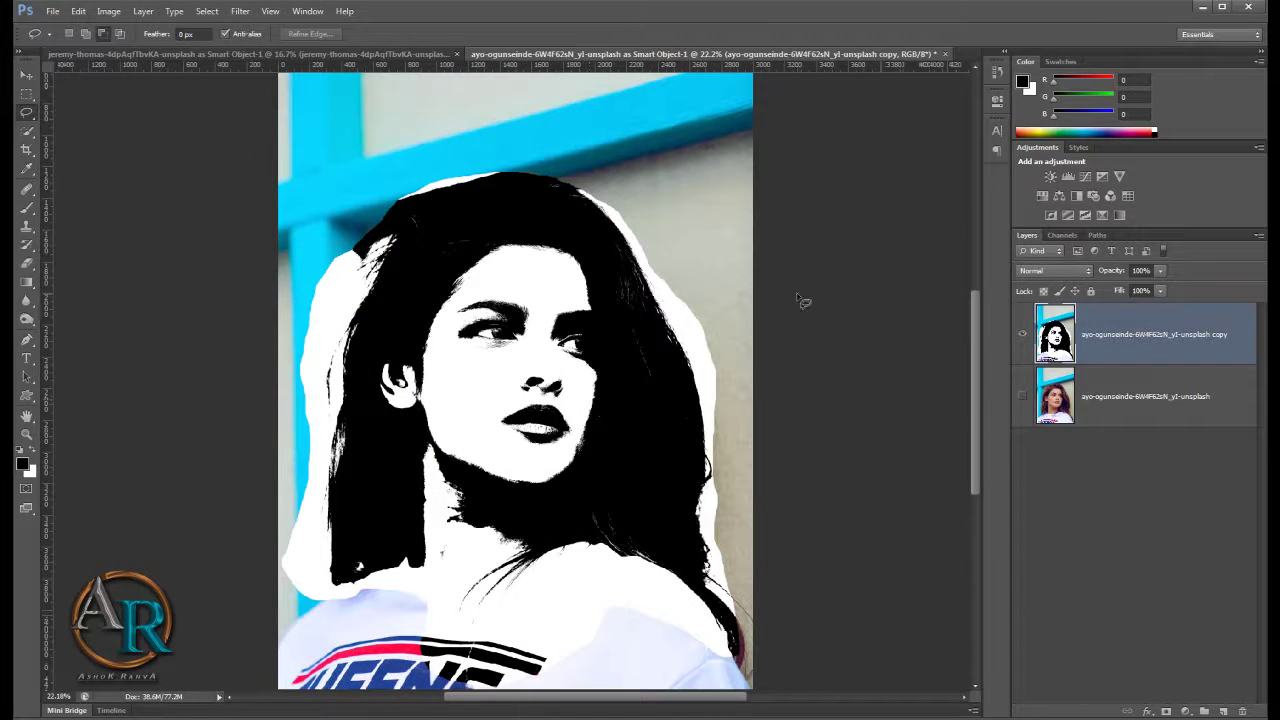
# Step: In Color Range, sample the black hair and add more hair areas on both sides
pyautogui.click(203, 13)
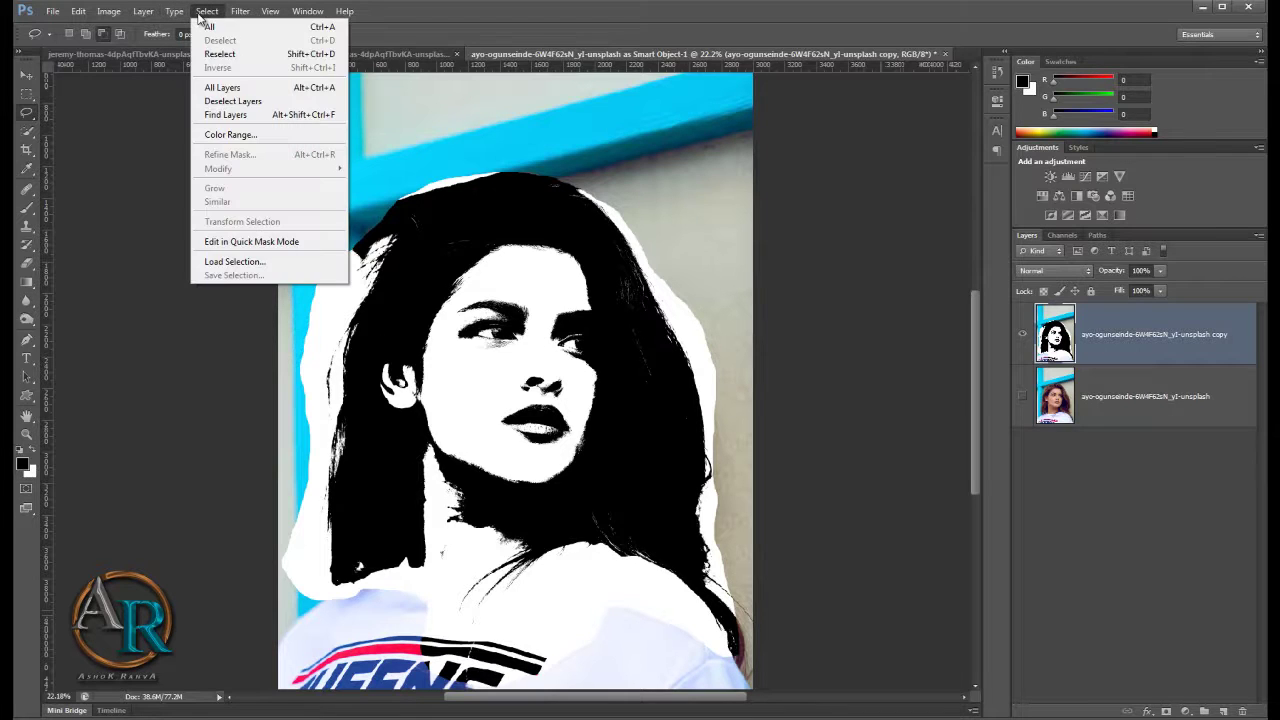
pyautogui.click(253, 135)
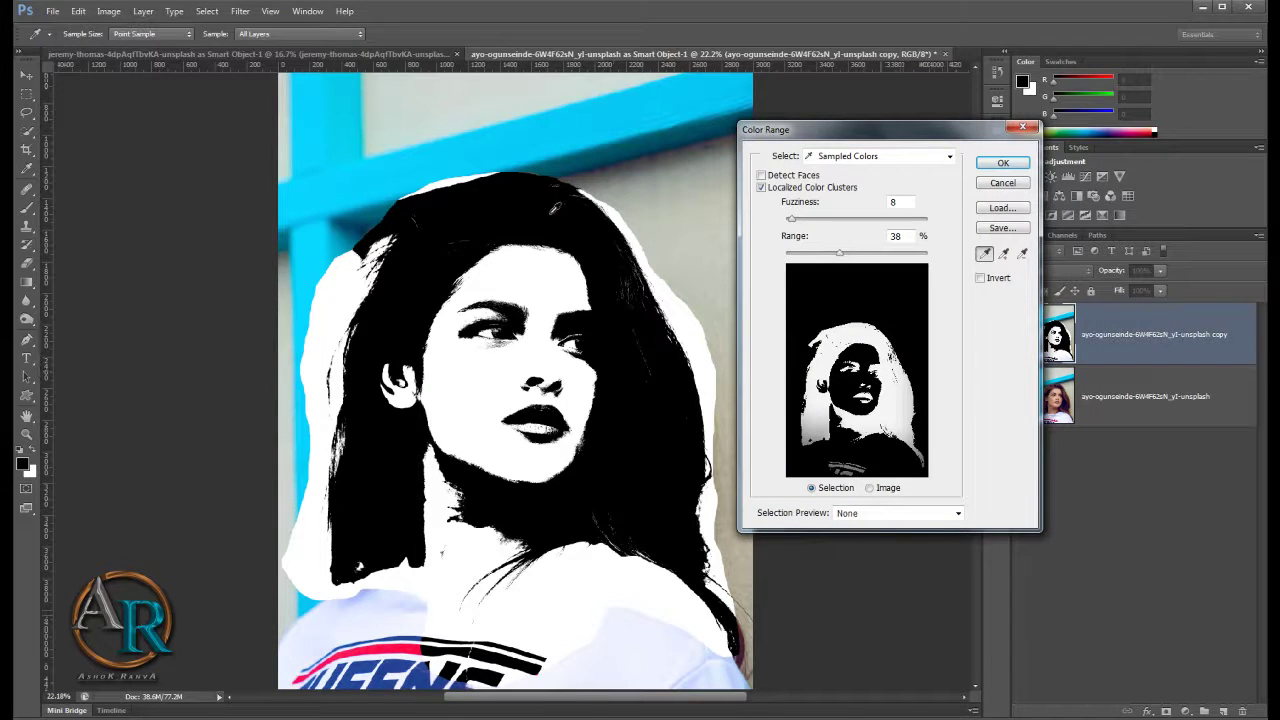
pyautogui.click(538, 208)
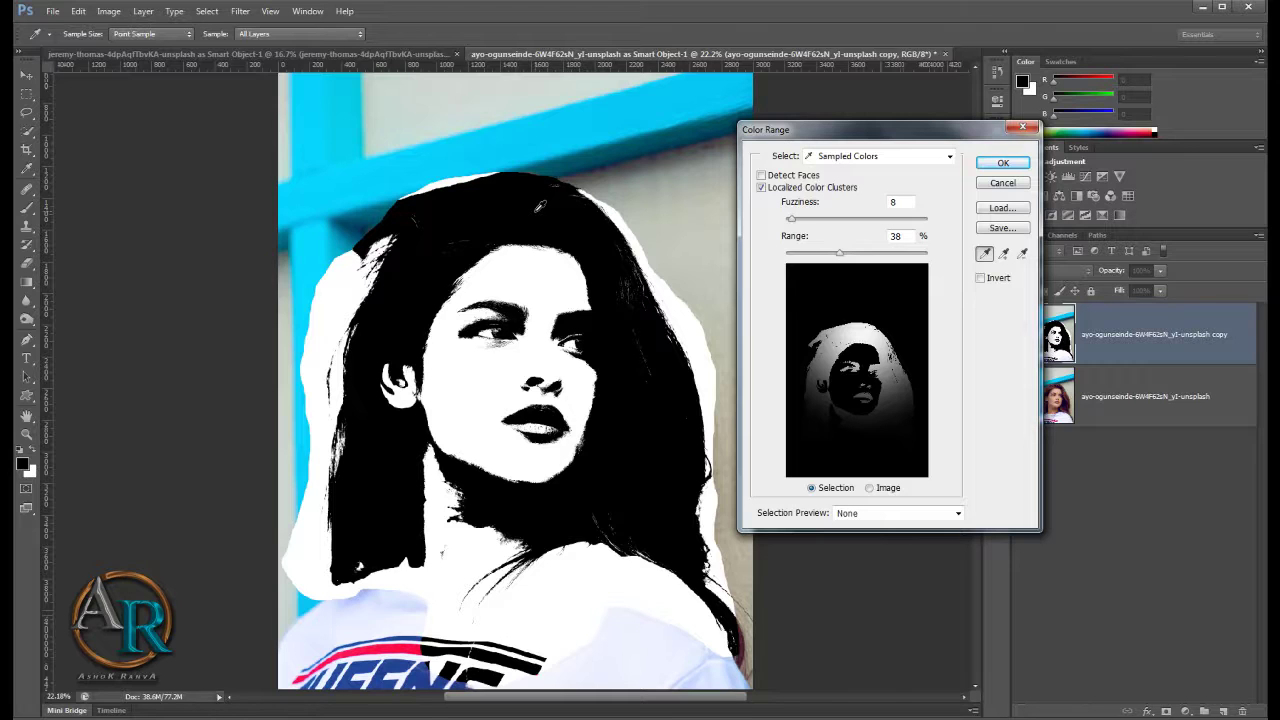
pyautogui.click(1003, 253)
pyautogui.click(648, 428)
pyautogui.click(396, 435)
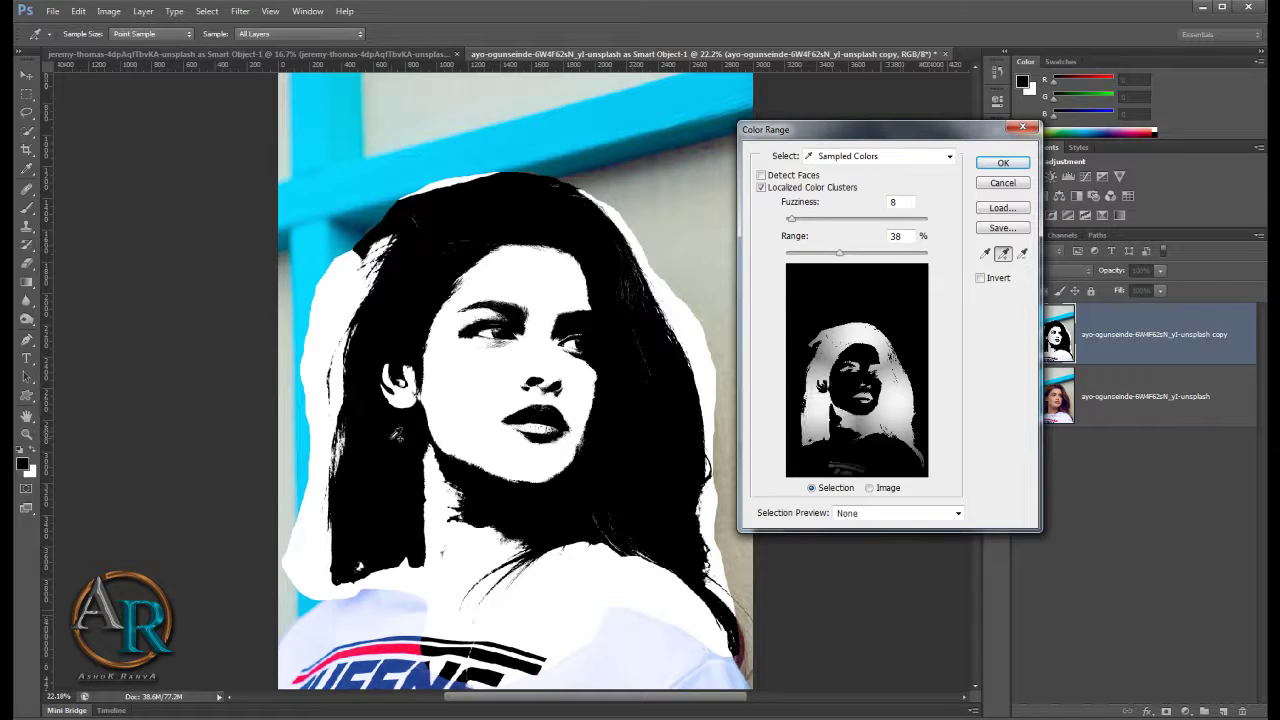
pyautogui.click(404, 322)
pyautogui.click(428, 283)
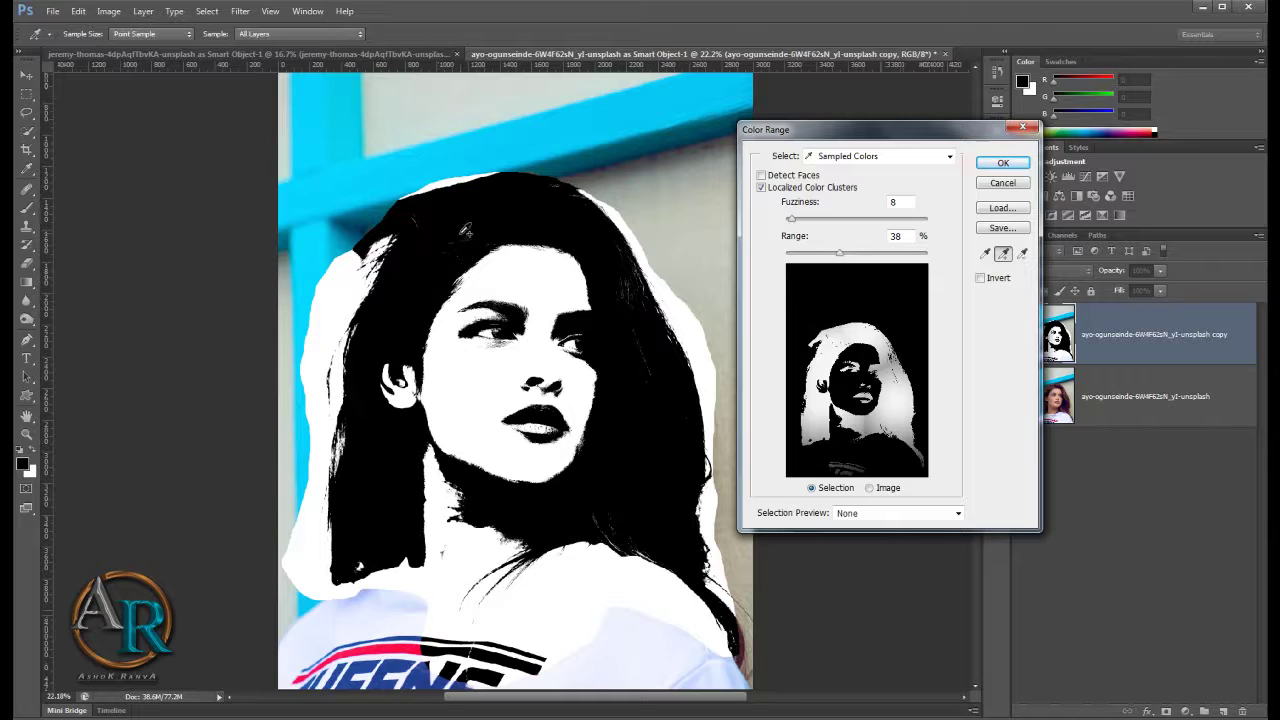
pyautogui.click(628, 282)
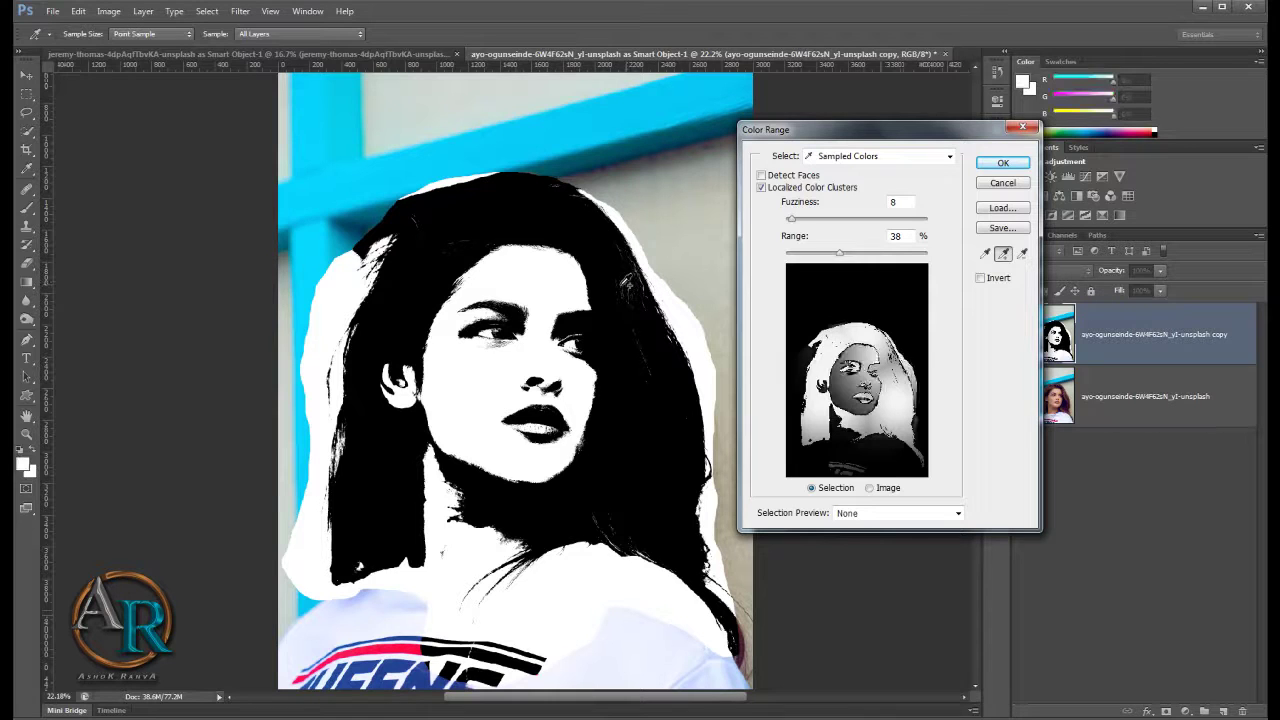
pyautogui.click(606, 289)
# Step: Refine the Color Range sample by removing face tones, adding hair, neck and chin, and confirm
pyautogui.click(1022, 253)
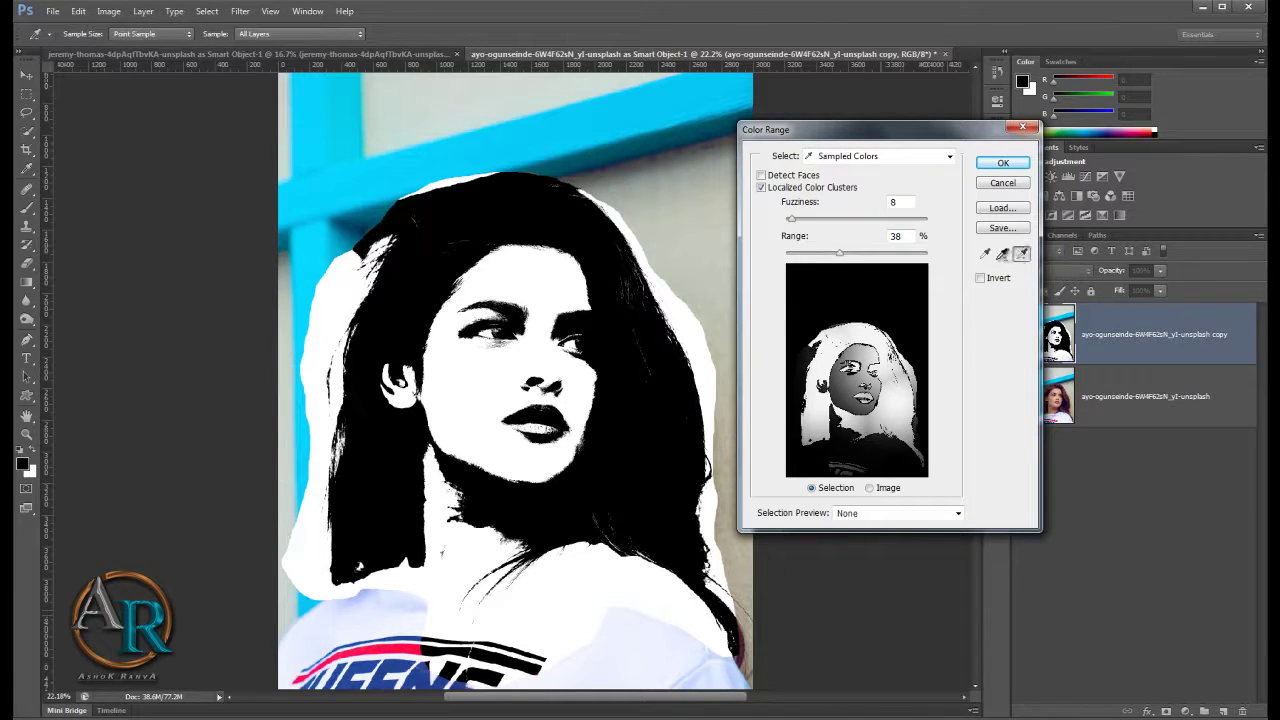
pyautogui.click(643, 297)
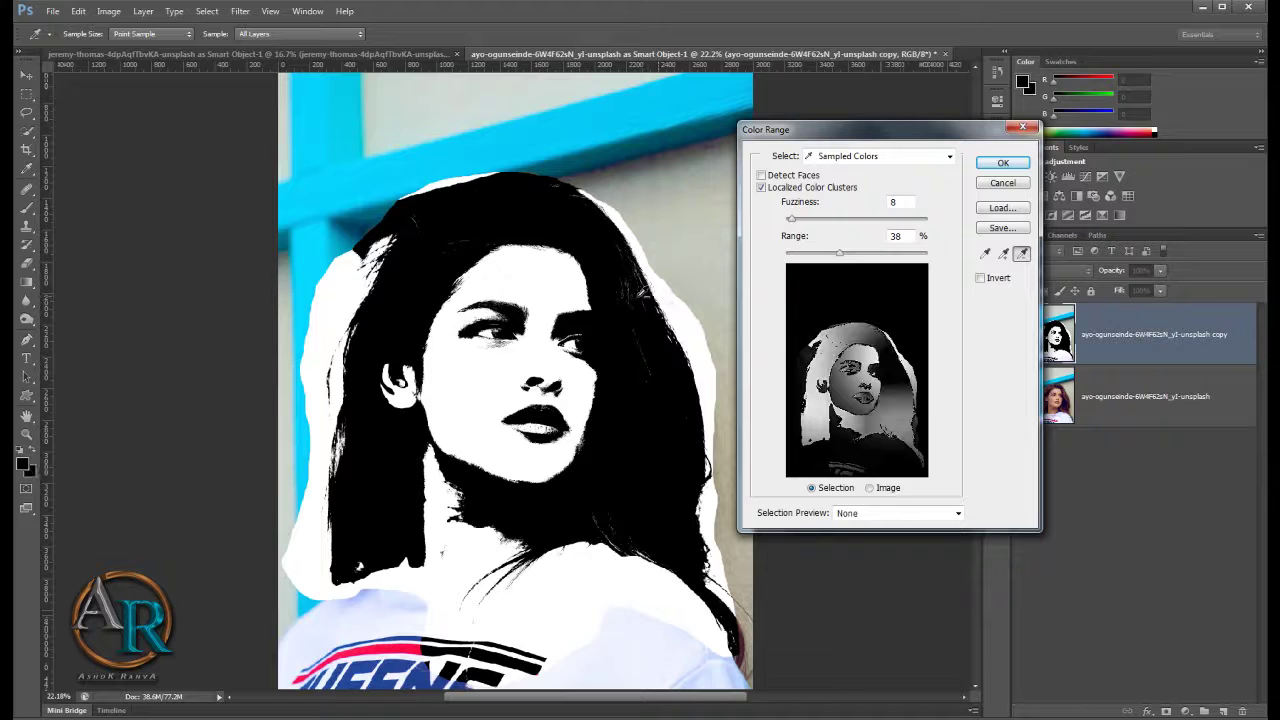
pyautogui.click(685, 302)
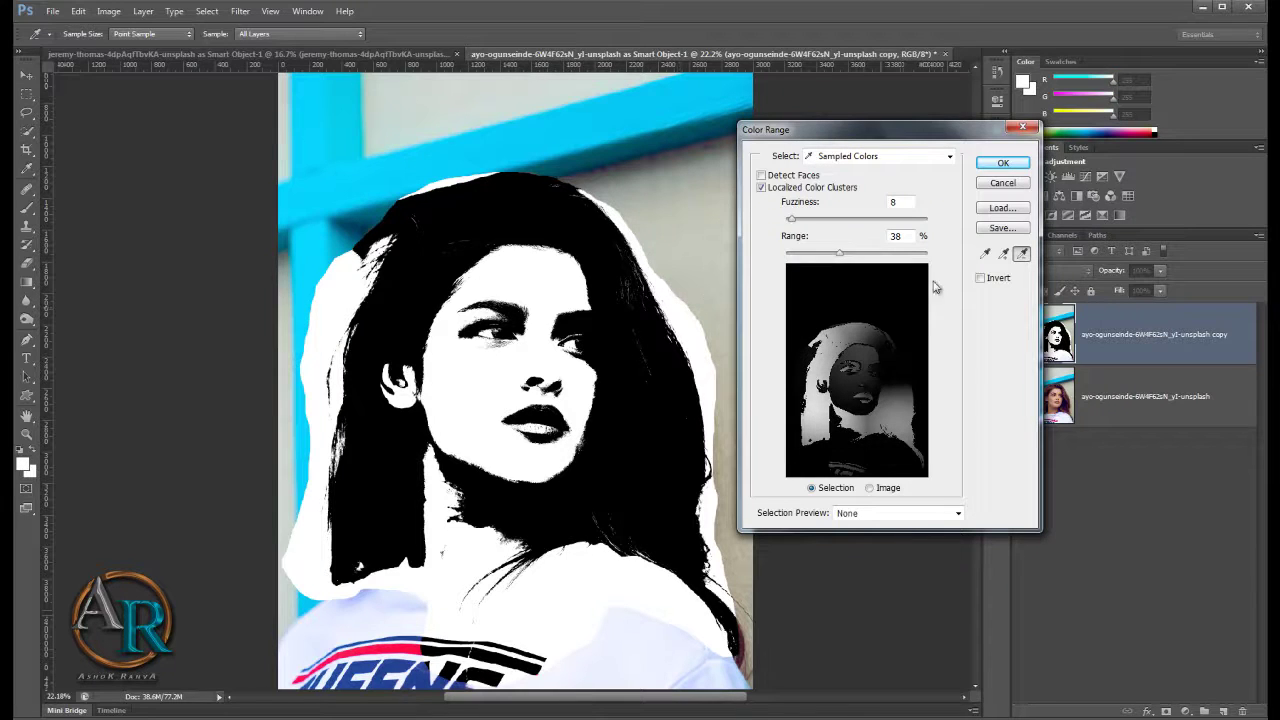
pyautogui.click(1003, 253)
pyautogui.click(612, 304)
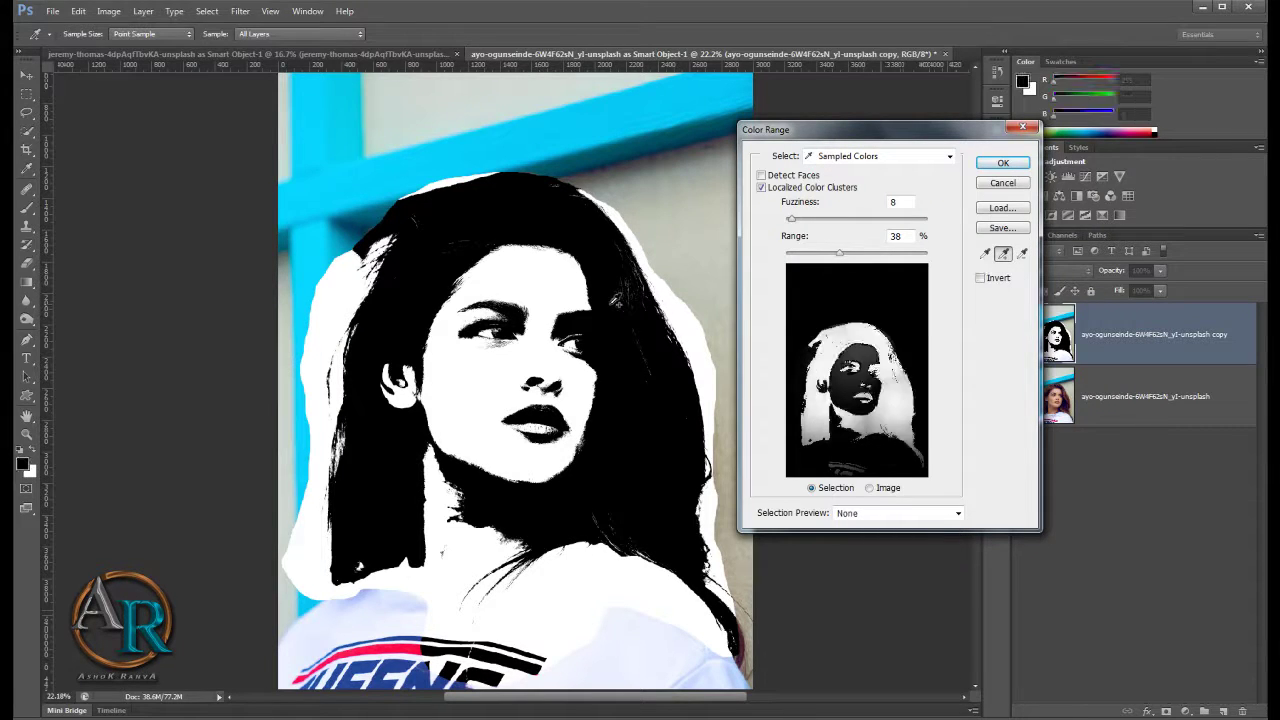
pyautogui.click(627, 403)
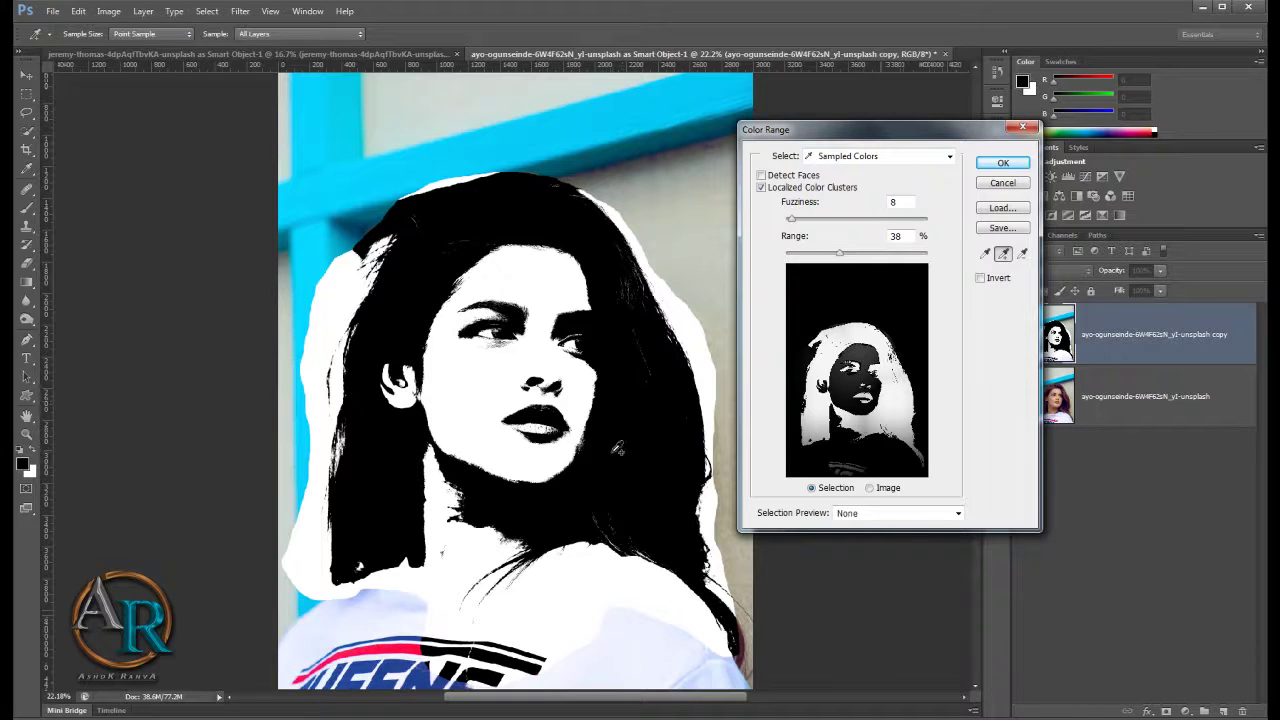
pyautogui.click(534, 509)
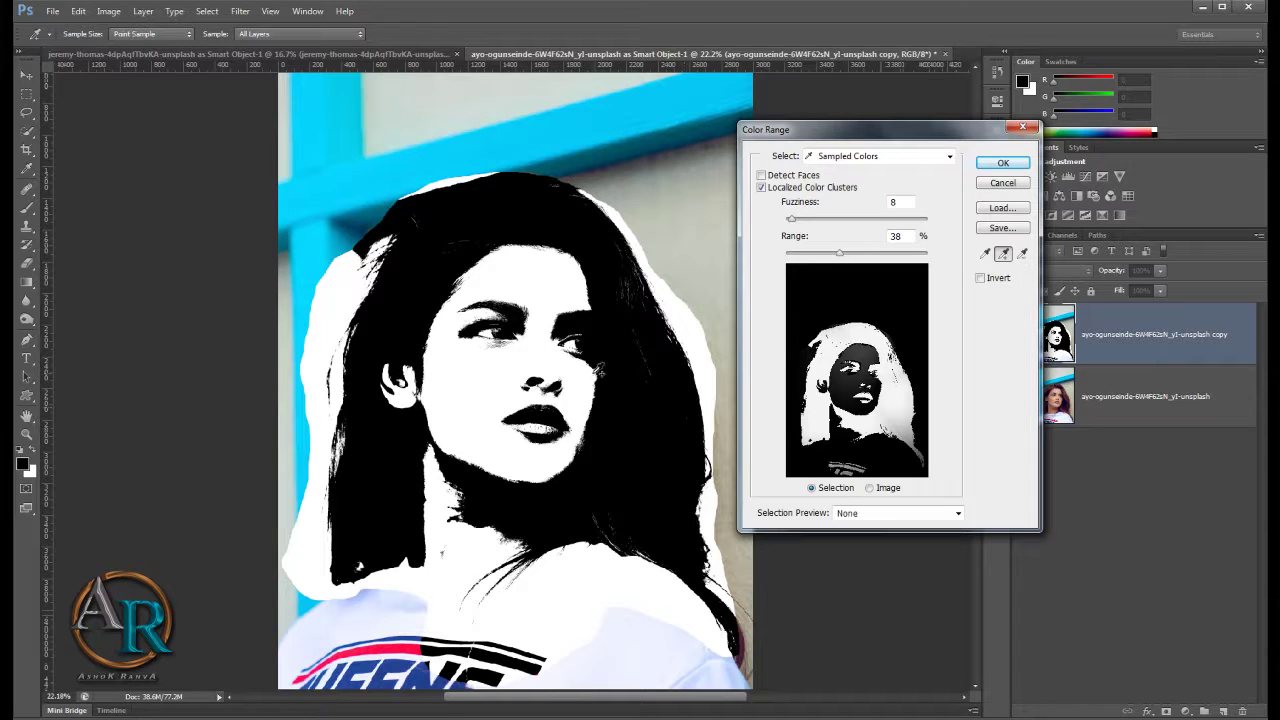
pyautogui.click(996, 168)
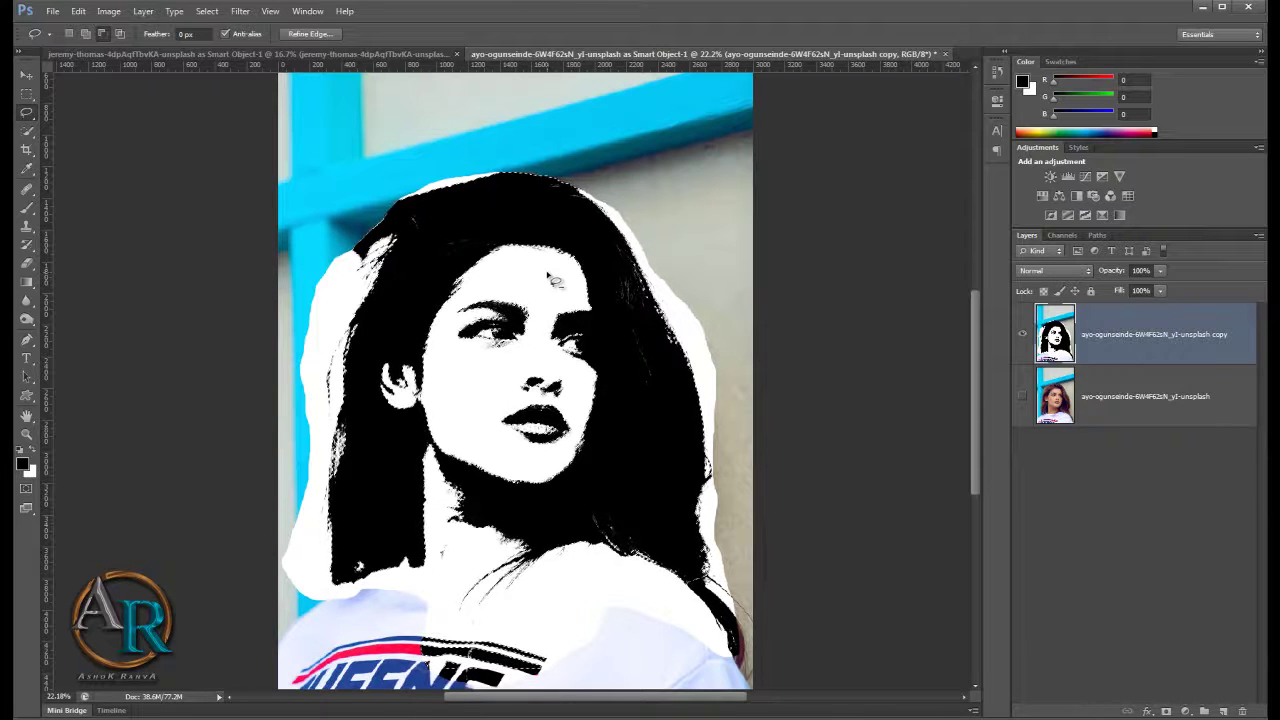
# Step: Copy the selected black stencil onto a new Layer 1 and compare it against the copy layer
pyautogui.hotkey('ctrl', 'j')
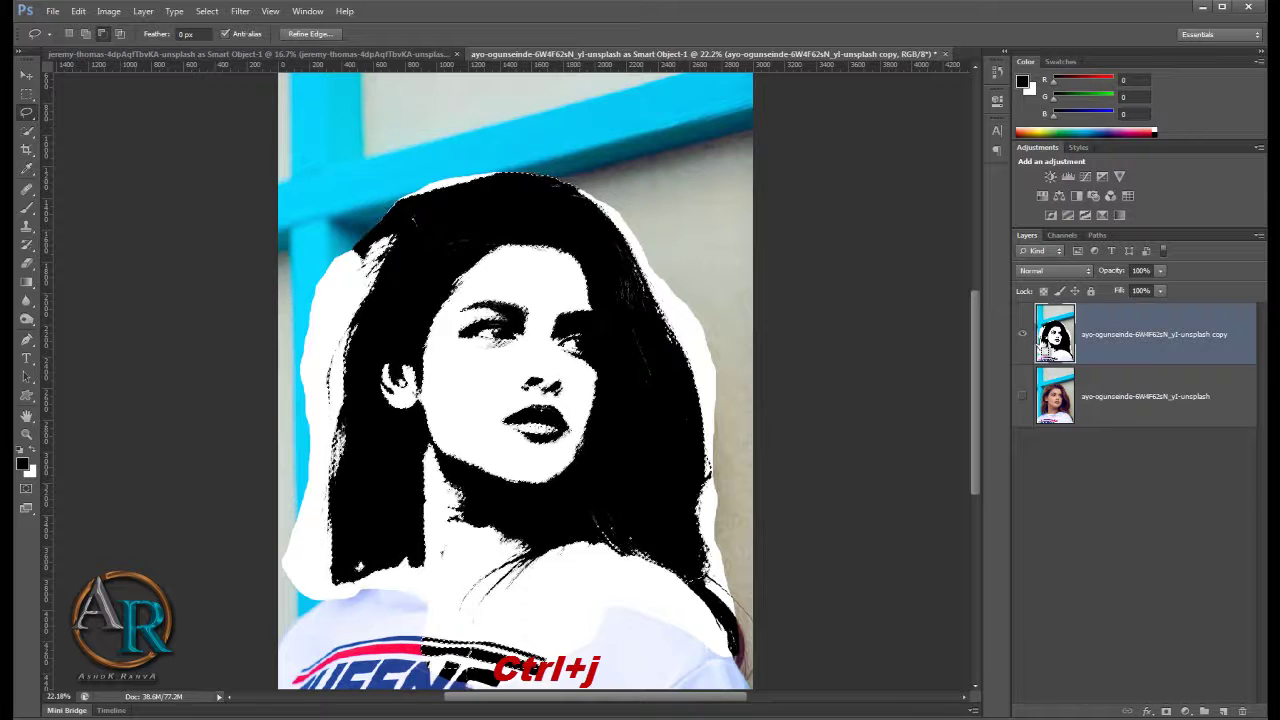
pyautogui.click(1022, 397)
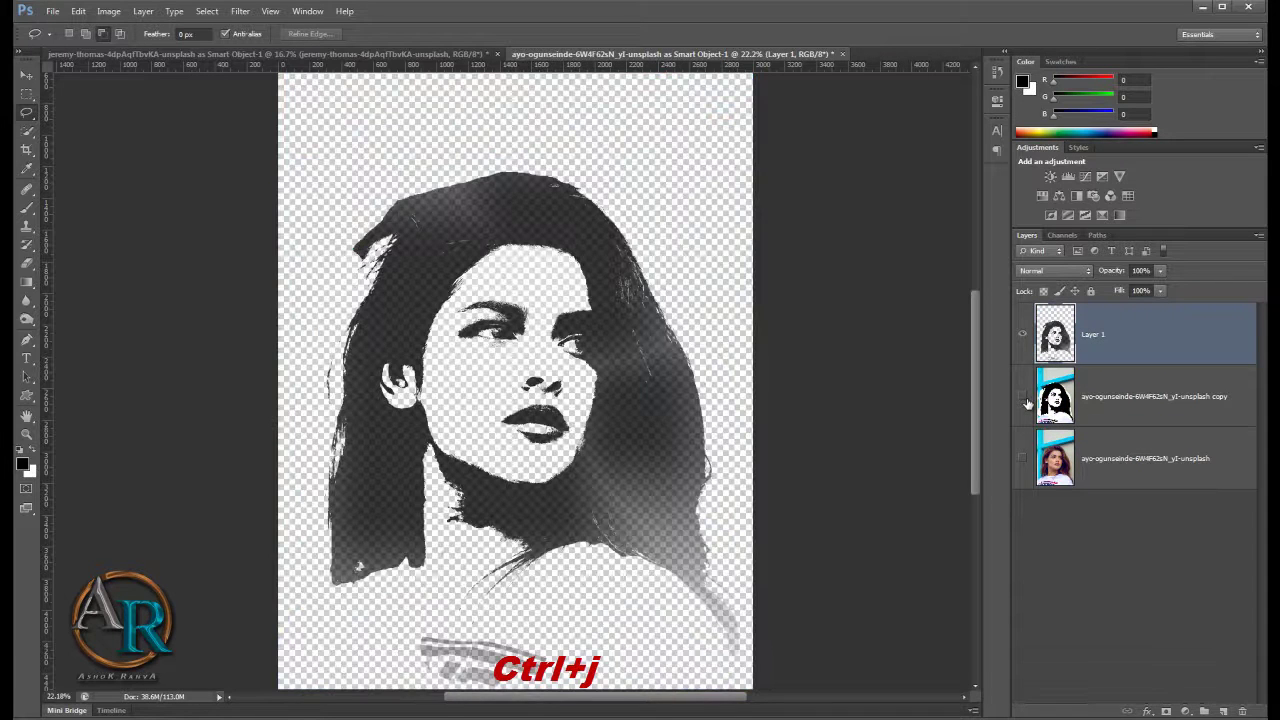
pyautogui.click(1022, 397)
pyautogui.click(1022, 397)
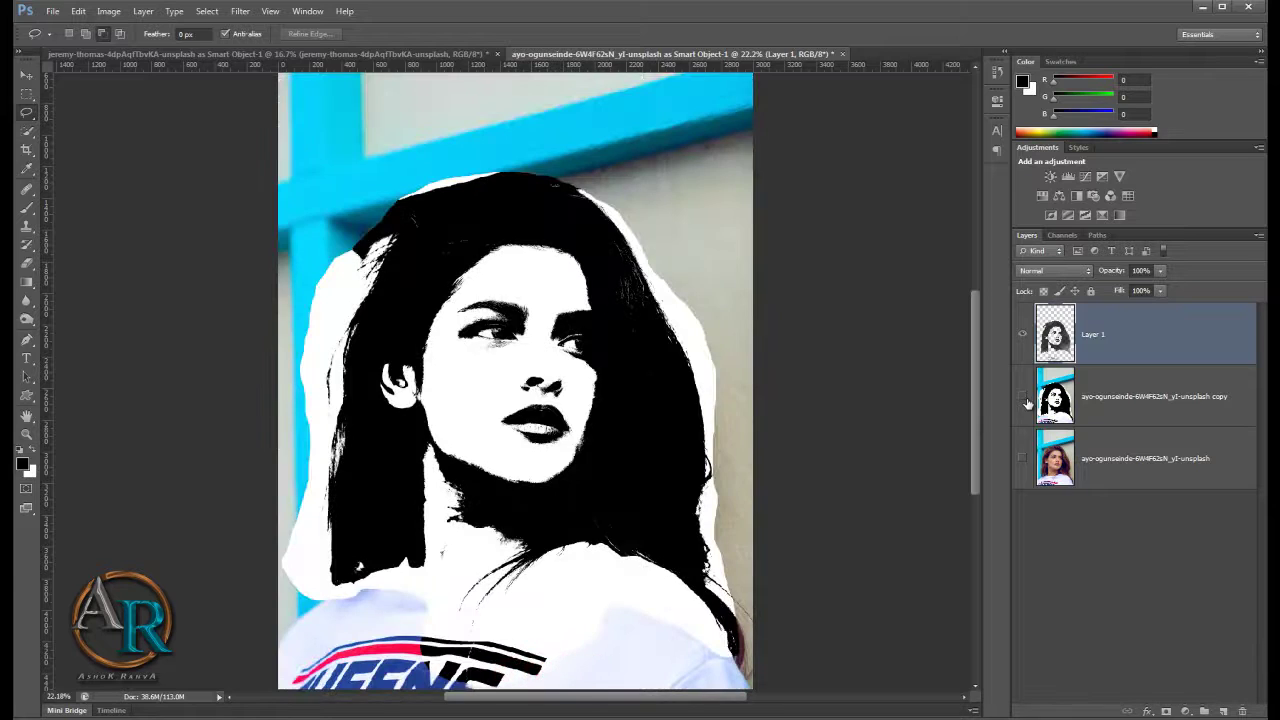
pyautogui.click(1022, 397)
pyautogui.click(1022, 397)
pyautogui.click(1022, 397)
# Step: Delete the stray hair edge at the upper left of Layer 1 and inspect the cleanup
pyautogui.moveTo(418, 206); pyautogui.dragTo(398, 245)
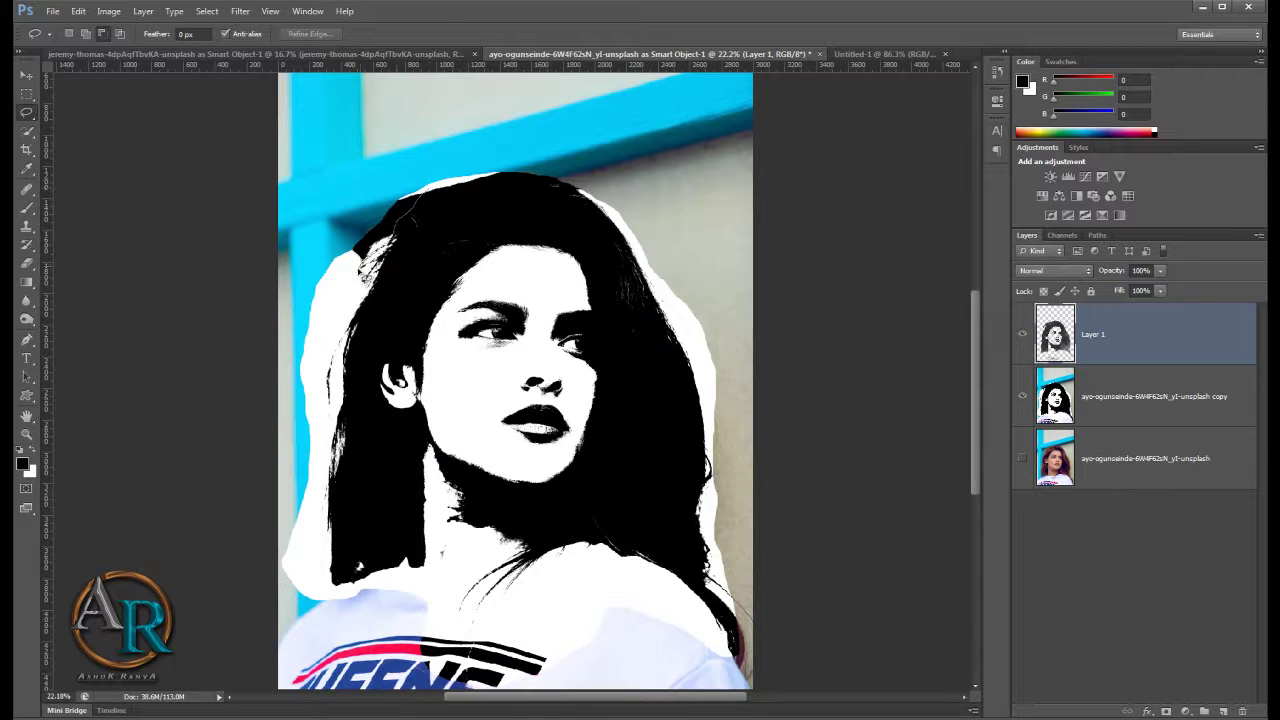
pyautogui.moveTo(431, 197); pyautogui.dragTo(428, 195)
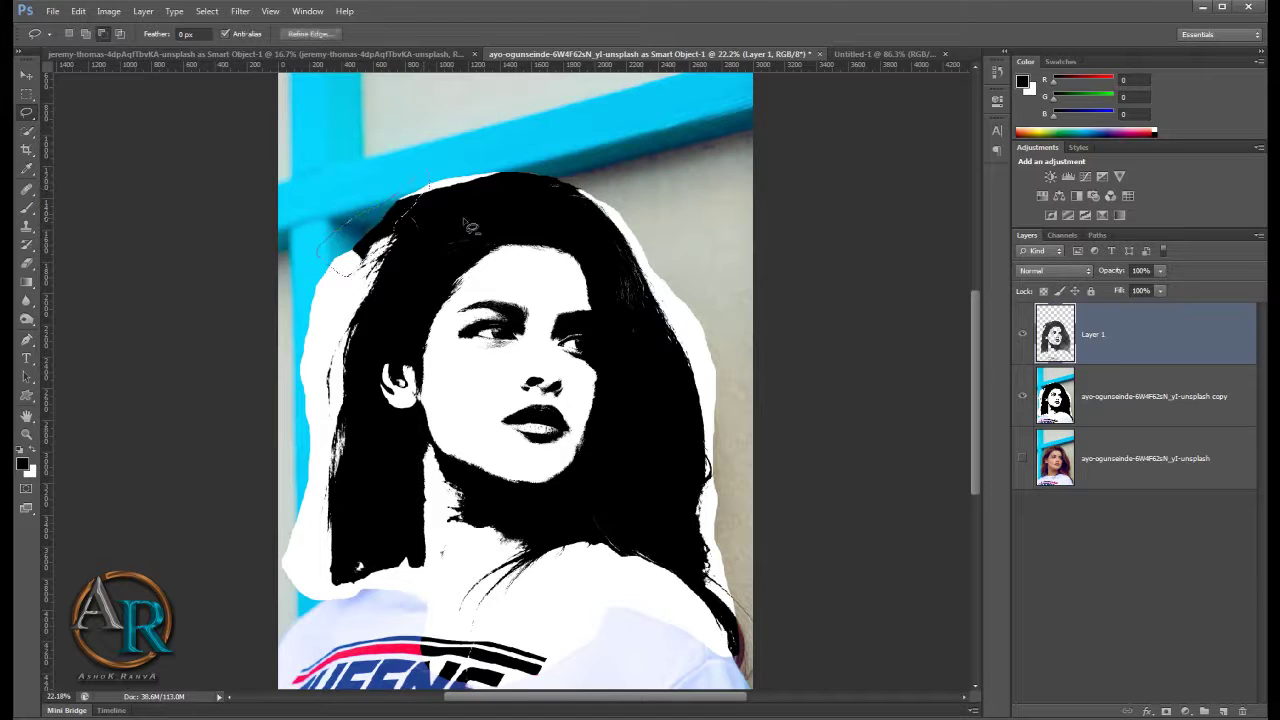
pyautogui.press('Delete')
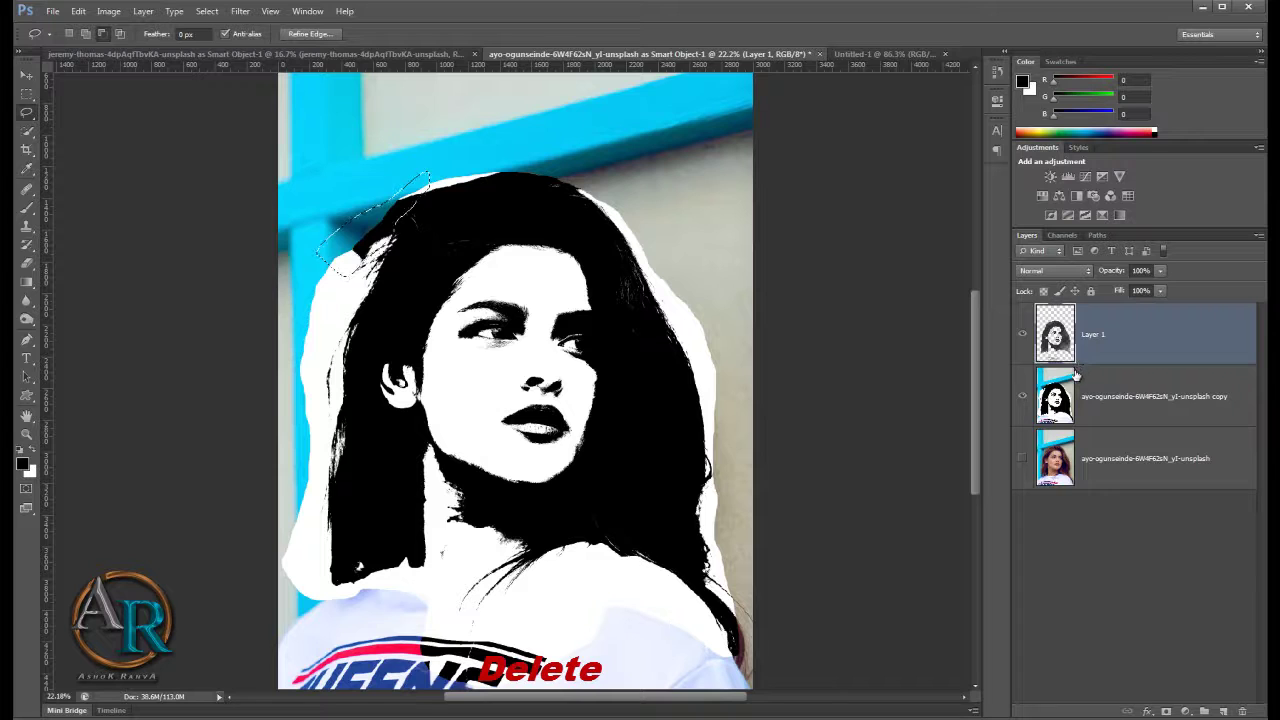
pyautogui.click(1028, 397)
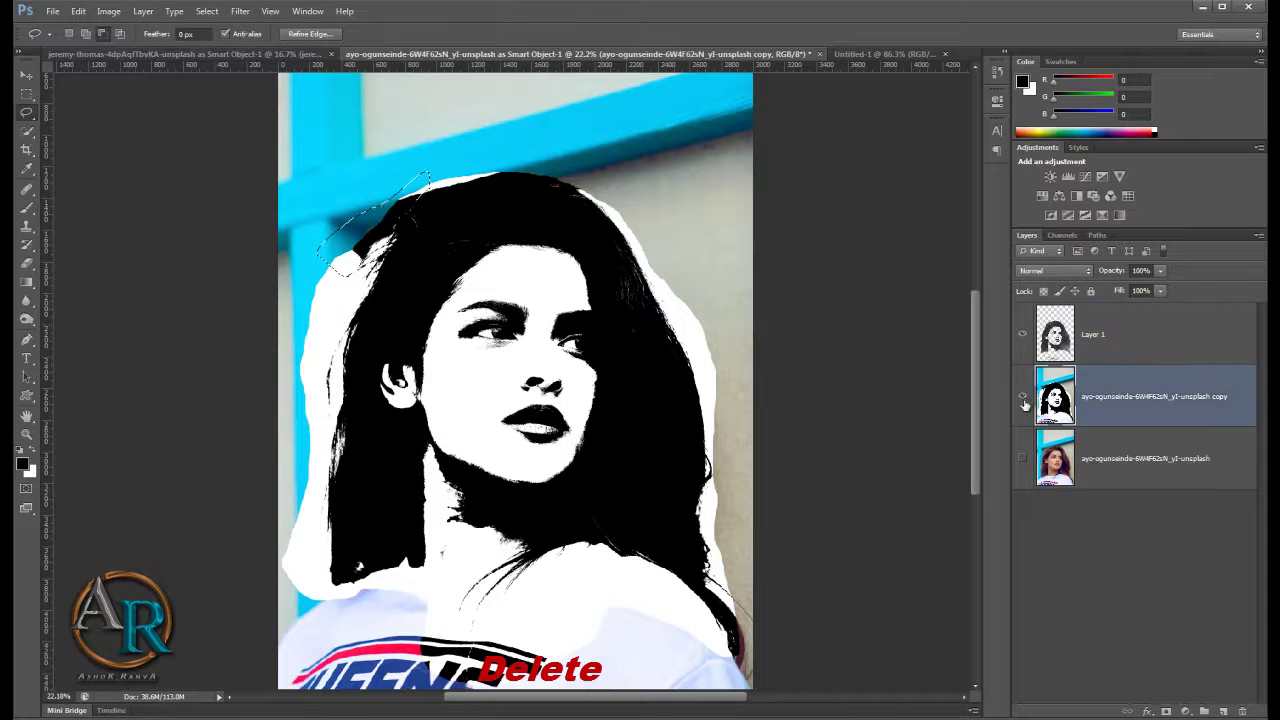
pyautogui.click(1022, 398)
pyautogui.click(1022, 398)
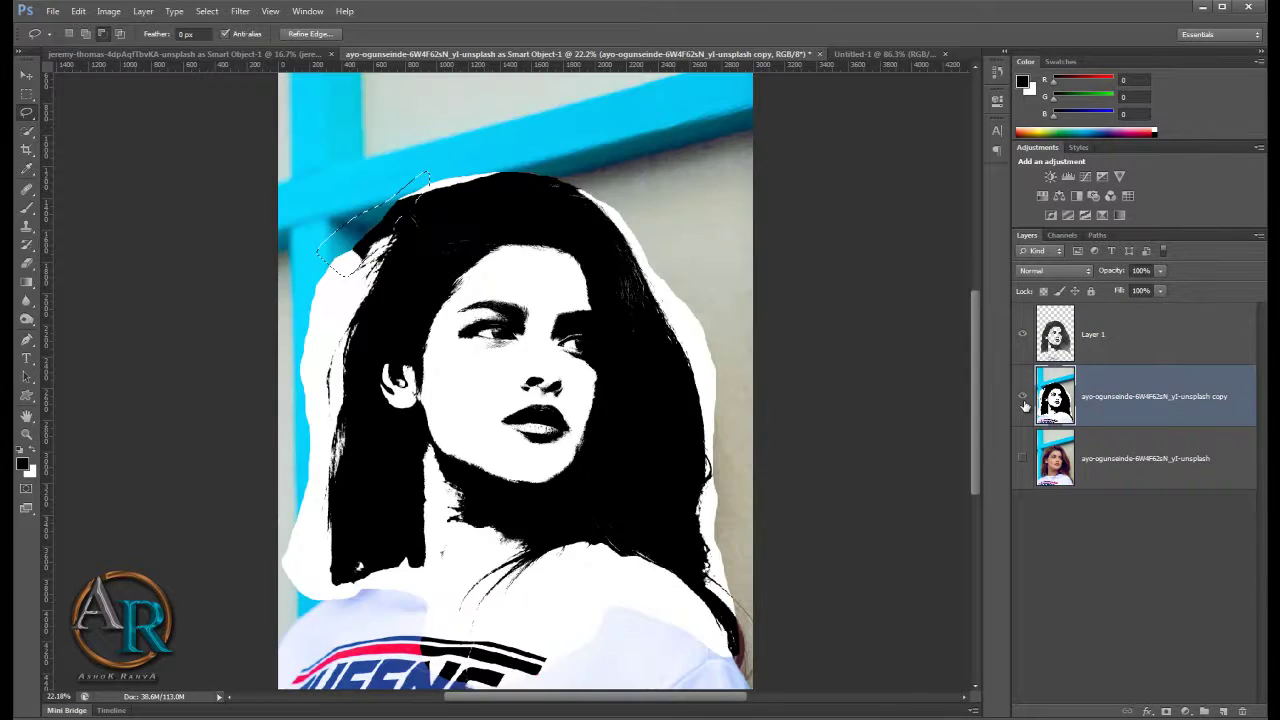
pyautogui.click(1022, 398)
pyautogui.click(1021, 397)
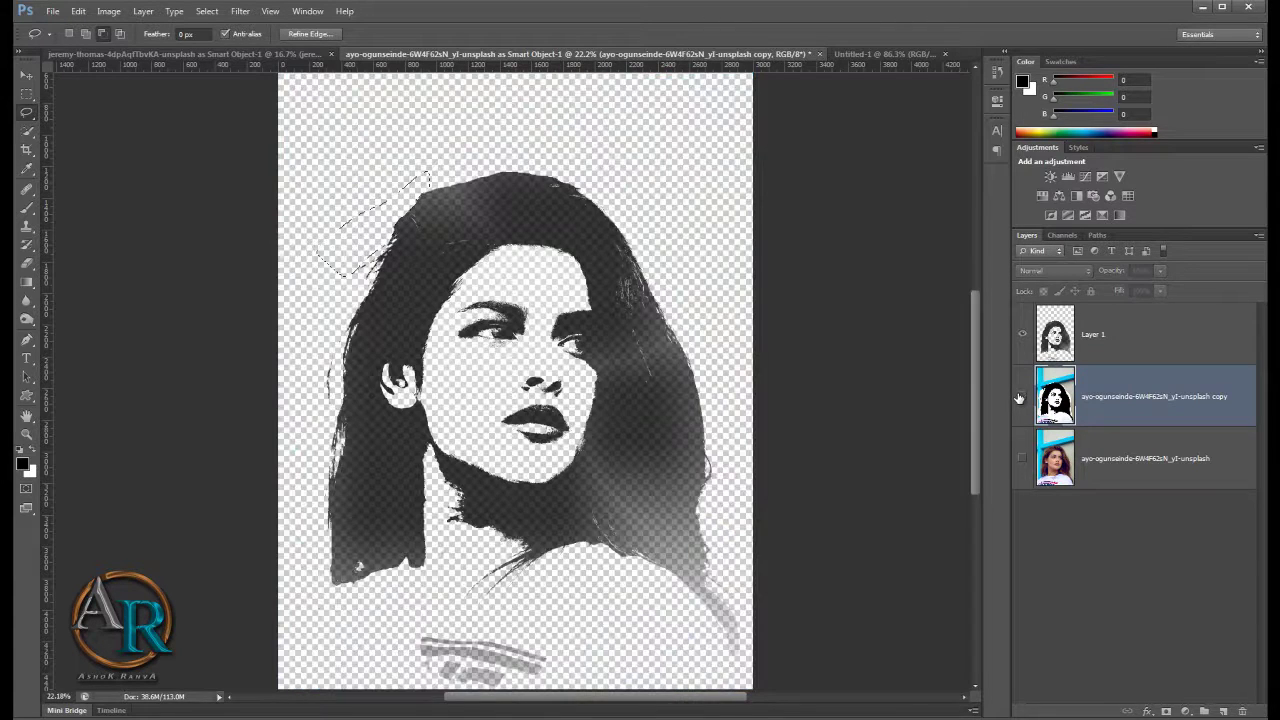
# Step: Deselect, make Layer 1 active with the copy shown, and move to the Untitled-1 document
pyautogui.hotkey('ctrl', 'd')
pyautogui.click(1022, 397)
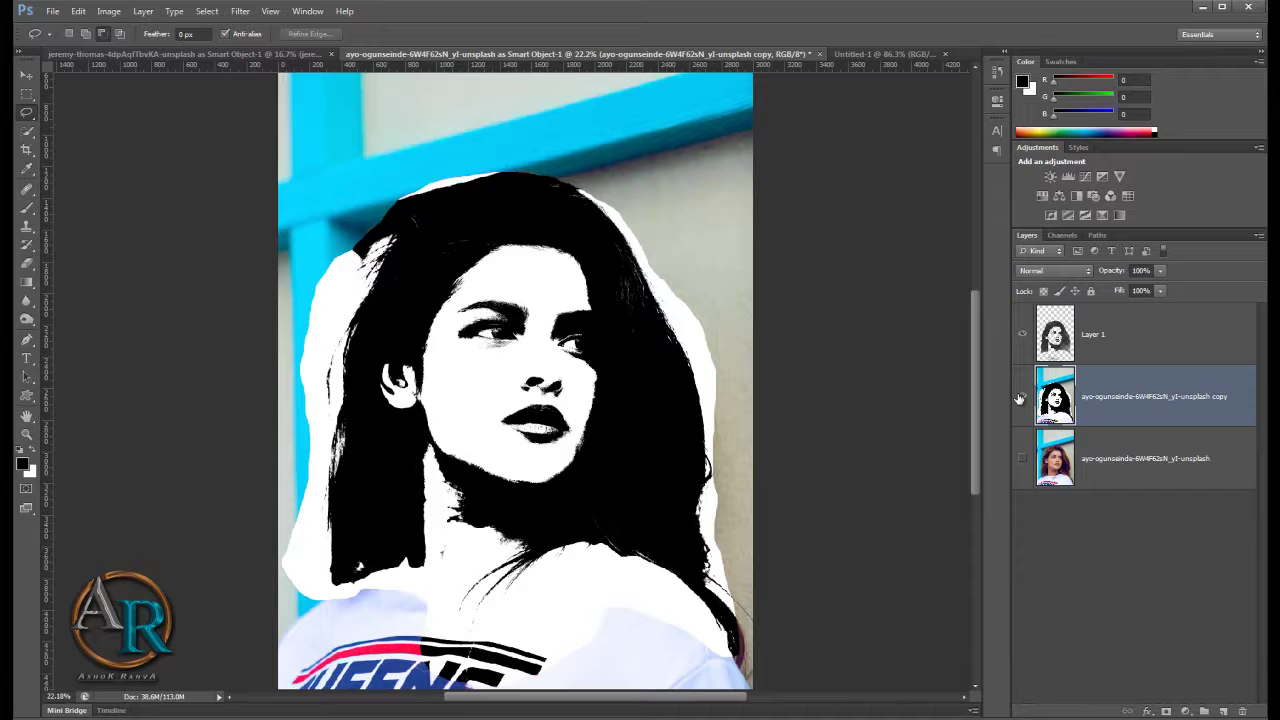
pyautogui.click(1046, 345)
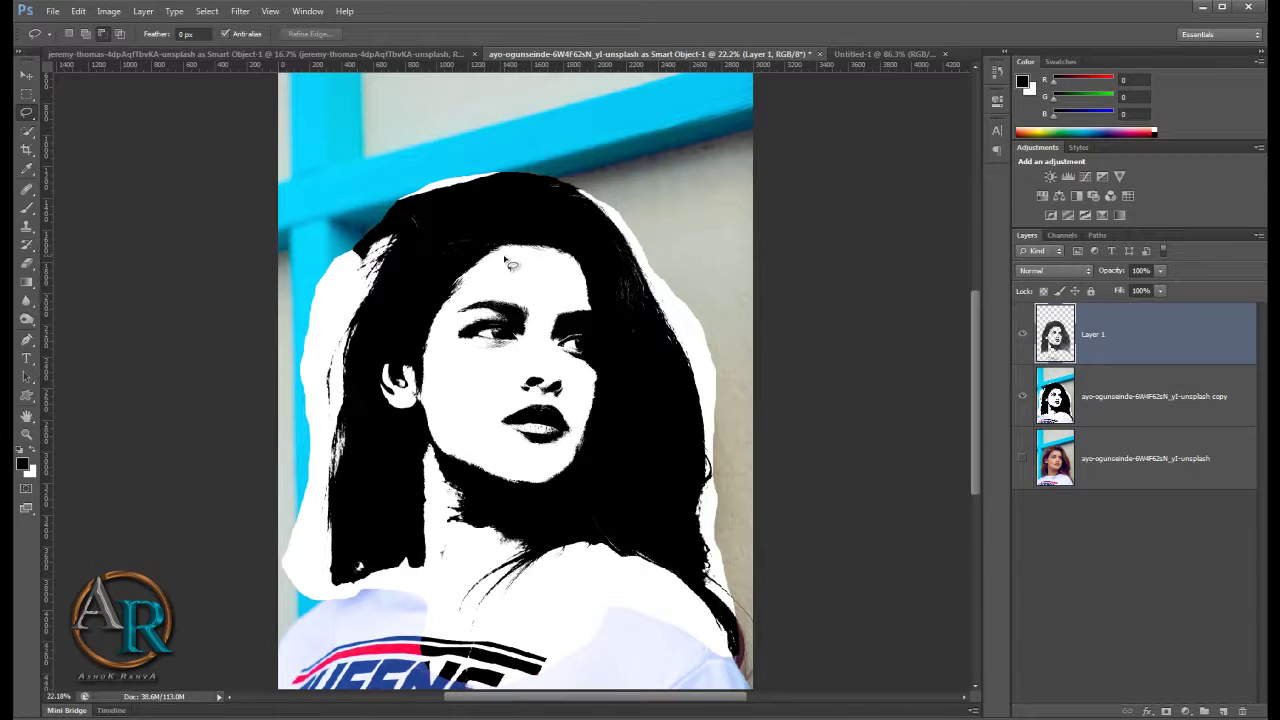
pyautogui.click(875, 54)
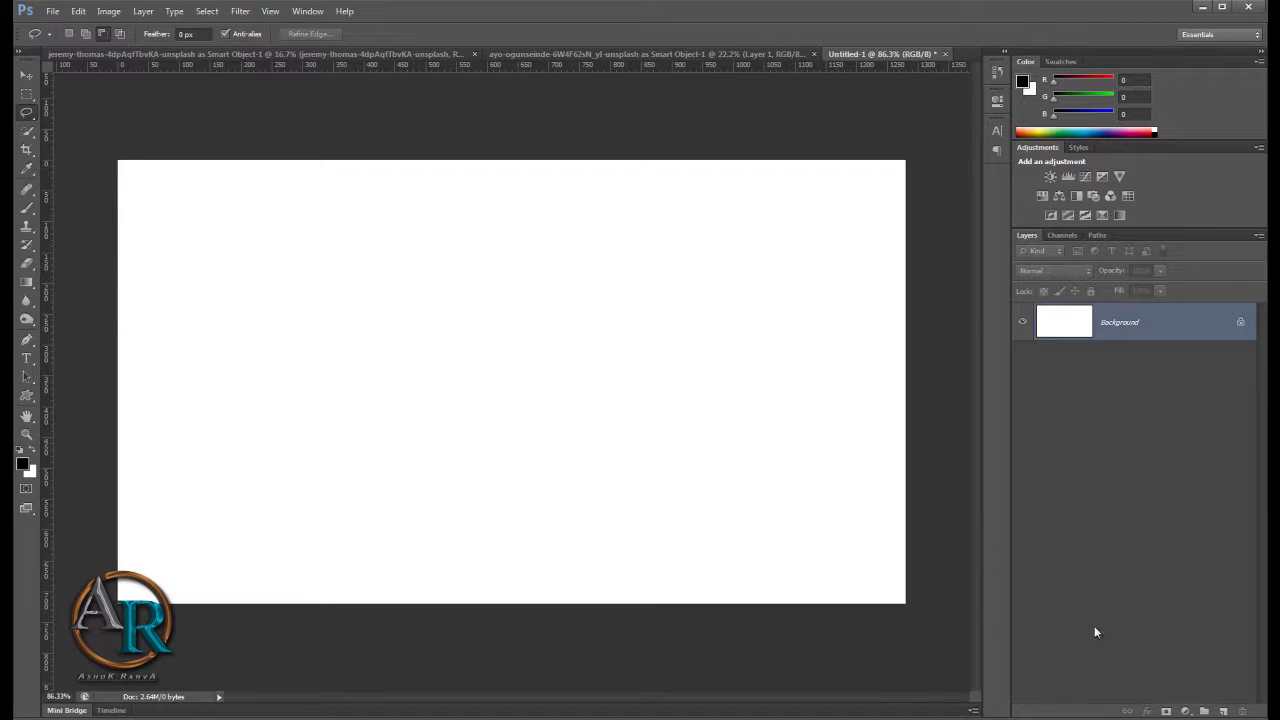
# Step: Add a reversed radial Gradient Fill layer at 258% scale to Untitled-1
pyautogui.click(1185, 711)
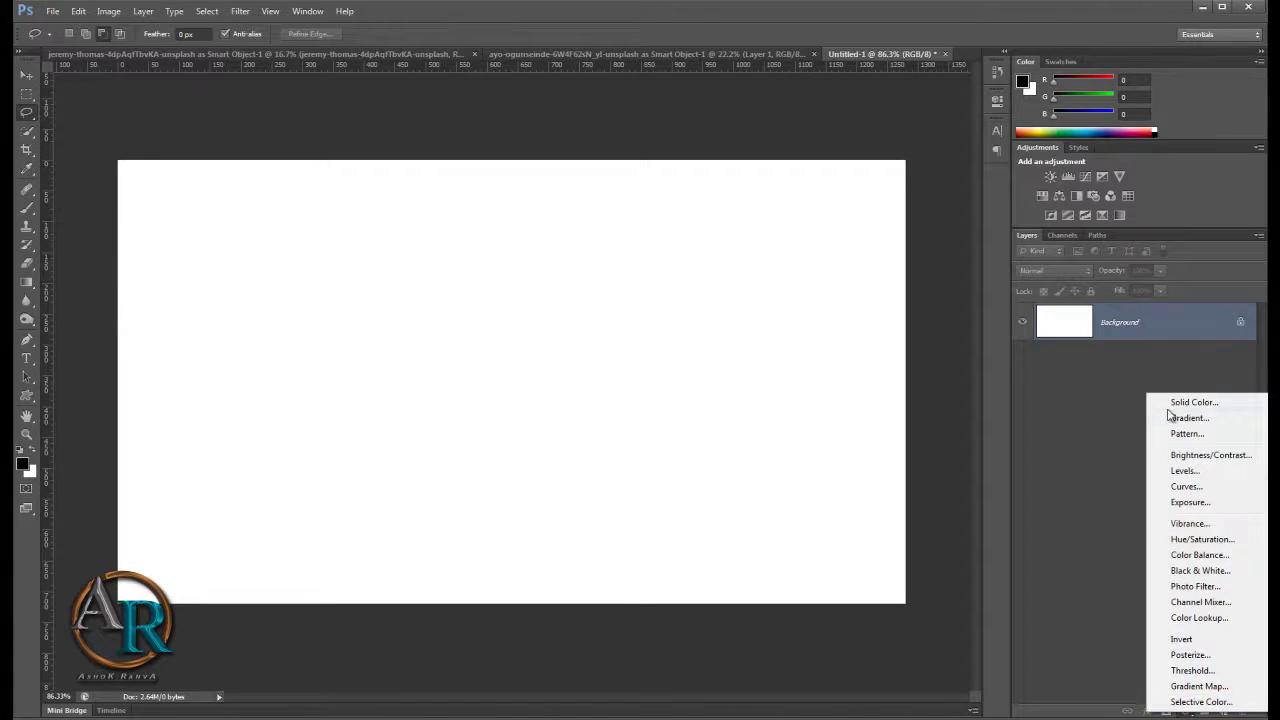
pyautogui.click(1185, 418)
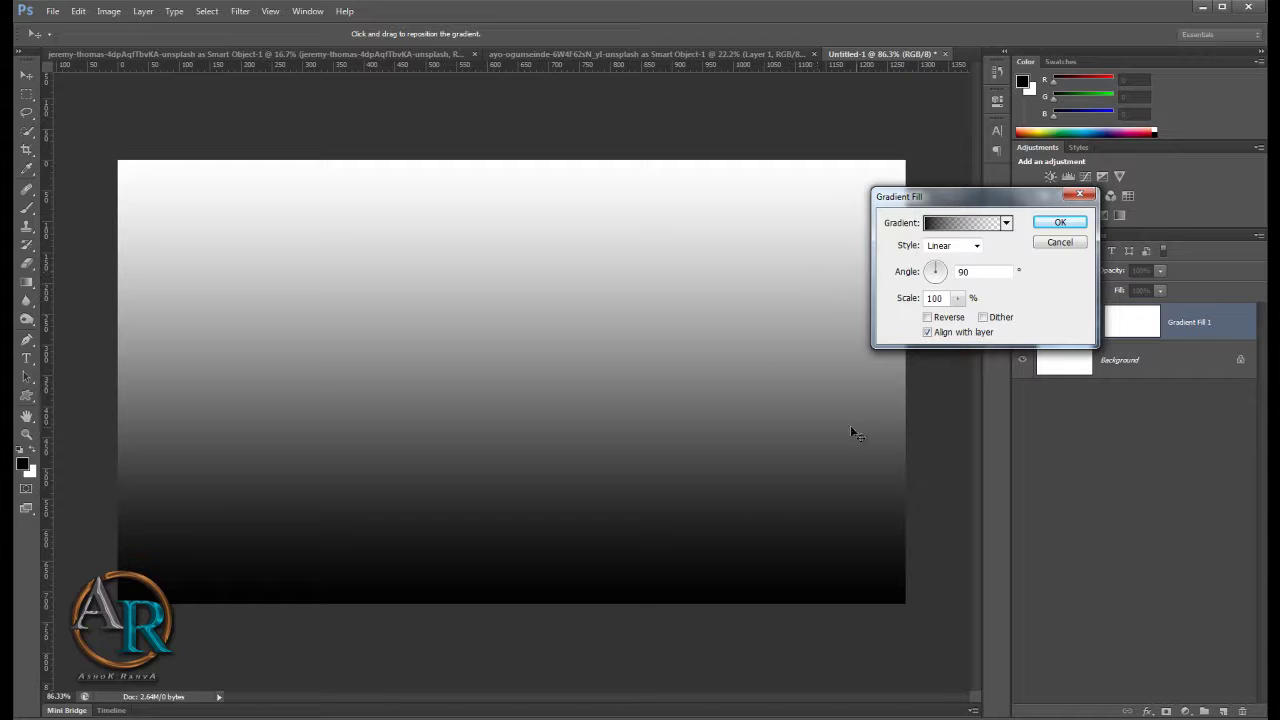
pyautogui.click(958, 247)
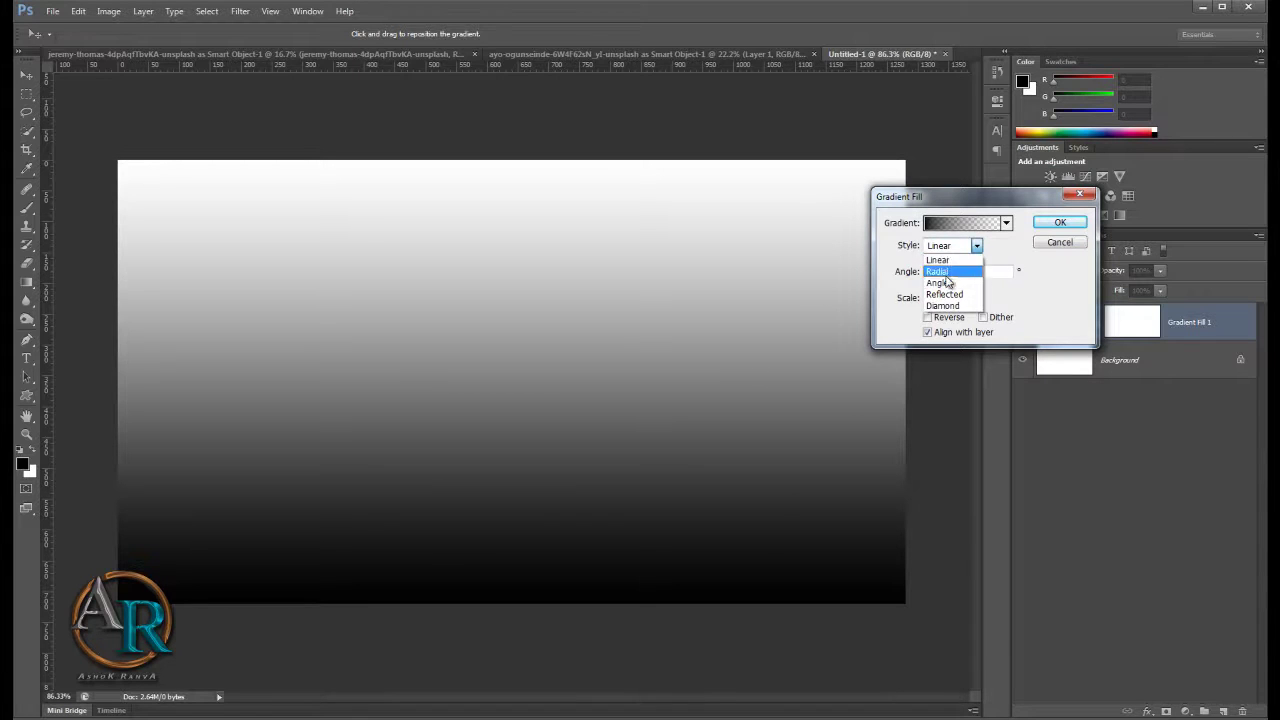
pyautogui.click(948, 274)
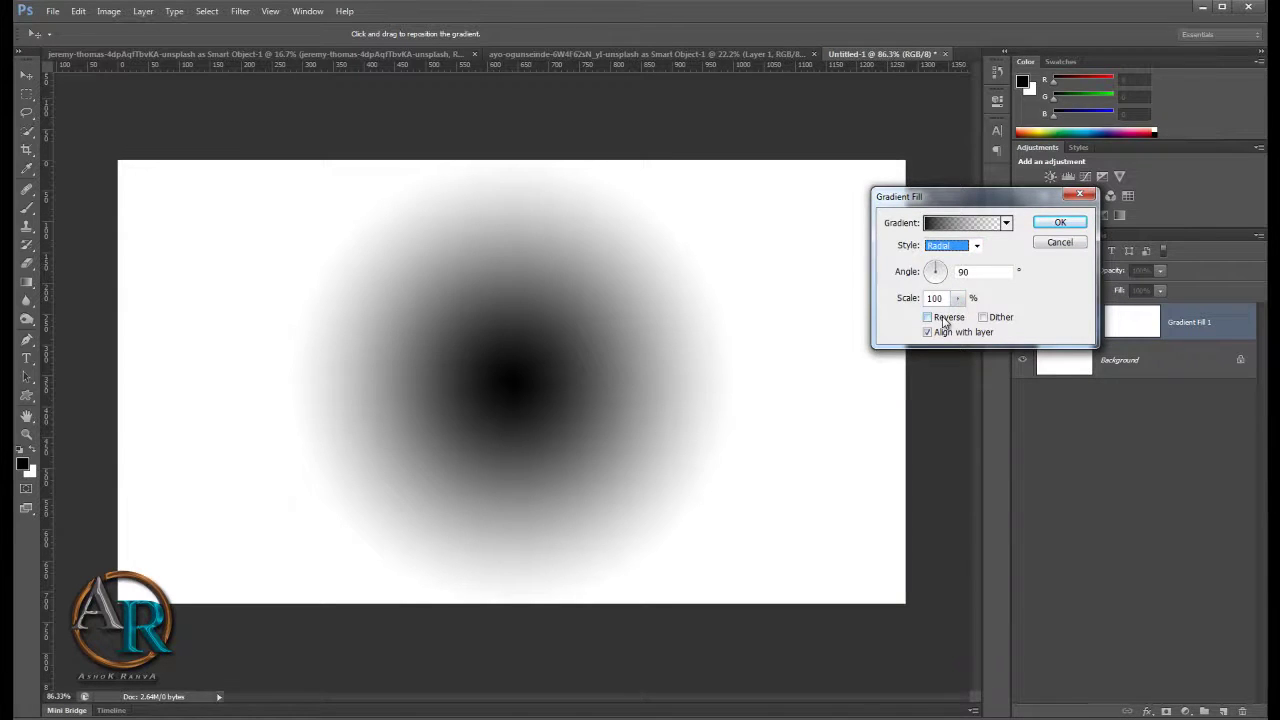
pyautogui.click(928, 317)
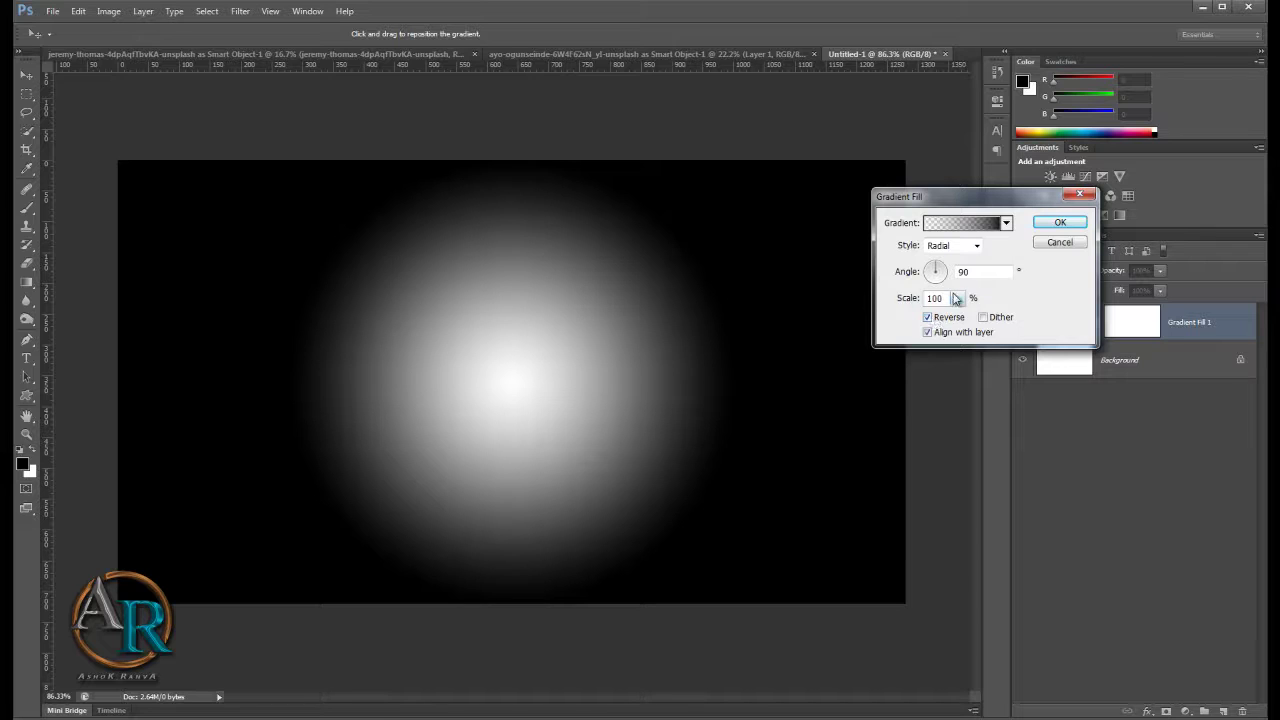
pyautogui.click(957, 298)
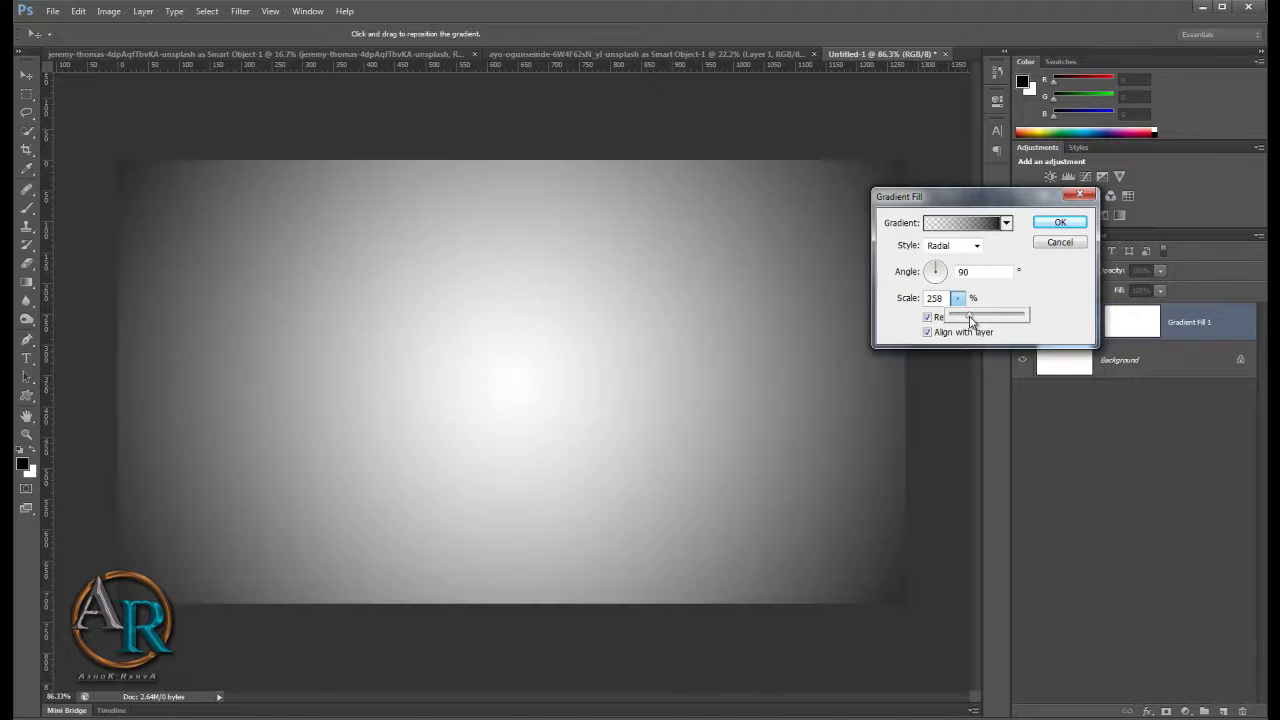
pyautogui.click(1060, 222)
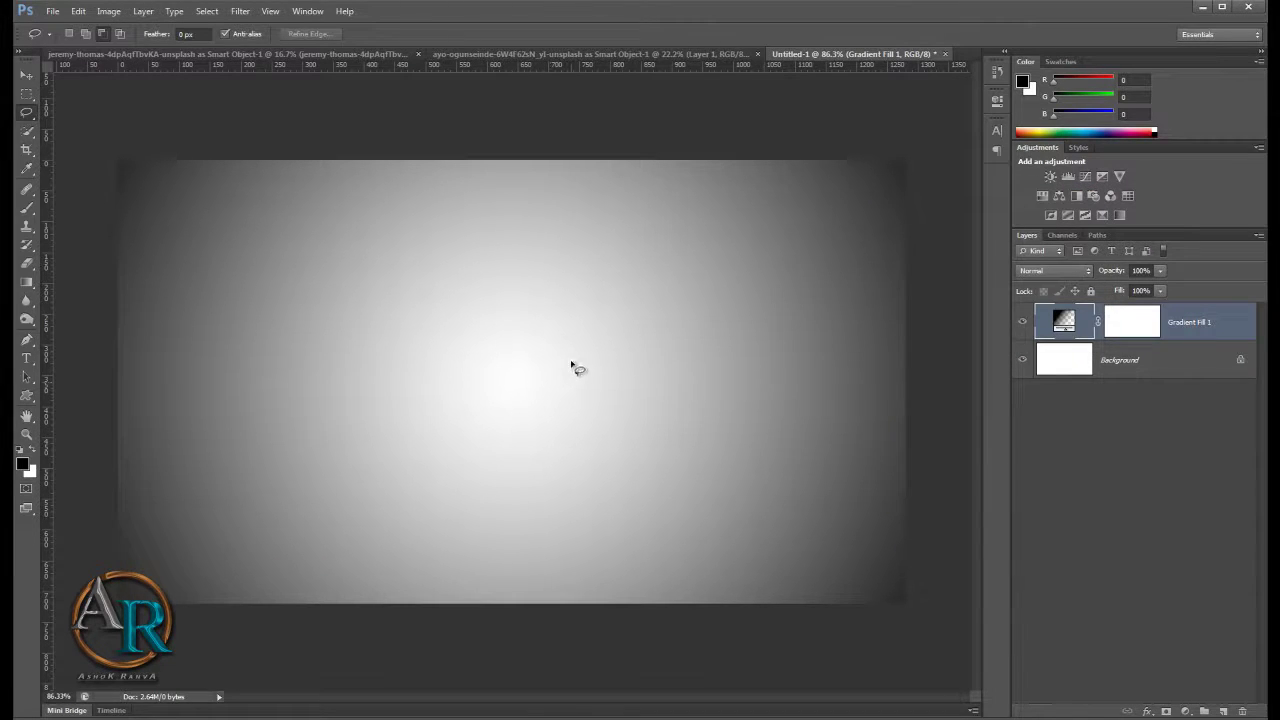
# Step: Drag the Layer 1 stencil selection from the portrait document into Untitled-1 above the gradient
pyautogui.click(581, 54)
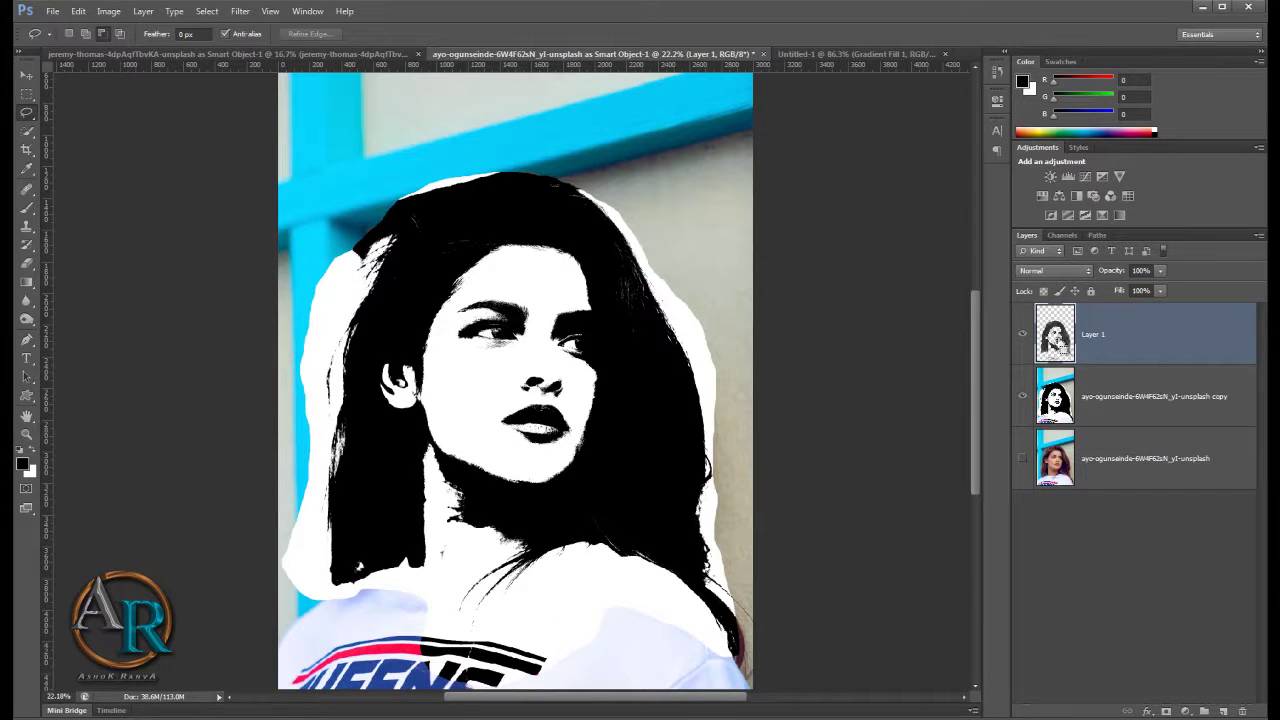
pyautogui.keyDown('ctrl'); pyautogui.click(1055, 335); pyautogui.keyUp('ctrl')
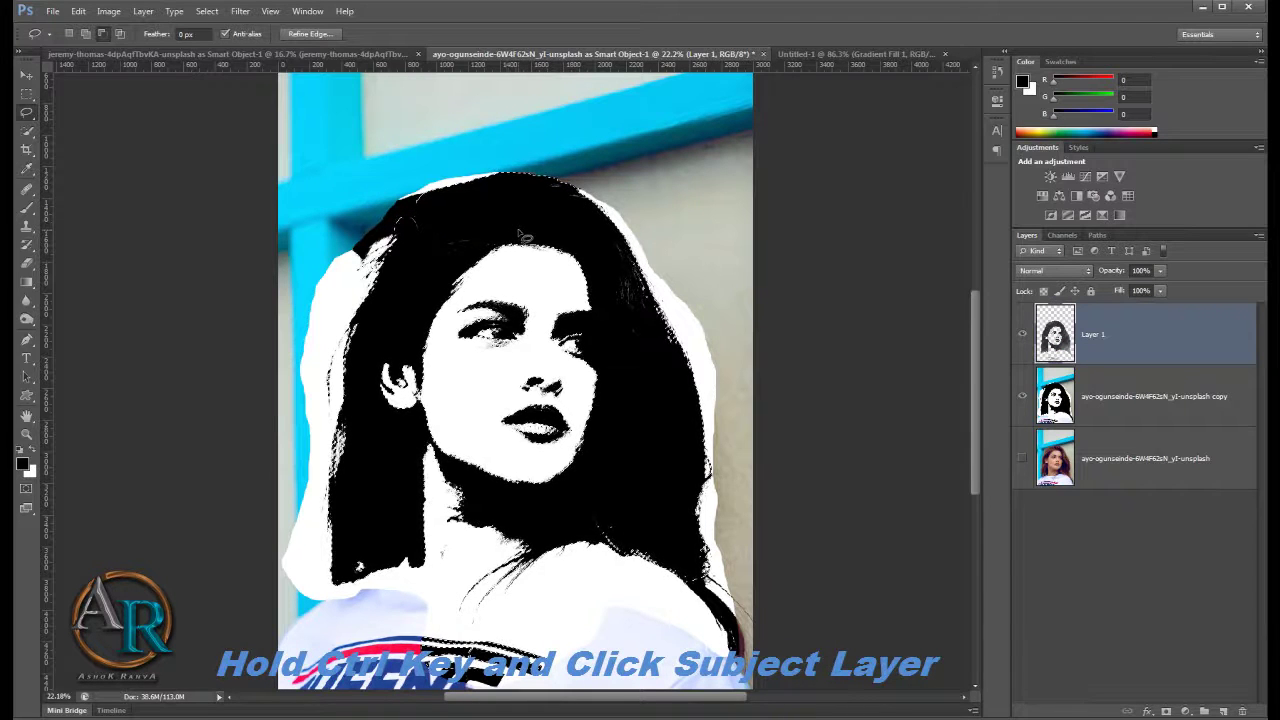
pyautogui.press('v')
pyautogui.moveTo(547, 213)
pyautogui.mouseDown()
pyautogui.moveTo(603, 197)
pyautogui.moveTo(825, 63)
pyautogui.moveTo(662, 236)
pyautogui.mouseUp()
pyautogui.moveTo(543, 297); pyautogui.dragTo(540, 288)
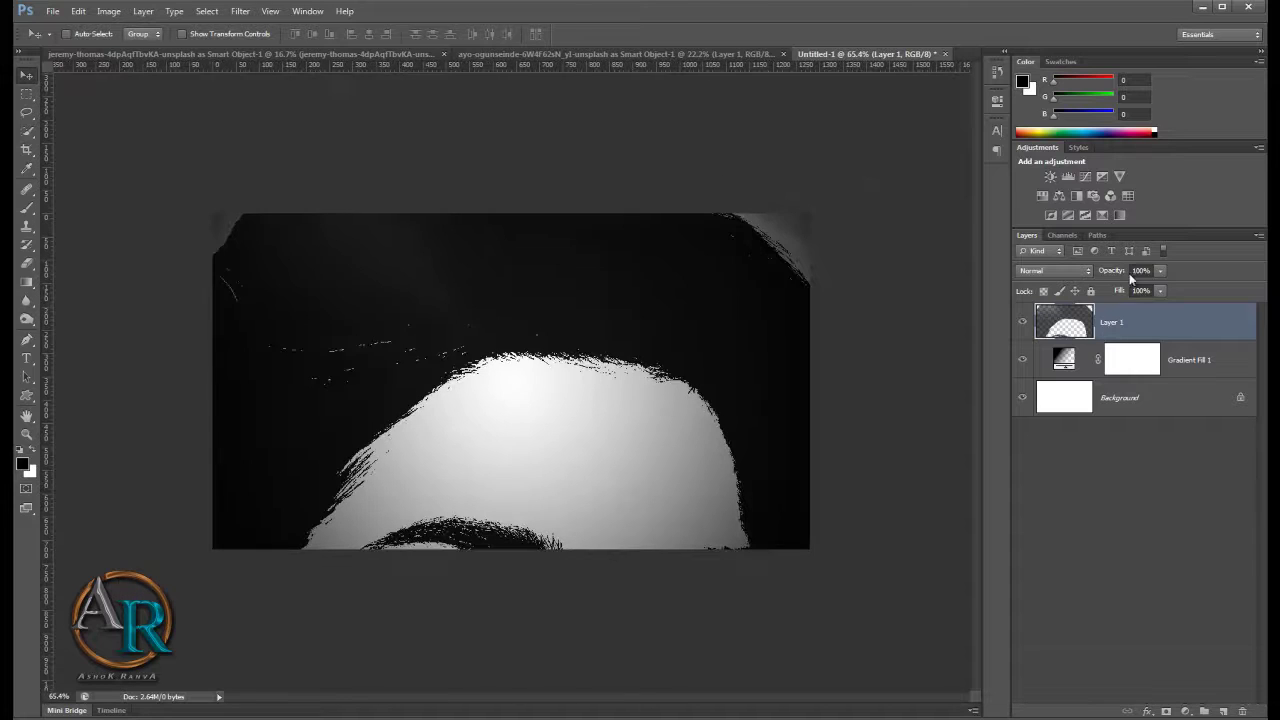
# Step: Convert the portrait Layer 1 to a smart object
pyautogui.rightClick(1130, 324)
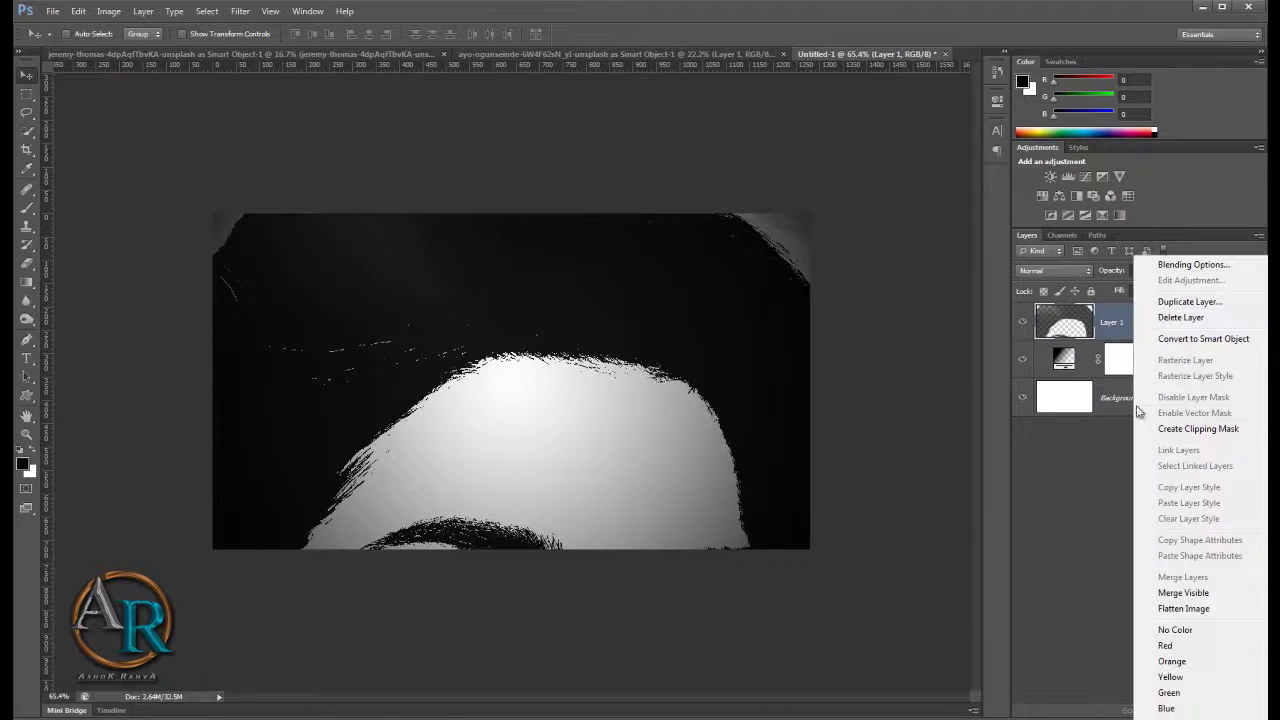
pyautogui.click(1200, 338)
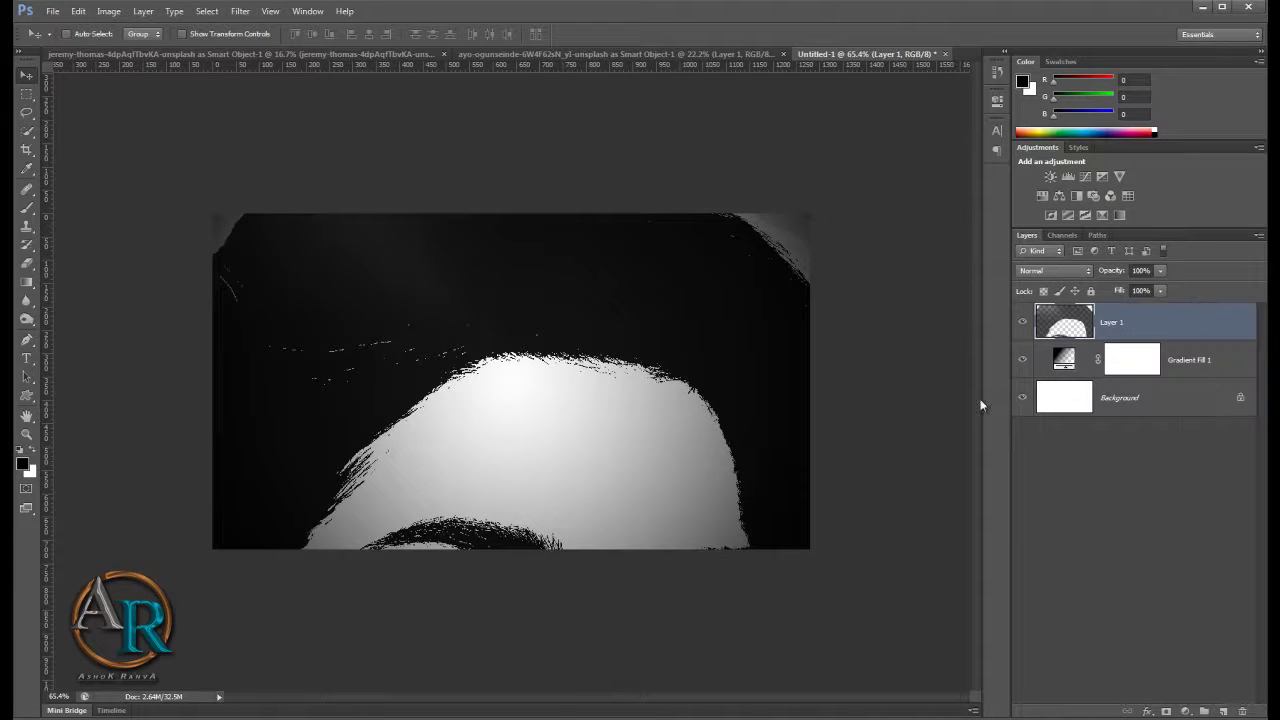
pyautogui.scroll(-3, 645, 375)
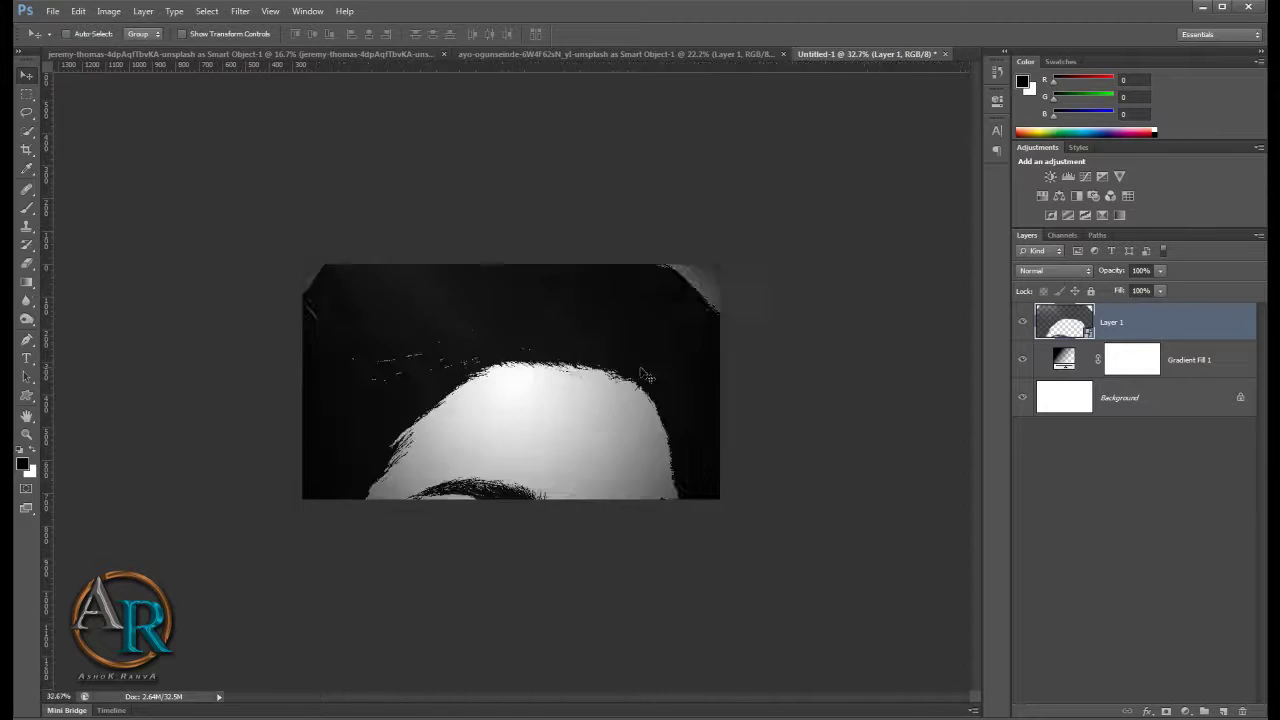
pyautogui.scroll(-2, 645, 375)
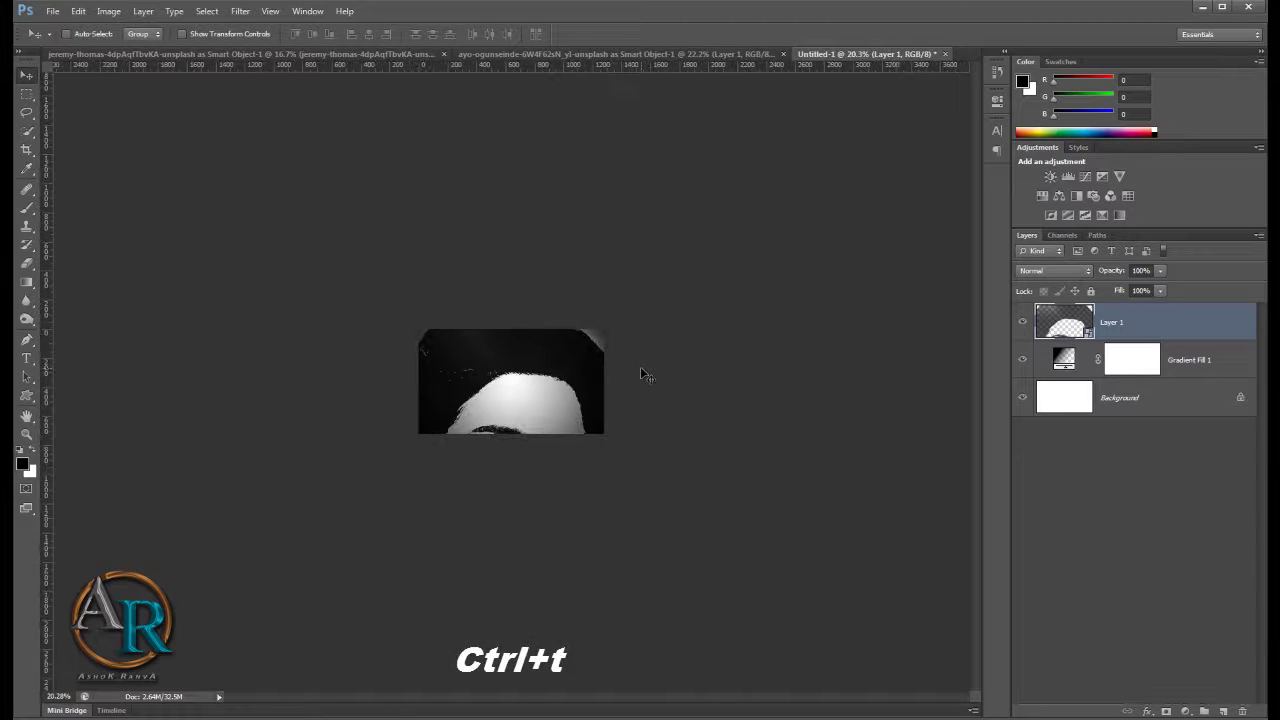
# Step: Free-transform the portrait, shrinking it and moving it onto the grey gradient
pyautogui.hotkey('ctrl', 't')
pyautogui.scroll(-2, 623, 527)
pyautogui.scroll(-2, 623, 527)
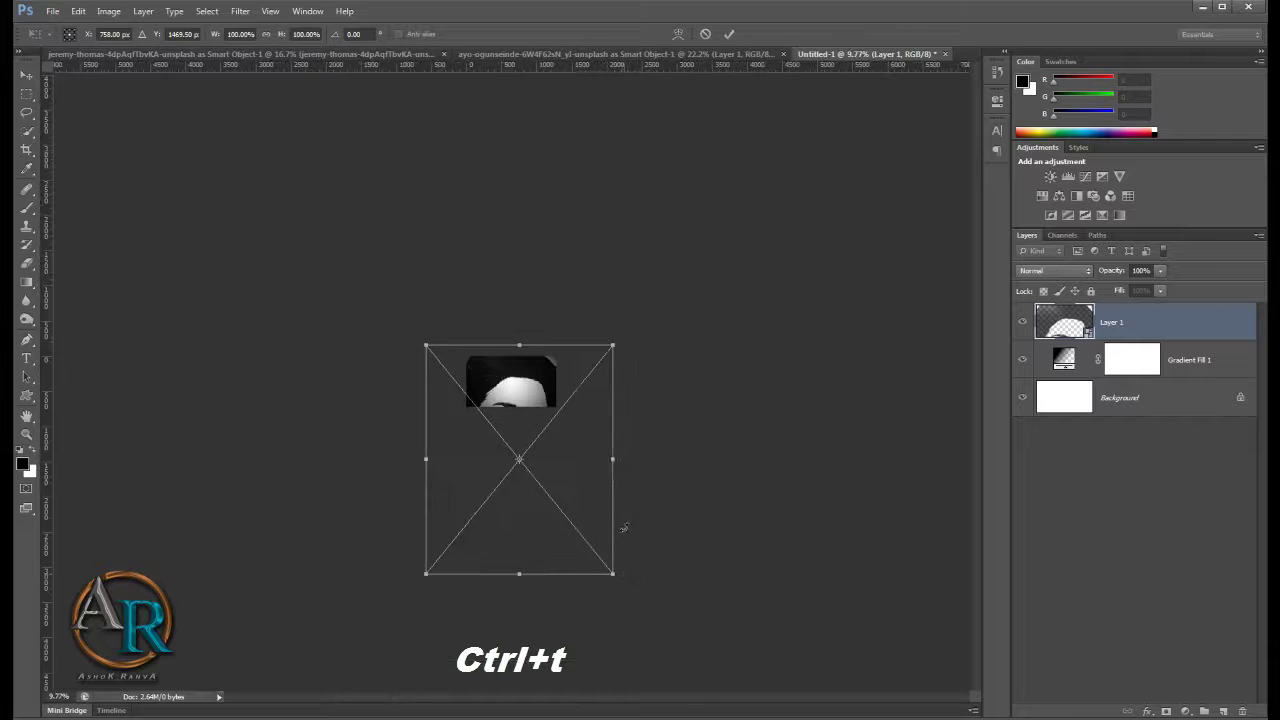
pyautogui.moveTo(612, 575); pyautogui.dragTo(511, 374)
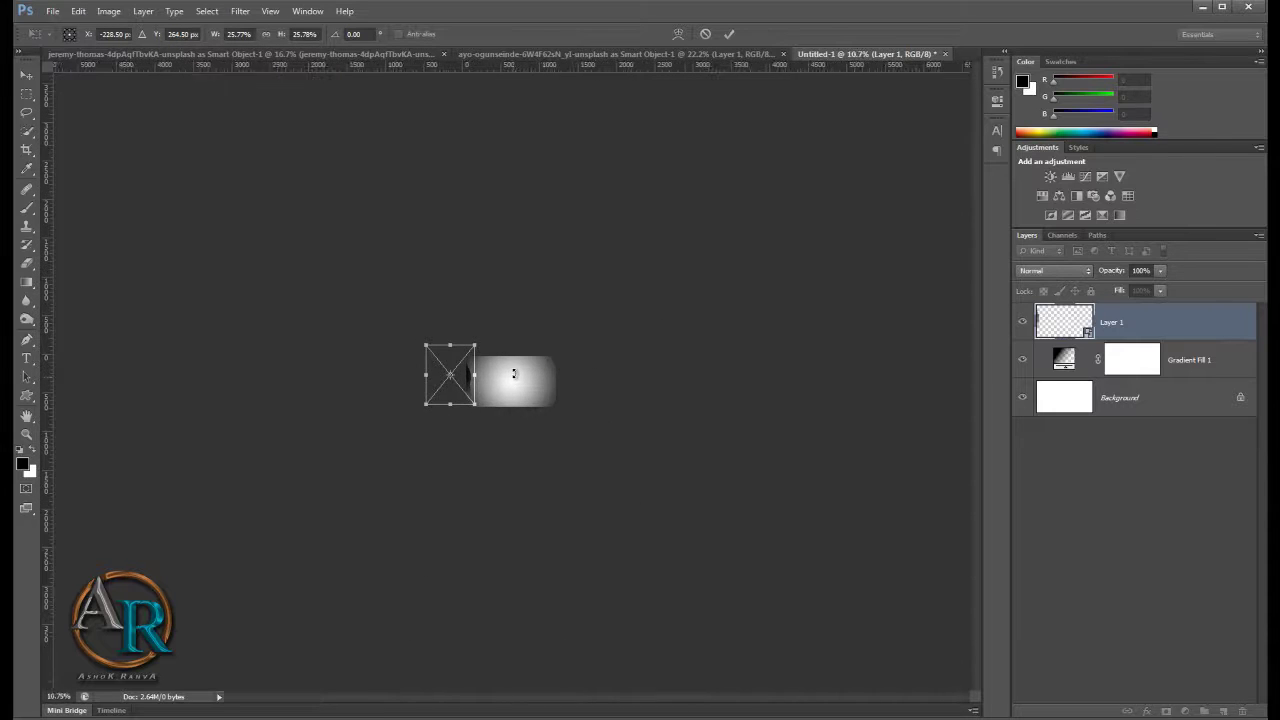
pyautogui.scroll(3, 514, 378)
pyautogui.scroll(3, 538, 383)
pyautogui.scroll(1, 538, 383)
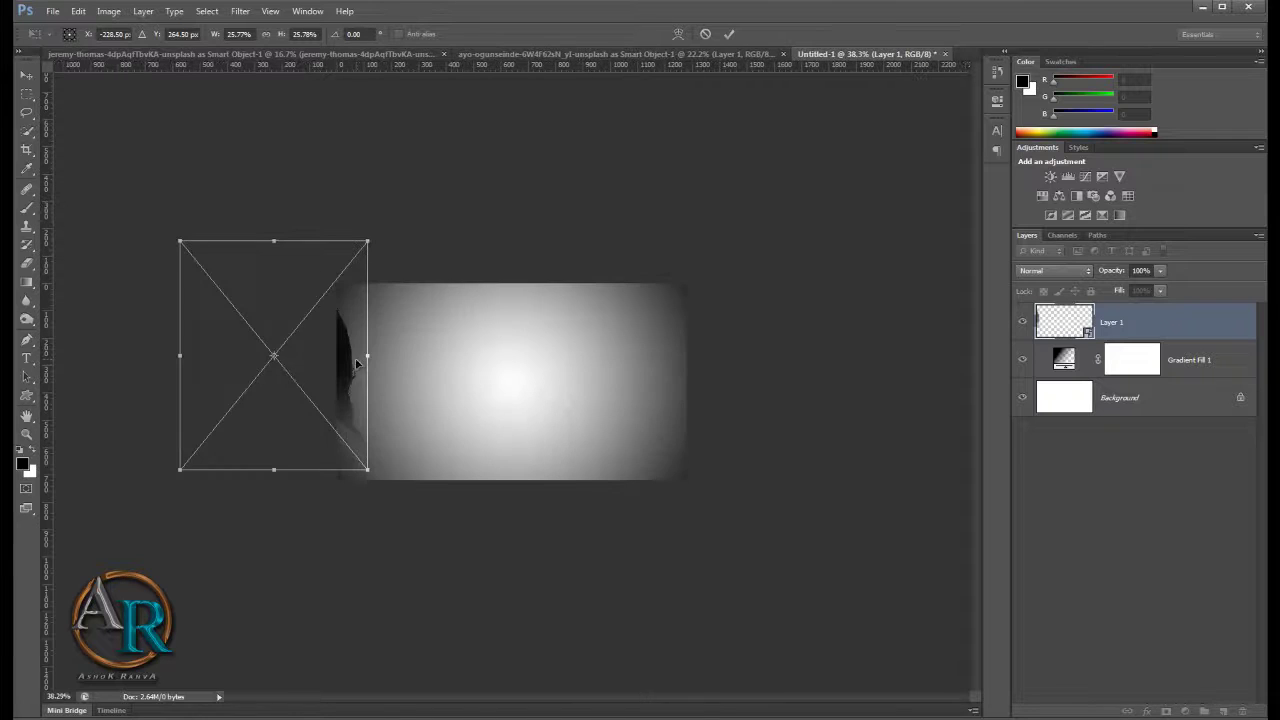
pyautogui.moveTo(355, 364); pyautogui.dragTo(593, 447)
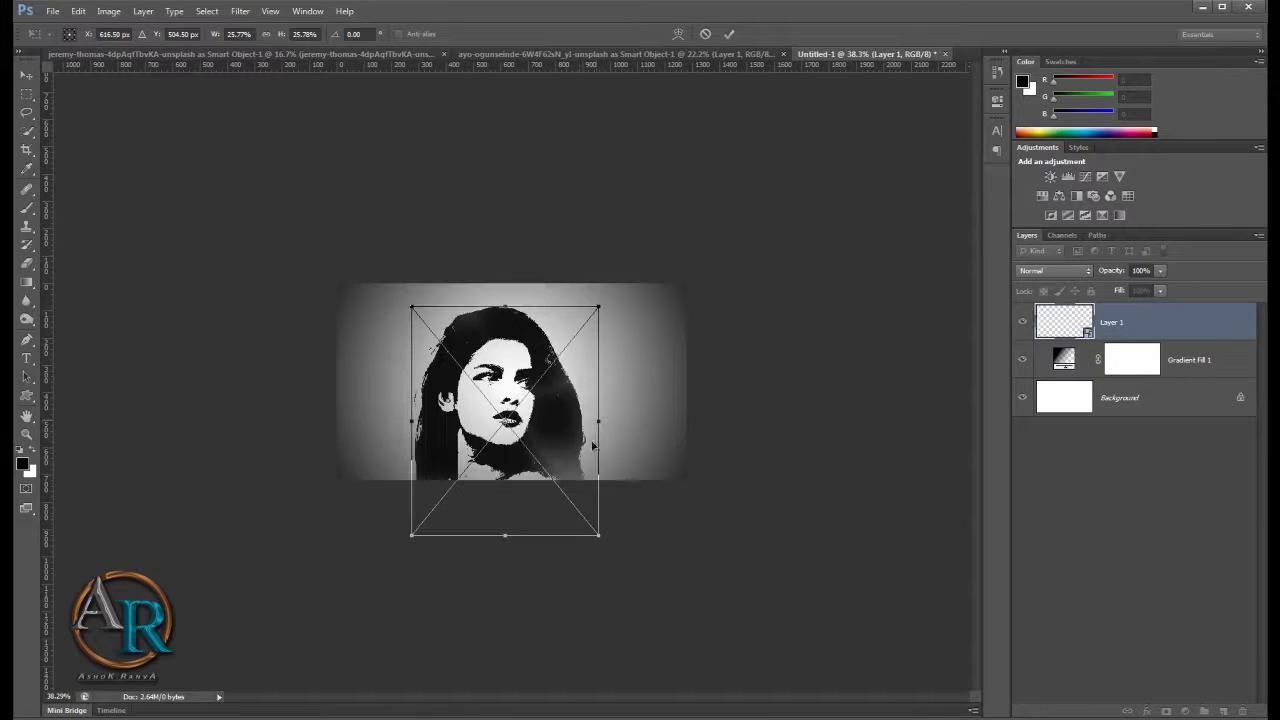
# Step: Fine-tune the portrait to about 18% scale, centred in the vignette, and commit the transform
pyautogui.moveTo(598, 535); pyautogui.dragTo(536, 462)
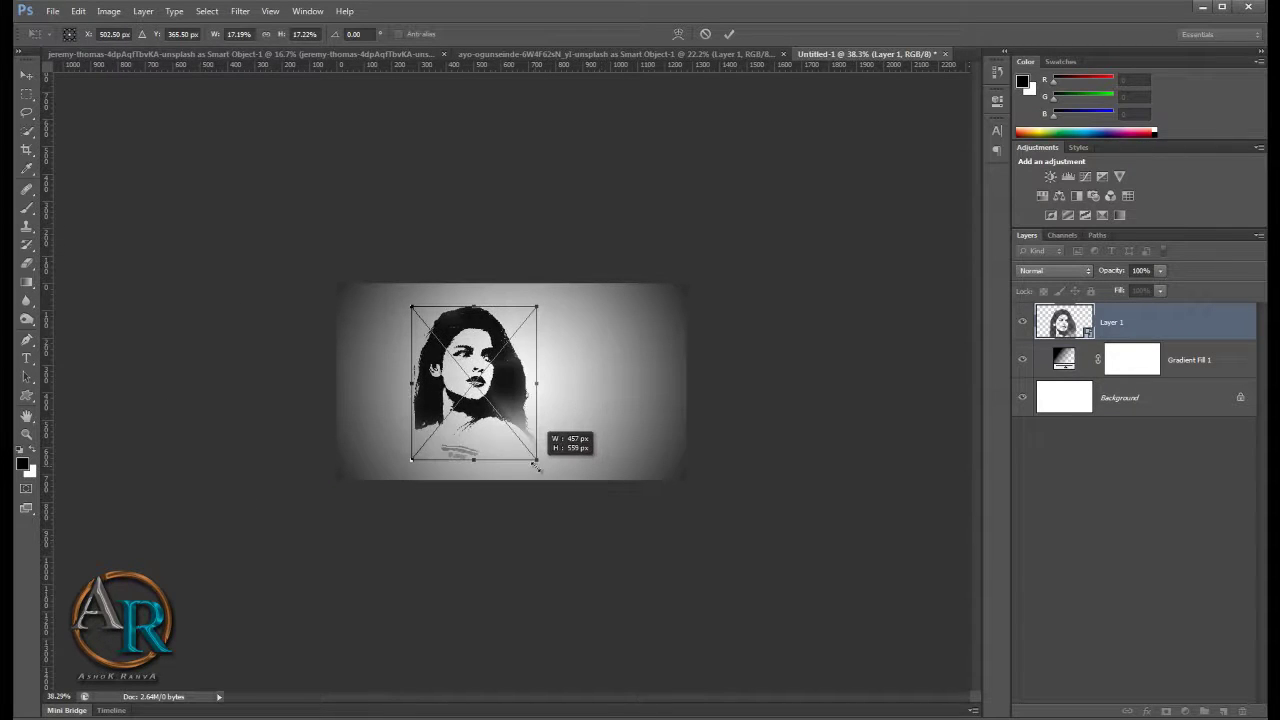
pyautogui.scroll(1, 589, 375)
pyautogui.scroll(2, 592, 378)
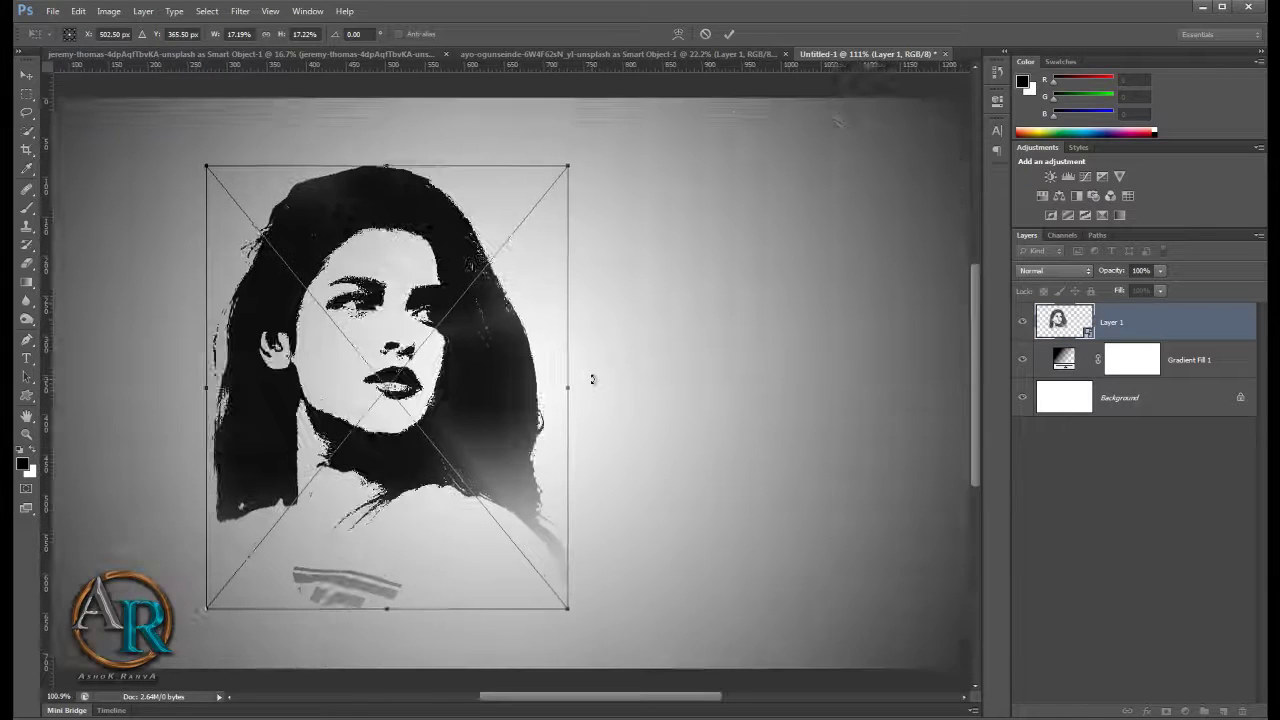
pyautogui.scroll(-2, 592, 378)
pyautogui.moveTo(522, 363); pyautogui.dragTo(613, 349)
pyautogui.moveTo(683, 553); pyautogui.dragTo(695, 570)
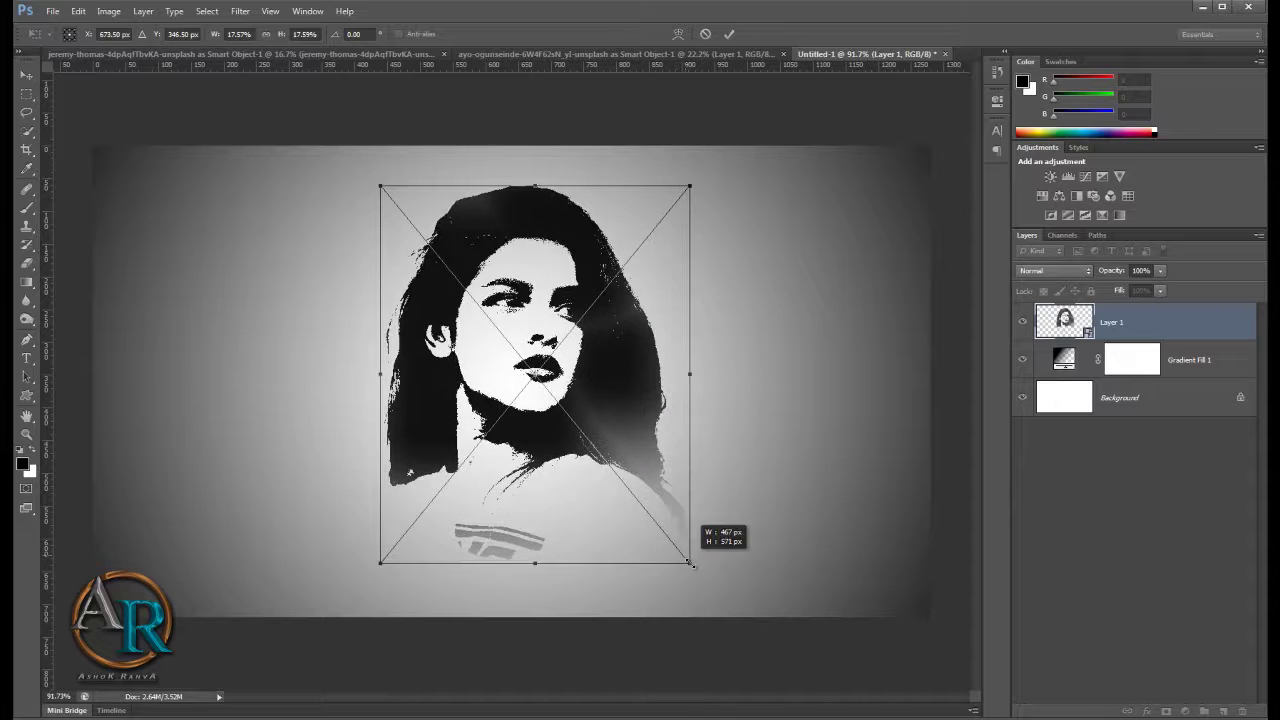
pyautogui.moveTo(588, 385); pyautogui.dragTo(577, 362)
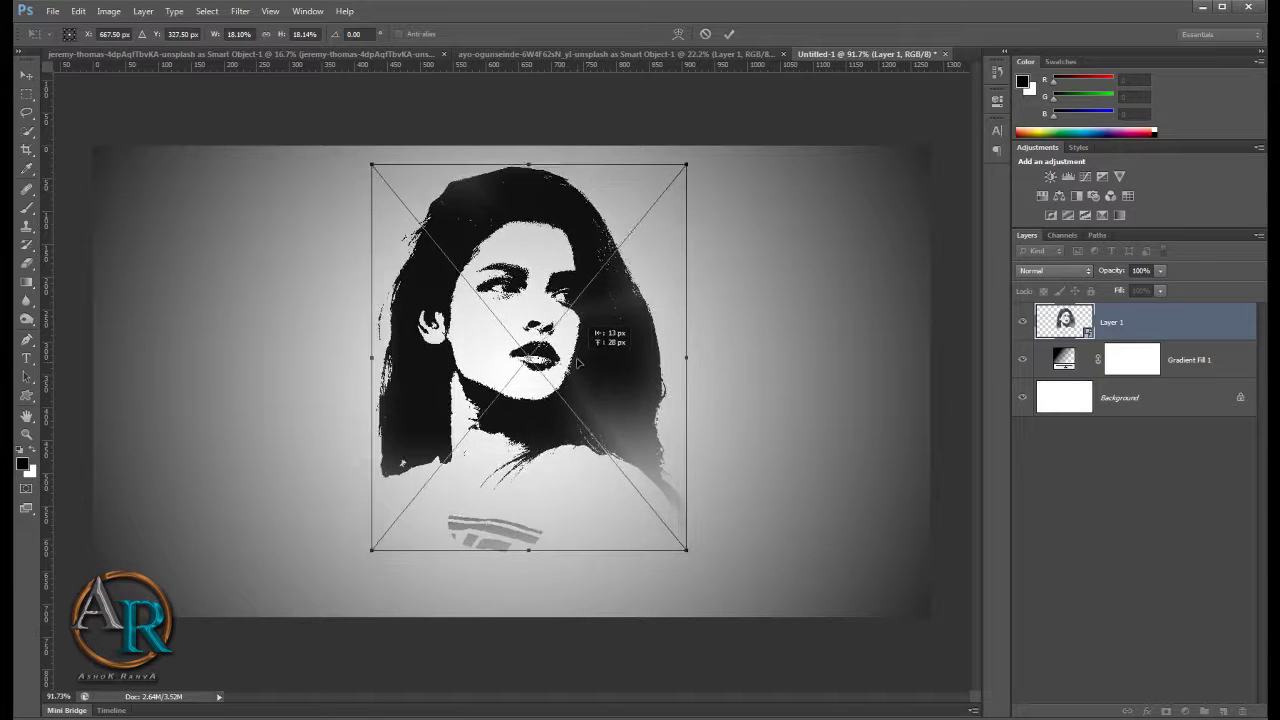
pyautogui.click(576, 358)
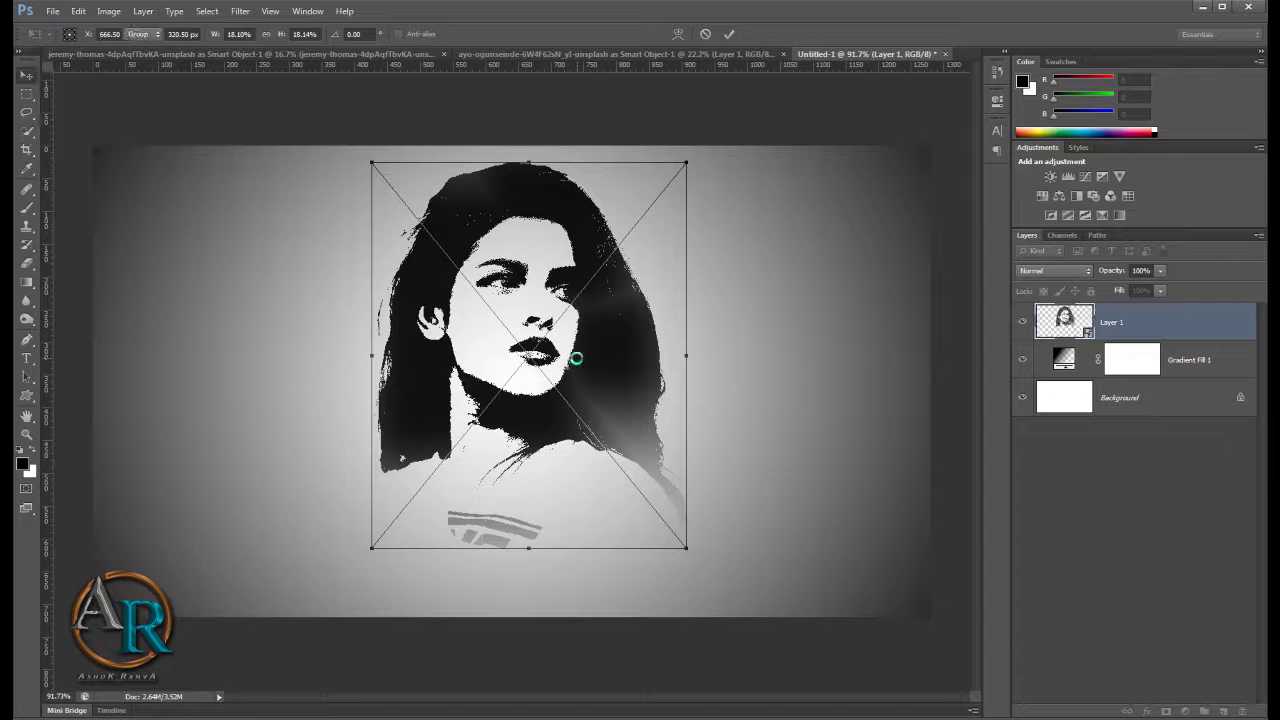
pyautogui.doubleClick(576, 358)
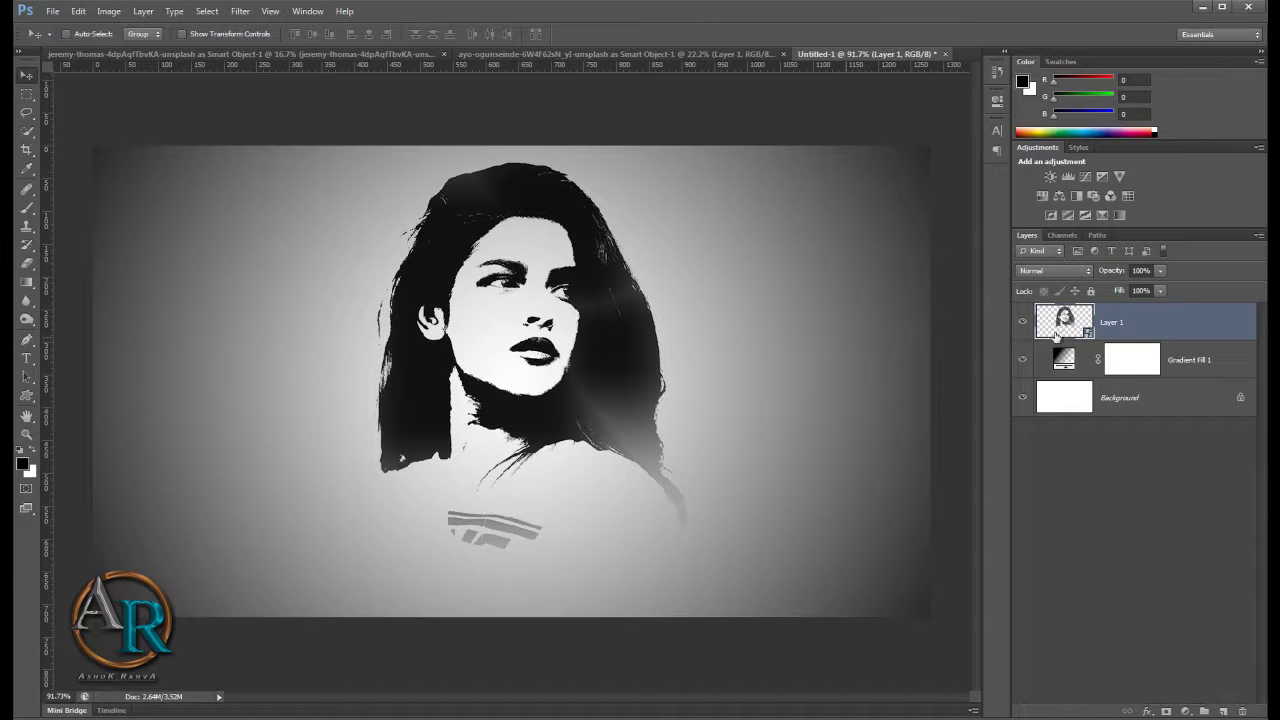
# Step: Rasterize Layer 1 and erase the shirt's striped logo with a size-100 eraser brush
pyautogui.rightClick(1141, 327)
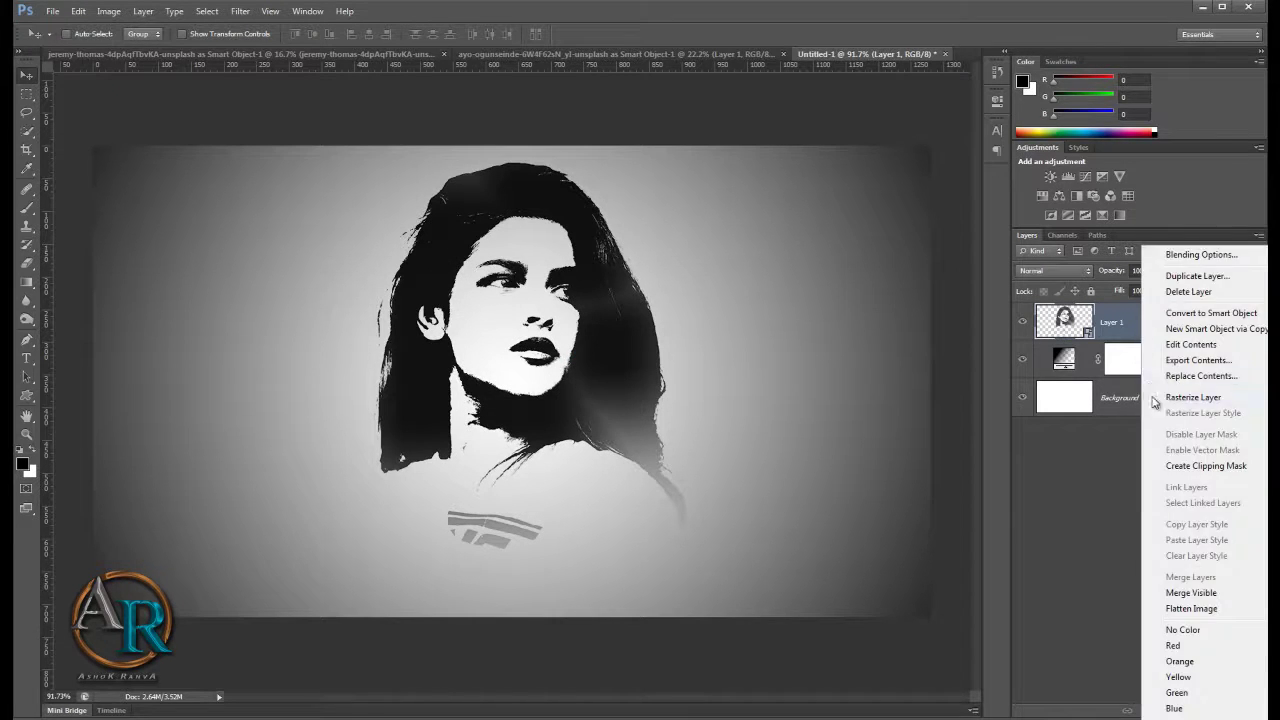
pyautogui.click(1183, 397)
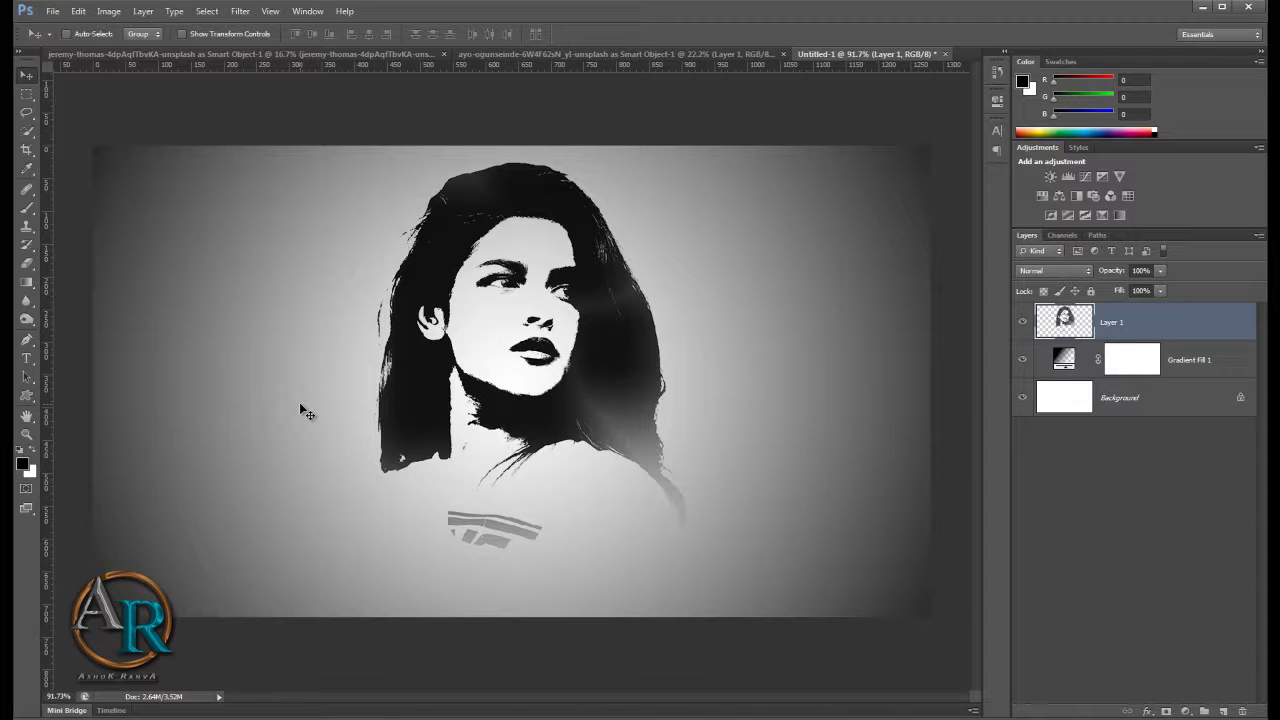
pyautogui.click(27, 263)
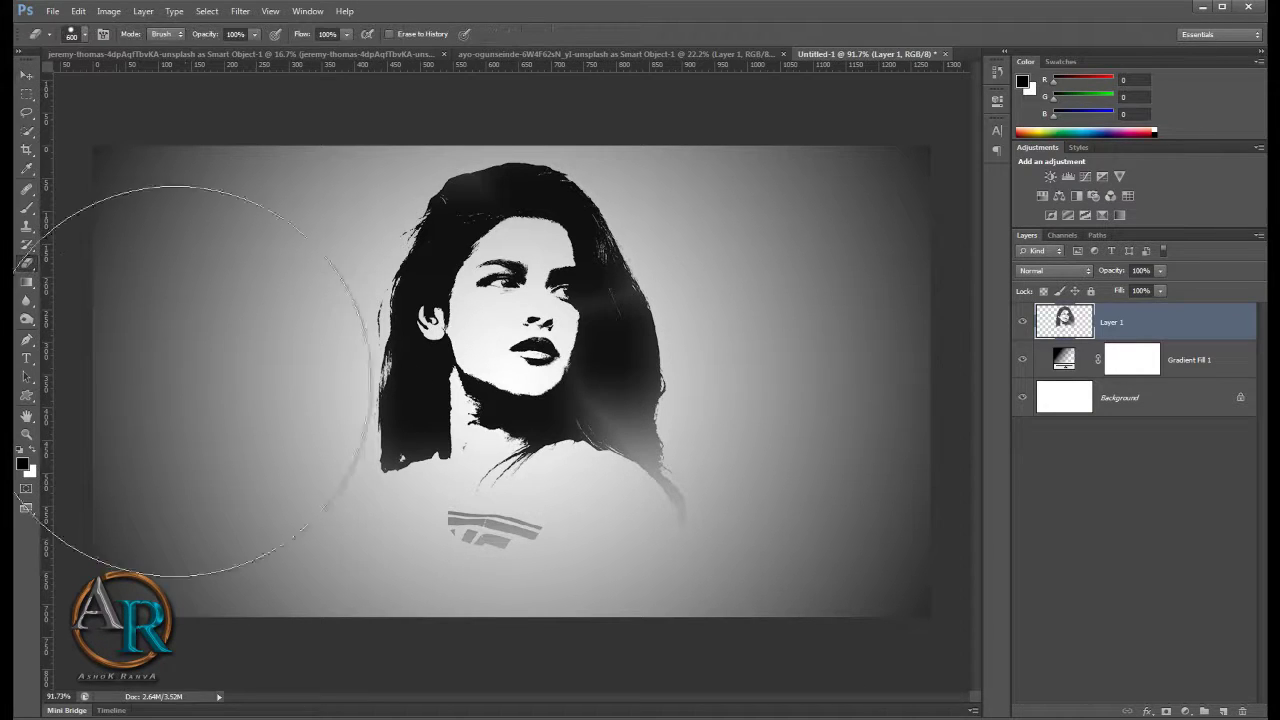
pyautogui.press('[')
pyautogui.press('[')
pyautogui.press('[')
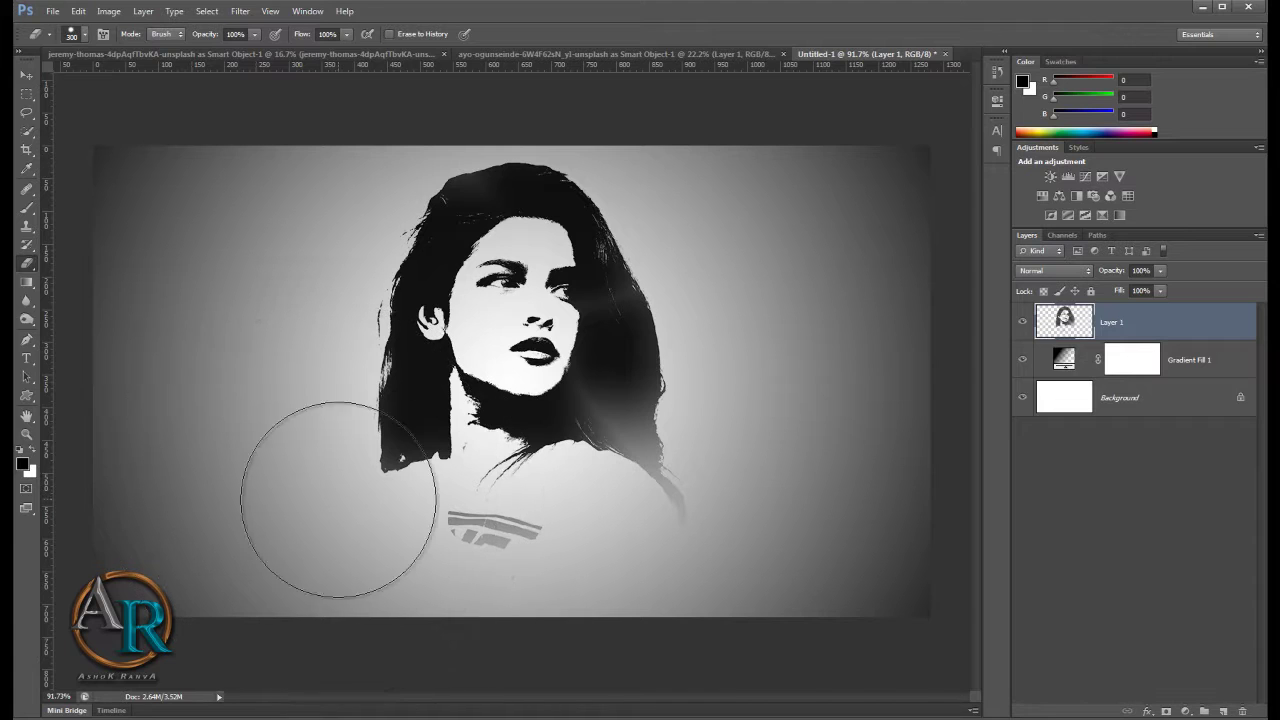
pyautogui.press('[')
pyautogui.press('[')
pyautogui.moveTo(423, 528); pyautogui.dragTo(517, 543)
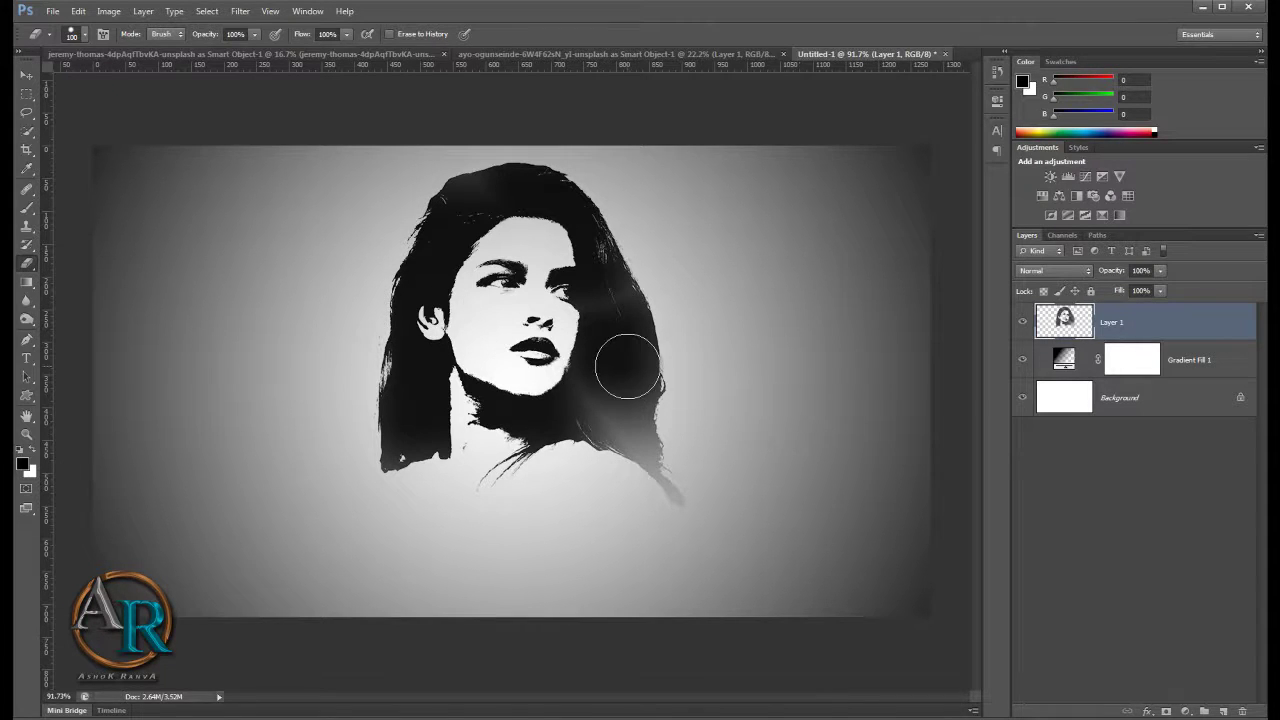
pyautogui.scroll(-1, 627, 367)
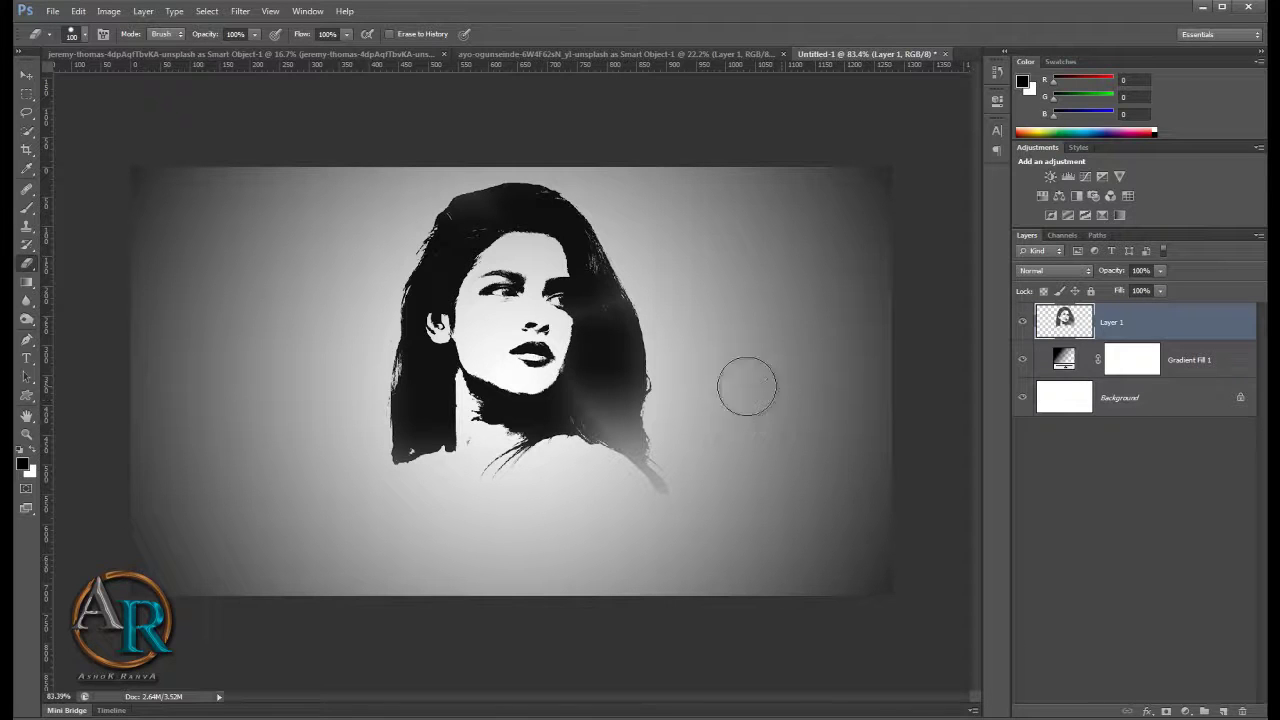
# Step: Copy the whole starfield image into Untitled-1 as Layer 2 and convert it to a smart object
pyautogui.click(257, 52)
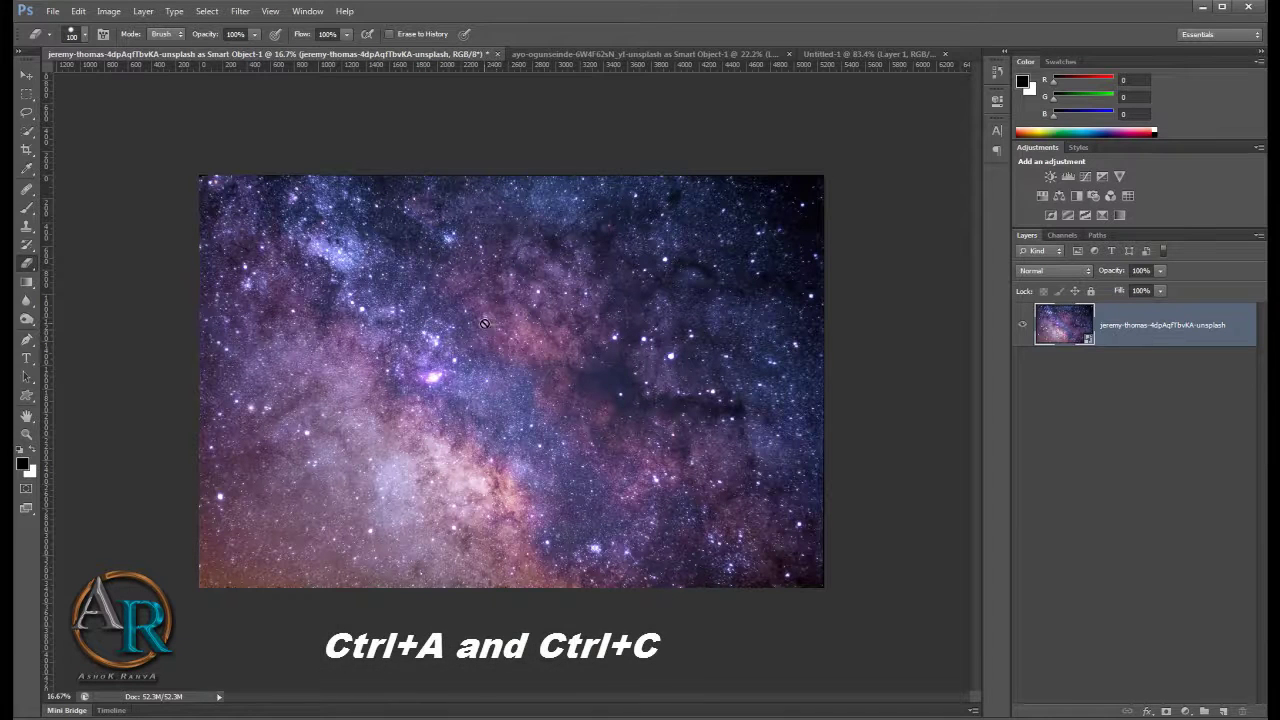
pyautogui.hotkey('ctrl', 'a')
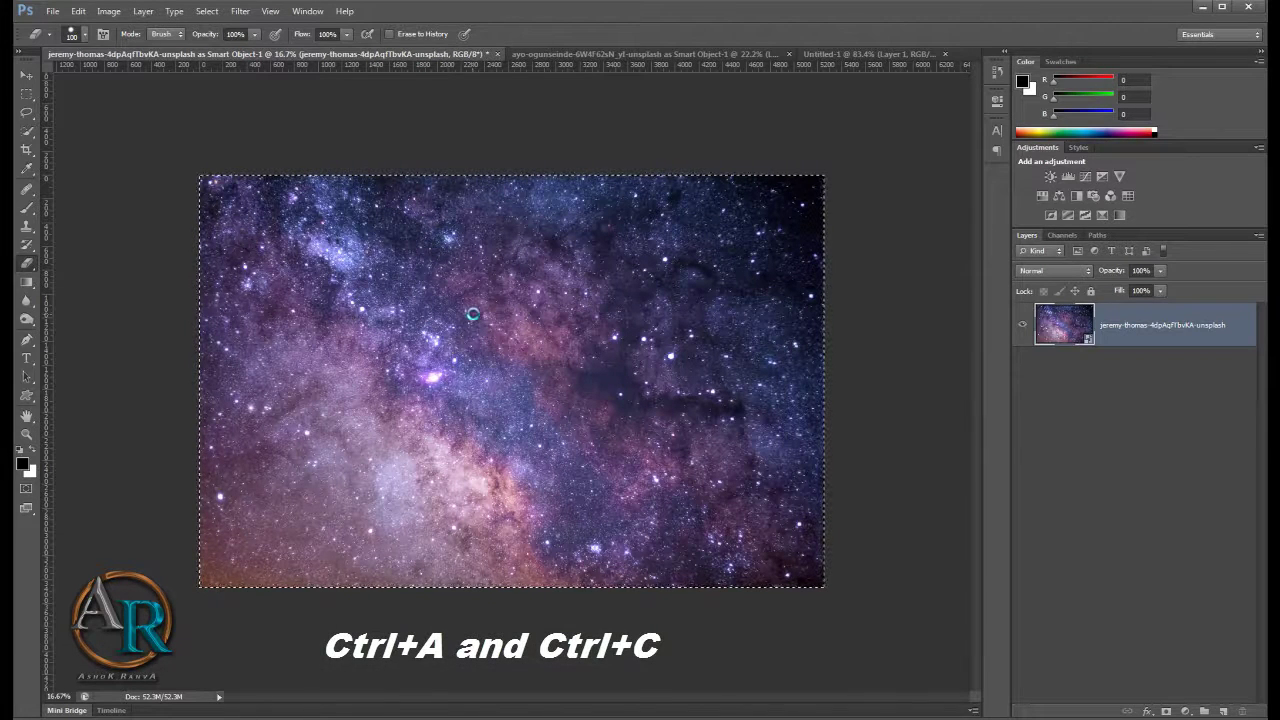
pyautogui.click(840, 54)
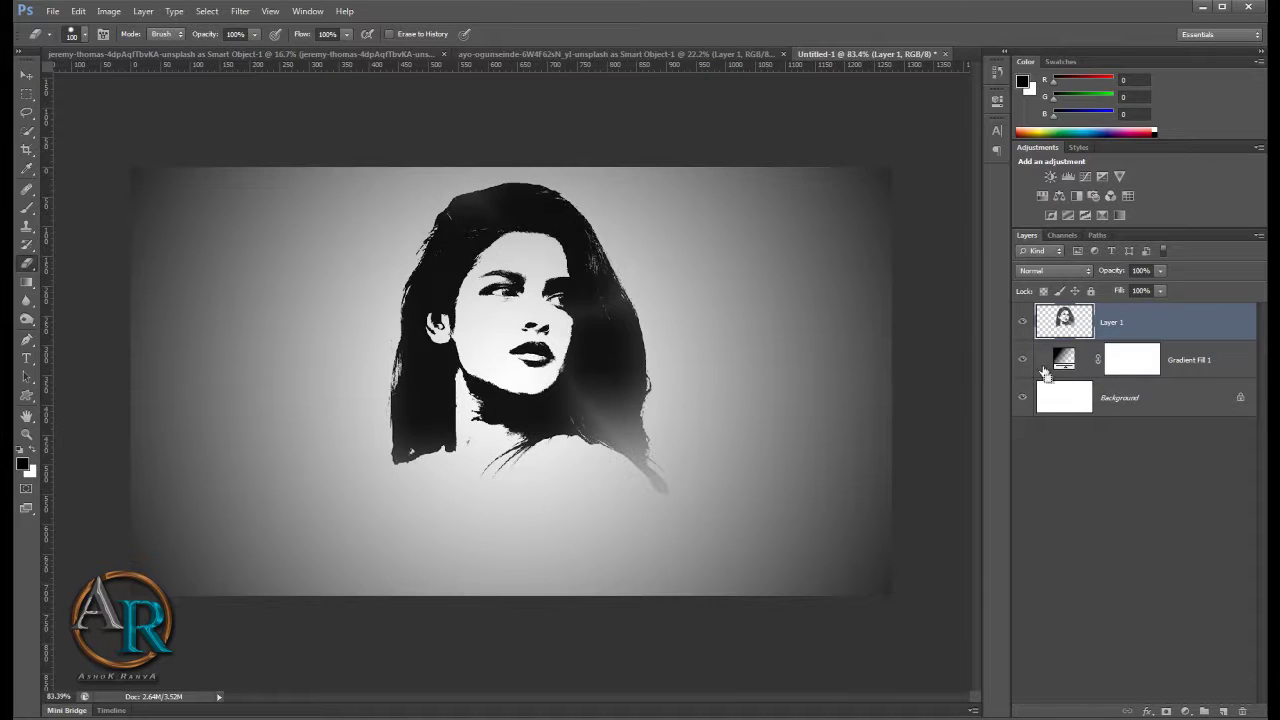
pyautogui.hotkey('ctrl', 'v')
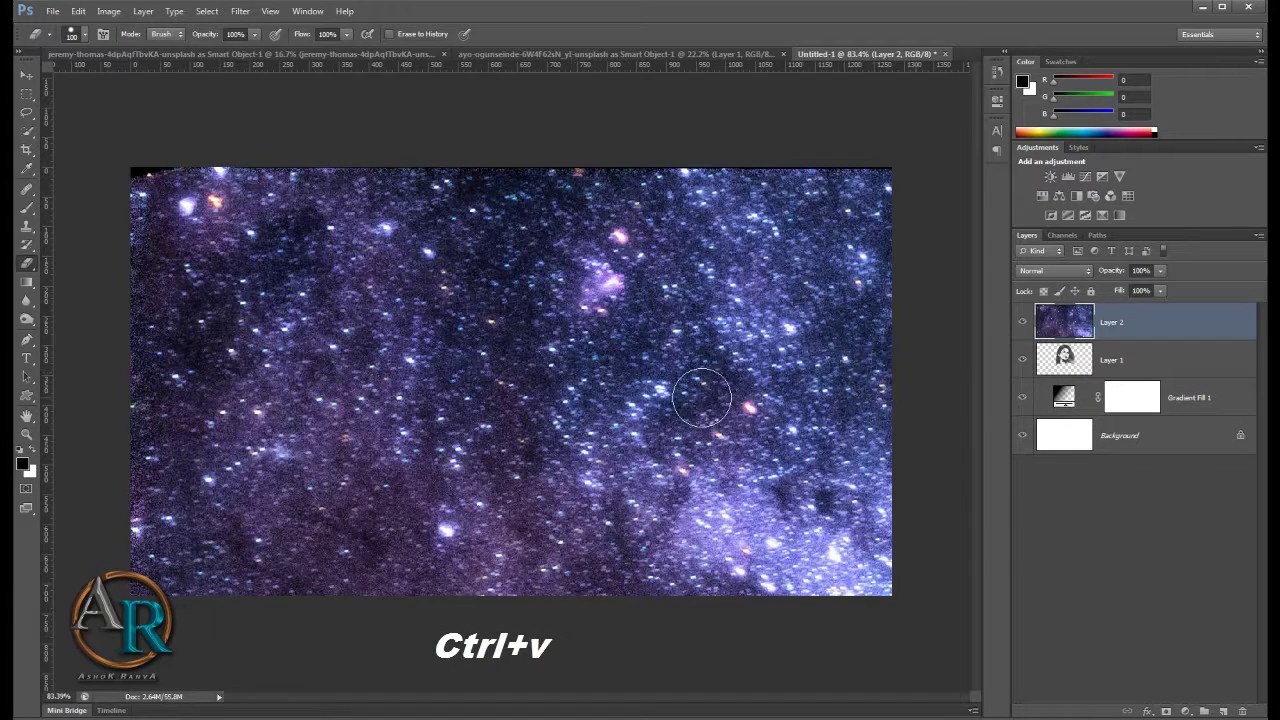
pyautogui.hotkey('ctrl', '-')
pyautogui.rightClick(1152, 330)
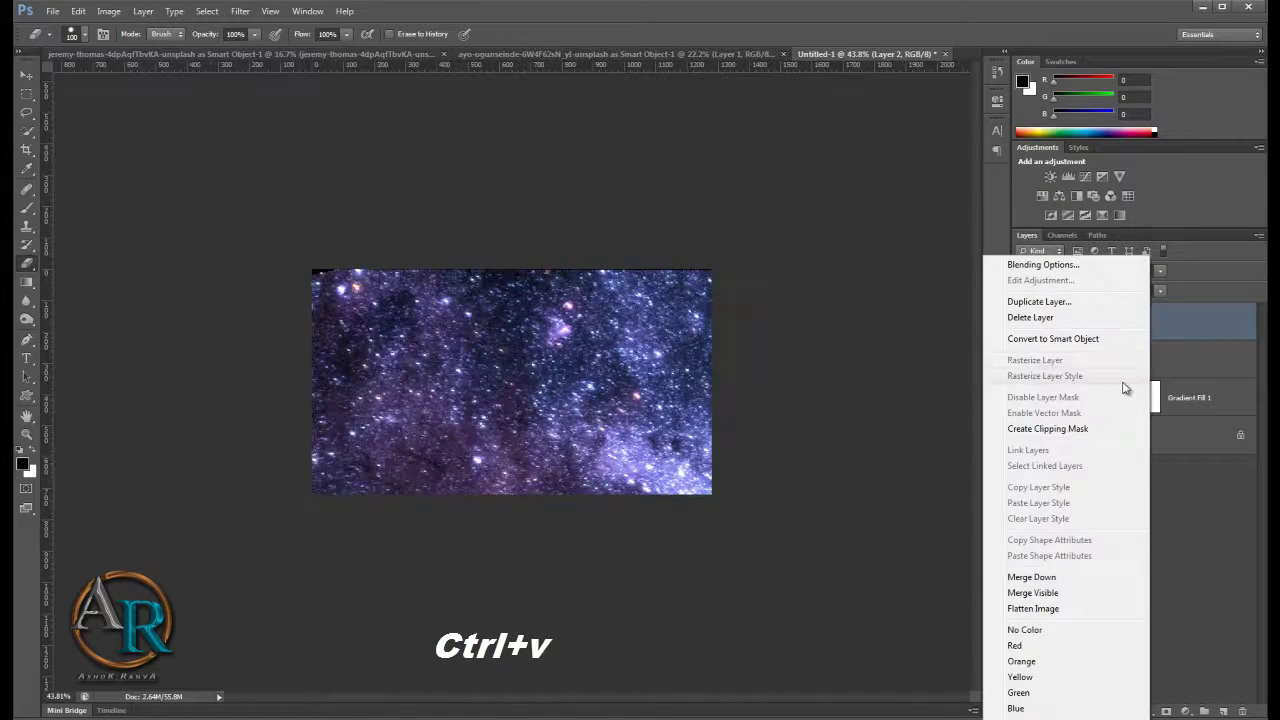
pyautogui.click(1120, 334)
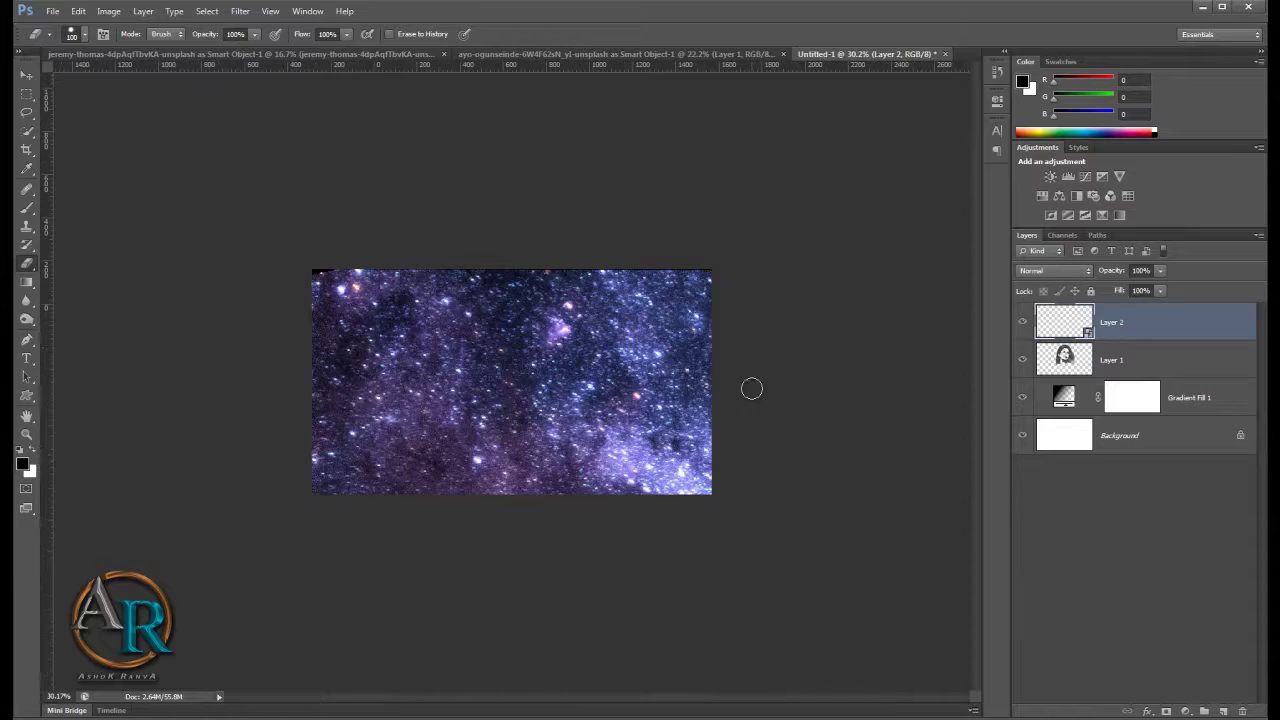
pyautogui.hotkey('ctrl', '-')
# Step: Shrink galaxy Layer 2 to about 21.5% by 19.6% so it covers the vignette
pyautogui.hotkey('ctrl', 't')
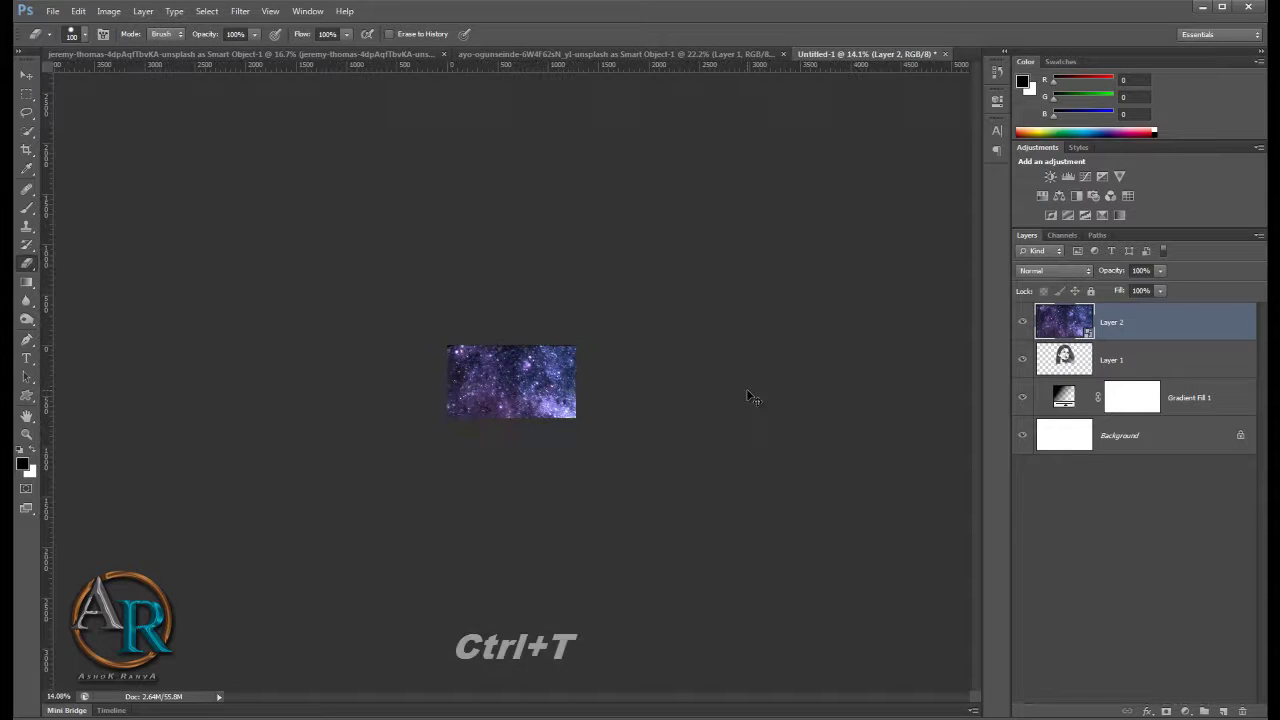
pyautogui.hotkey('ctrl', '0')
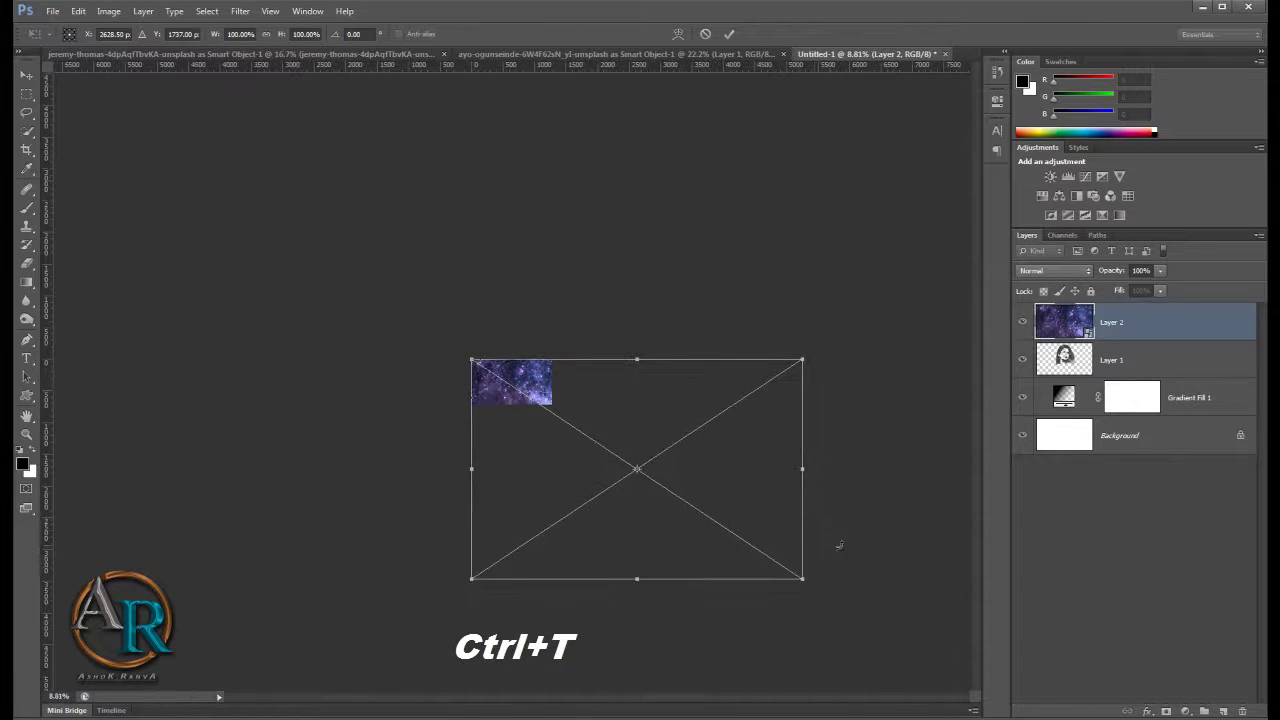
pyautogui.moveTo(804, 579); pyautogui.dragTo(556, 397)
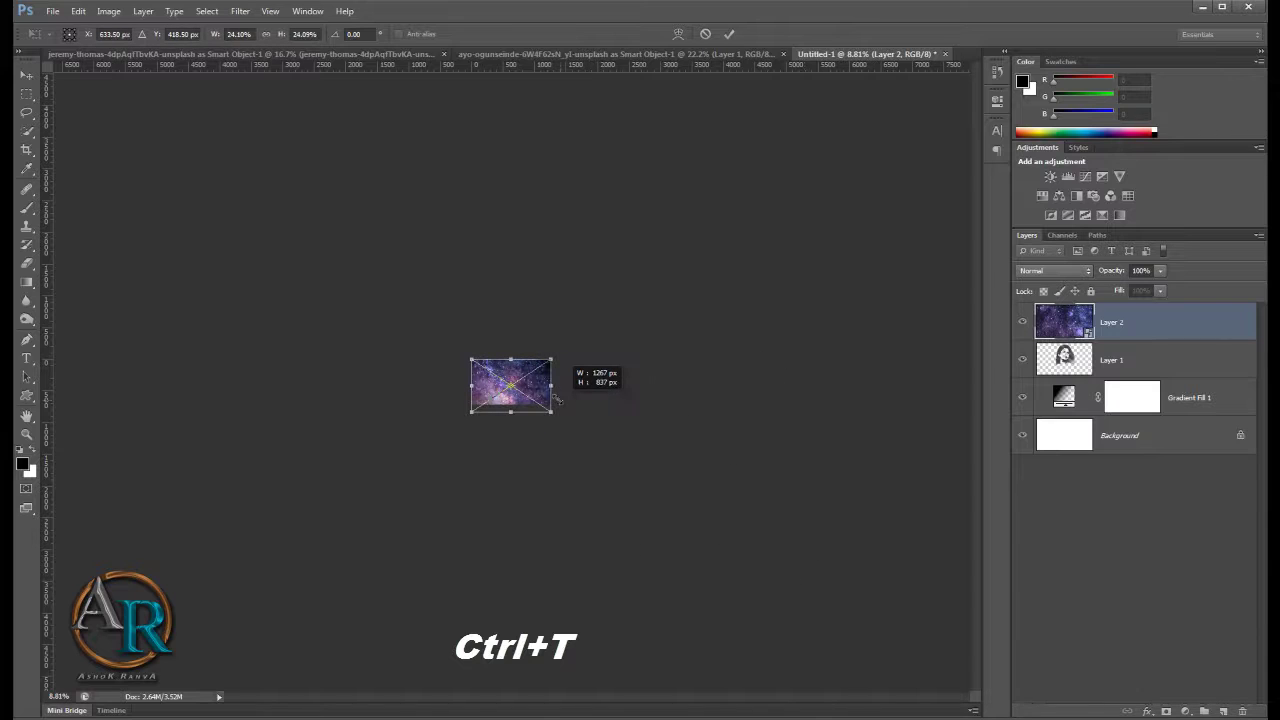
pyautogui.hotkey('ctrl', '+')
pyautogui.hotkey('ctrl', '+')
pyautogui.hotkey('ctrl', '+')
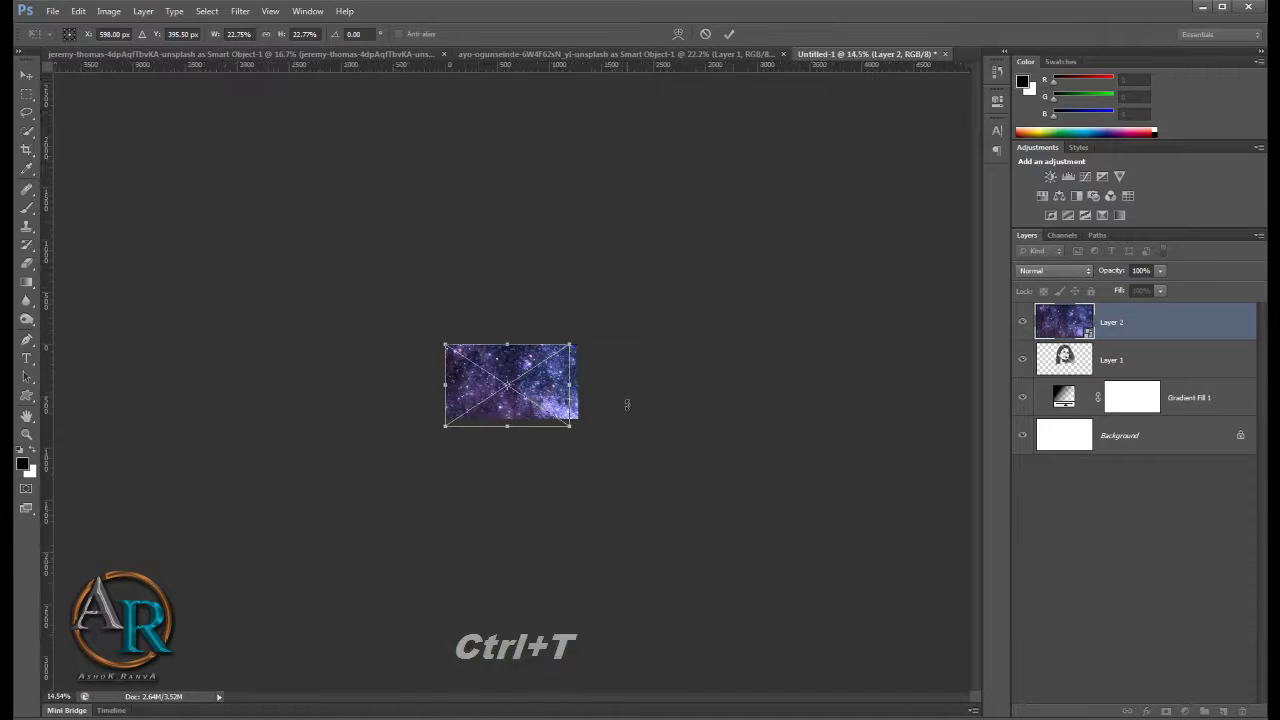
pyautogui.hotkey('ctrl', '+')
pyautogui.hotkey('ctrl', '+')
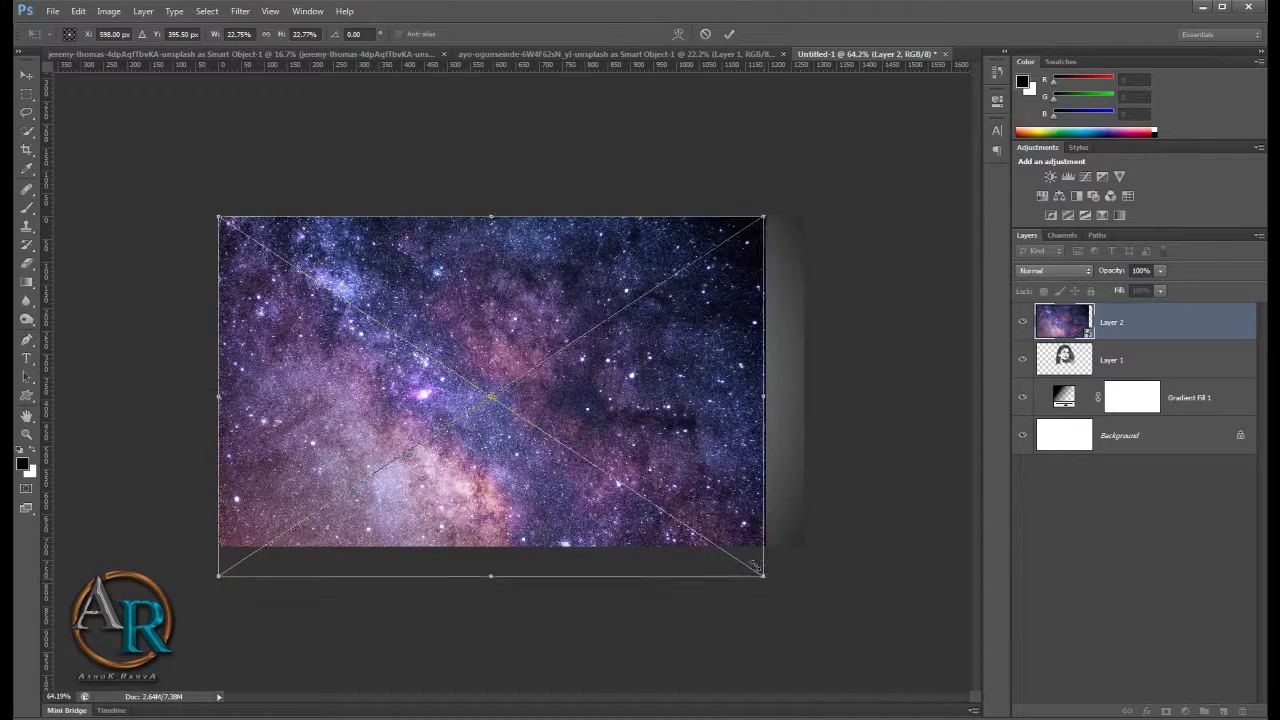
pyautogui.moveTo(764, 578); pyautogui.dragTo(737, 530)
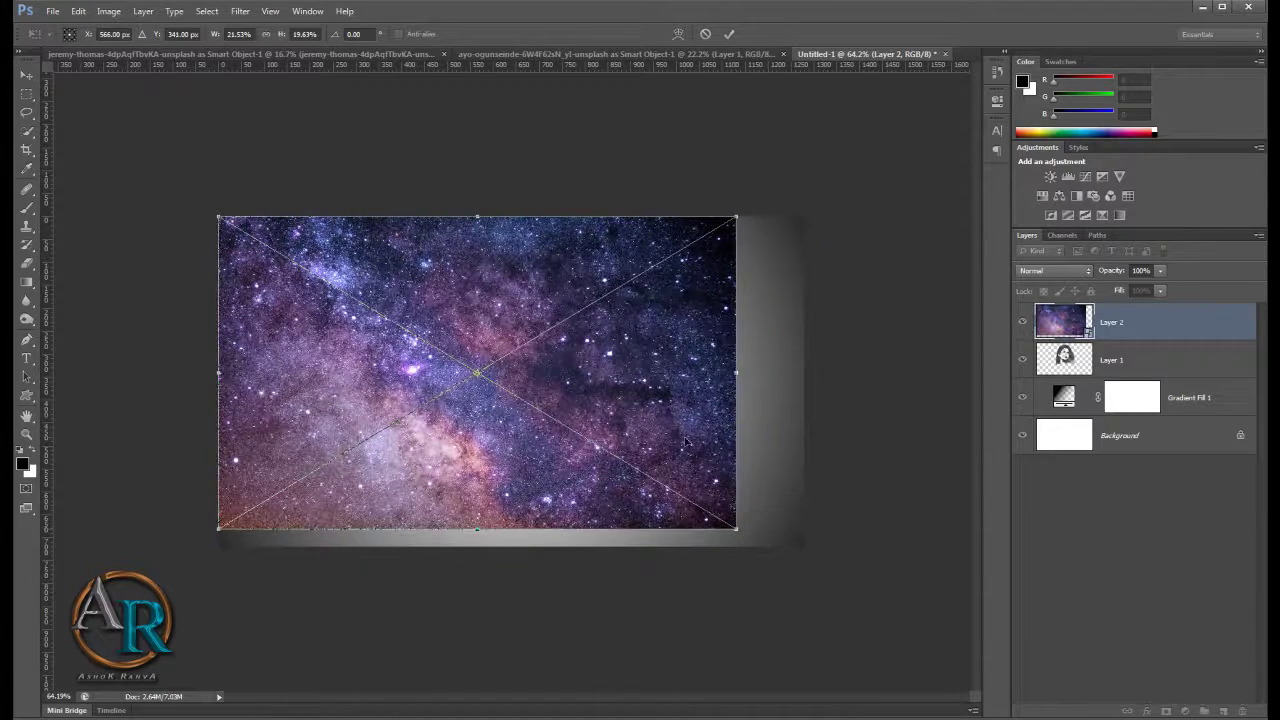
pyautogui.press('e')
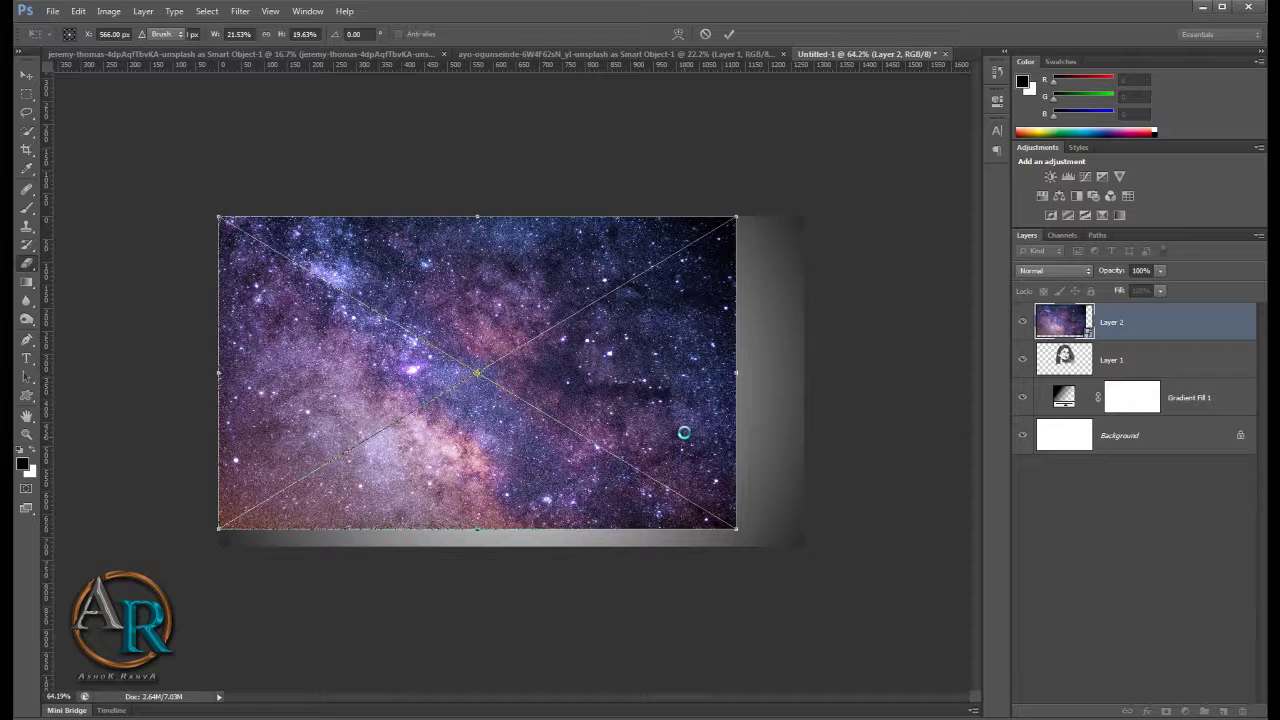
pyautogui.press('Return')
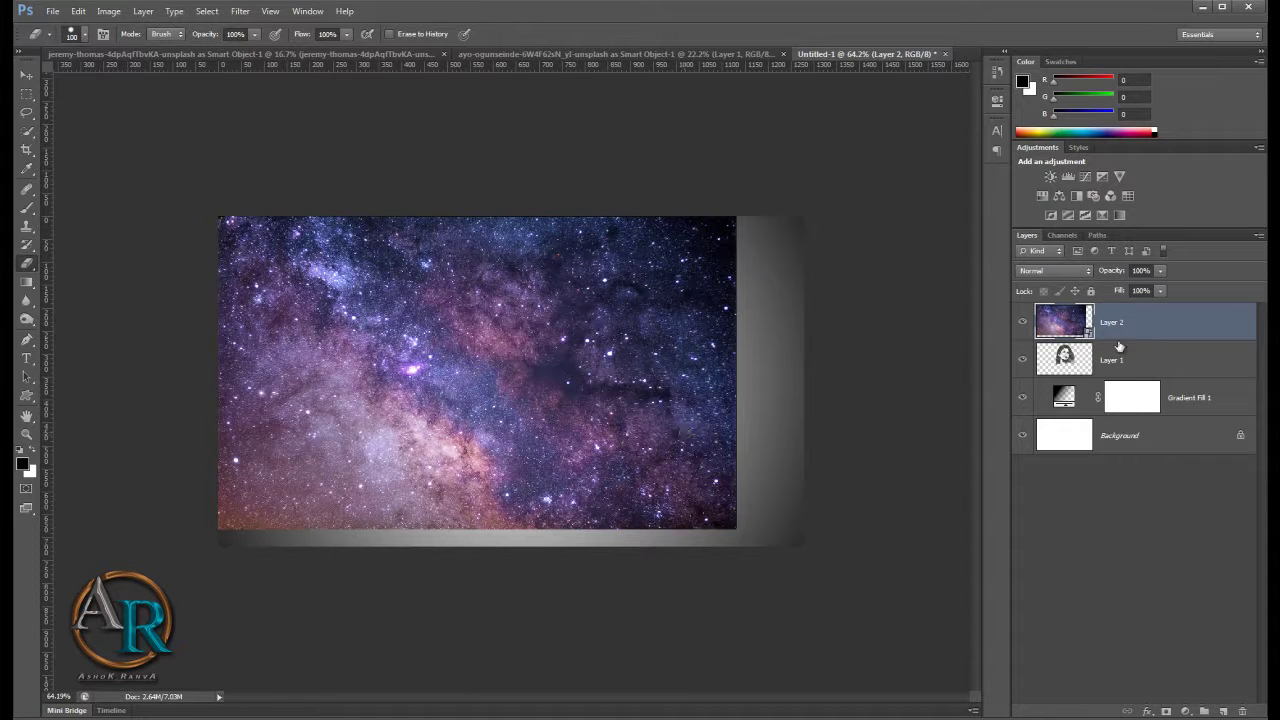
# Step: Clip galaxy Layer 2 to the portrait and position the stars over her hair
pyautogui.rightClick(1144, 324)
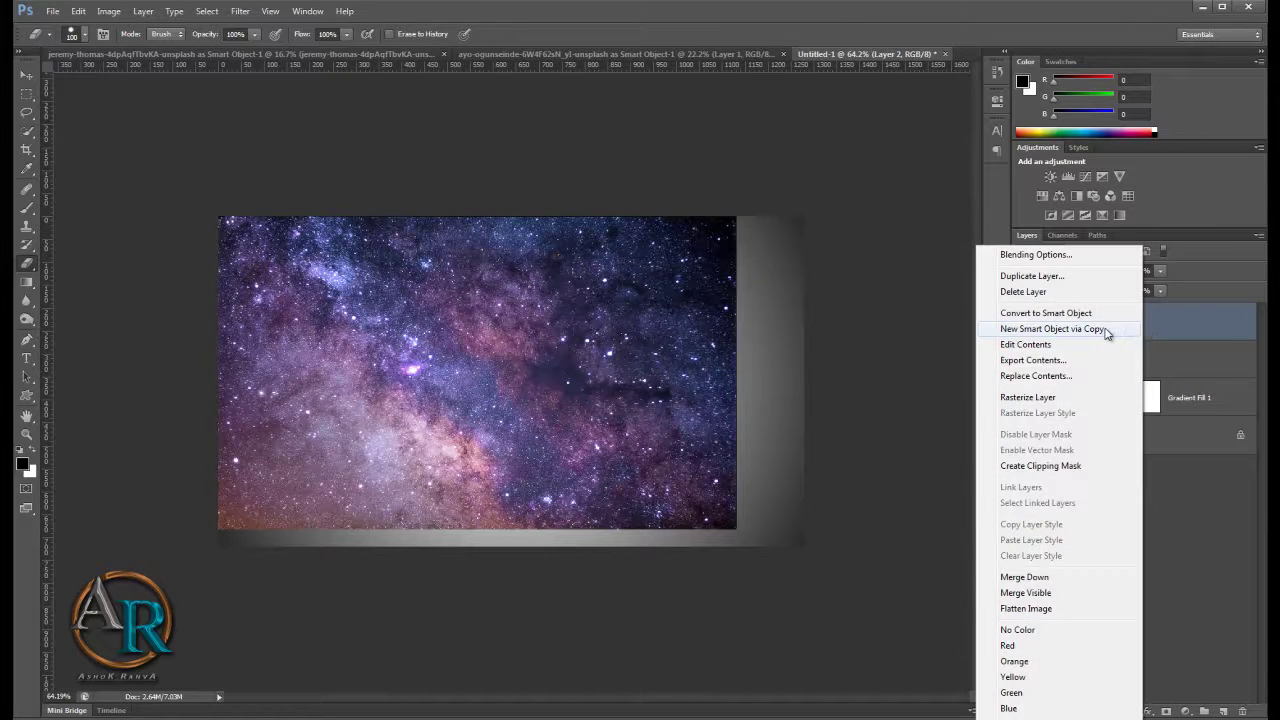
pyautogui.click(1045, 448)
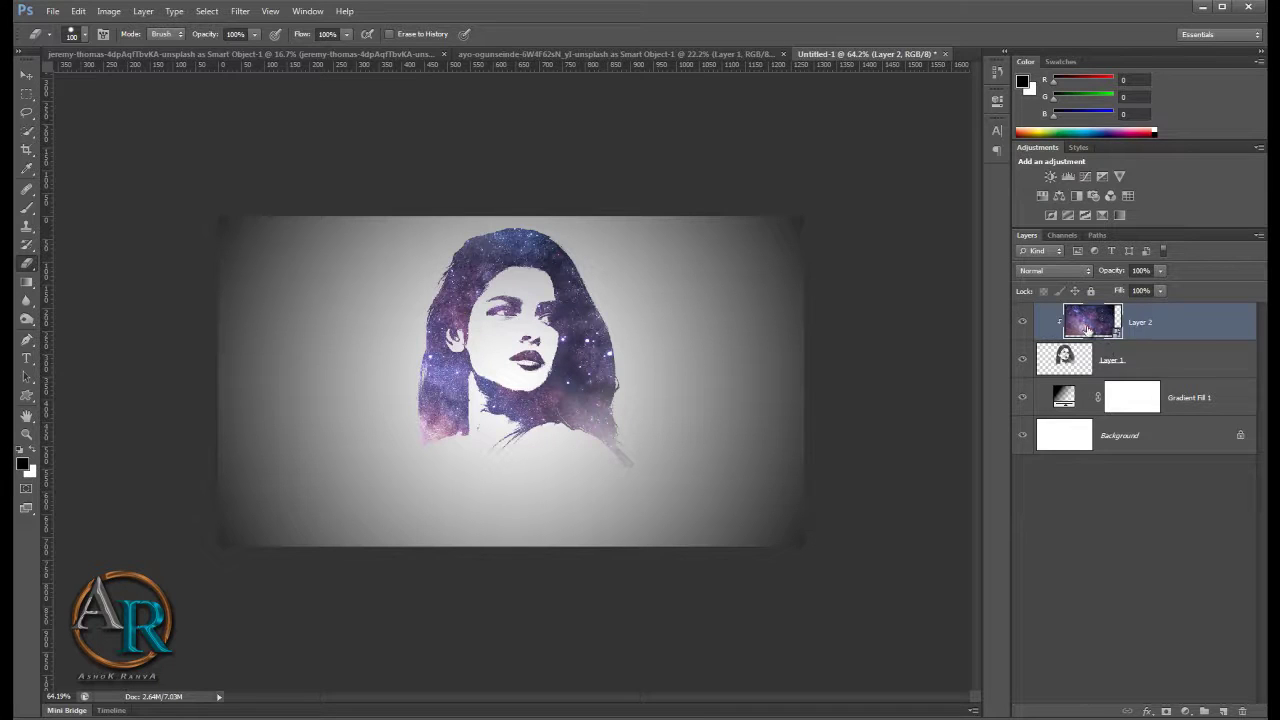
pyautogui.press('v')
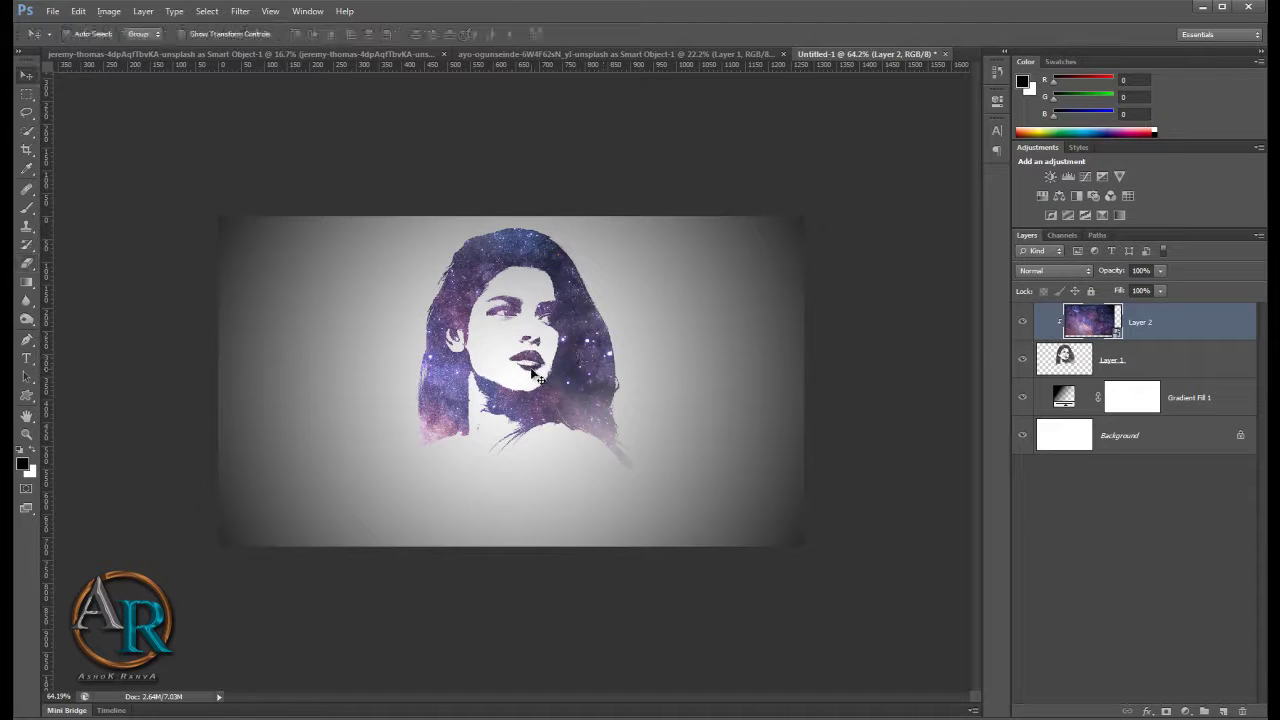
pyautogui.moveTo(562, 380)
pyautogui.mouseDown()
pyautogui.moveTo(554, 342)
pyautogui.moveTo(518, 316)
pyautogui.mouseUp()
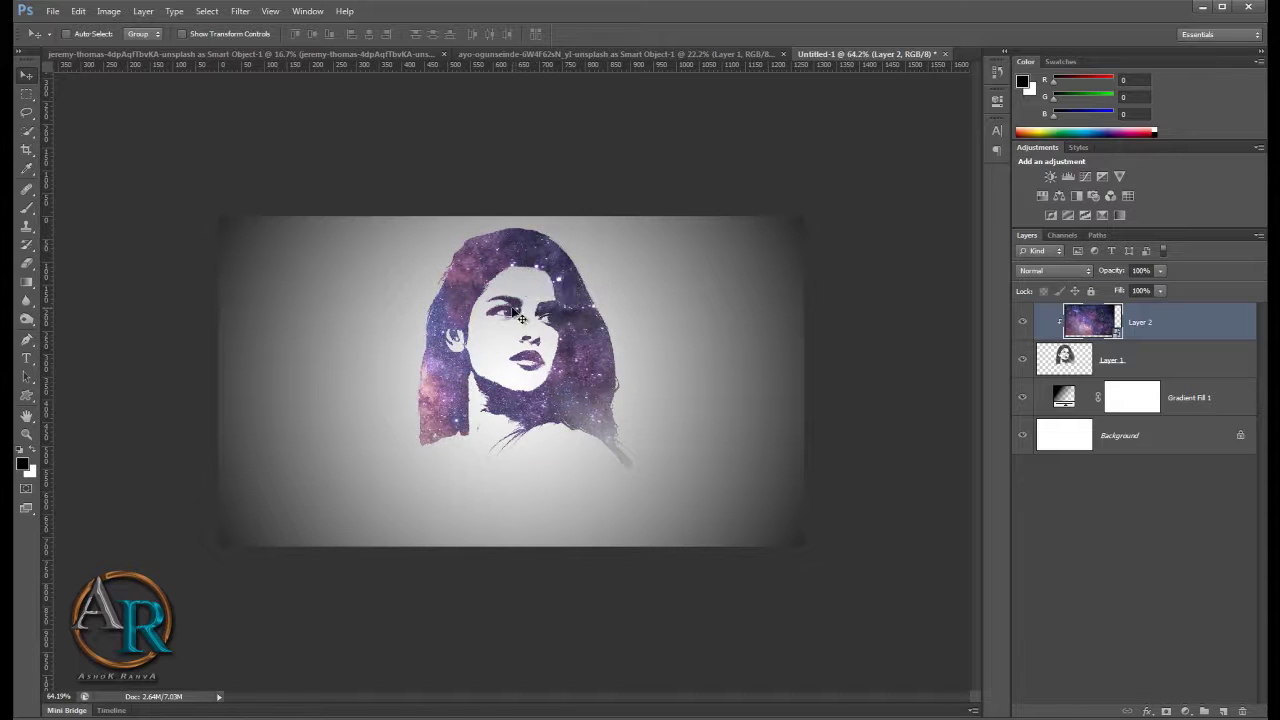
pyautogui.moveTo(576, 350)
pyautogui.mouseDown()
pyautogui.moveTo(556, 328)
pyautogui.moveTo(574, 437)
pyautogui.mouseUp()
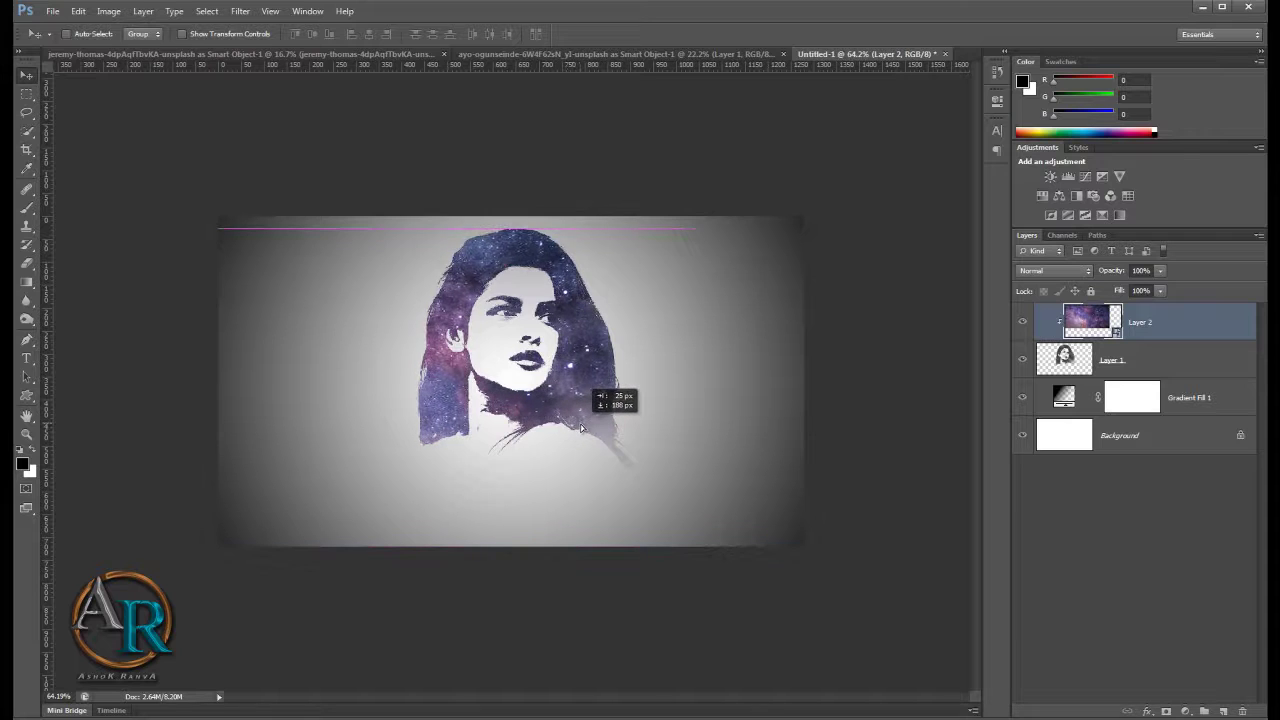
pyautogui.moveTo(573, 437); pyautogui.dragTo(595, 421)
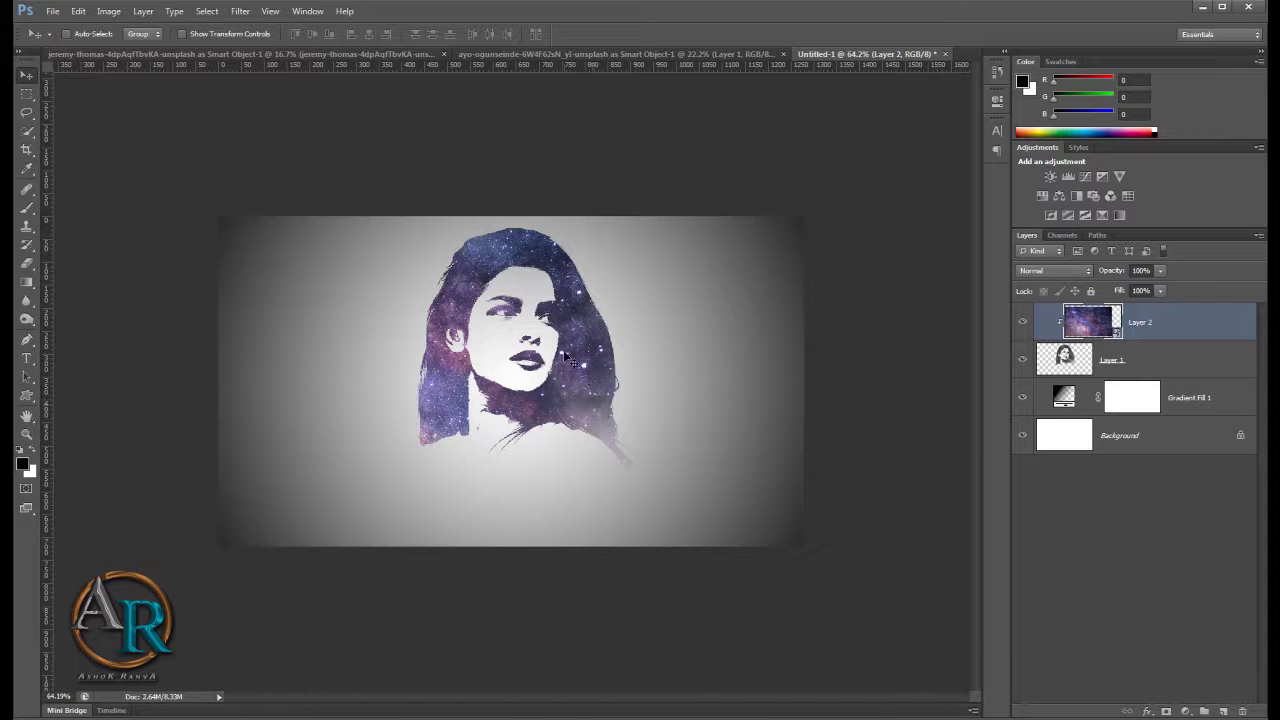
pyautogui.scroll(3, 584, 374)
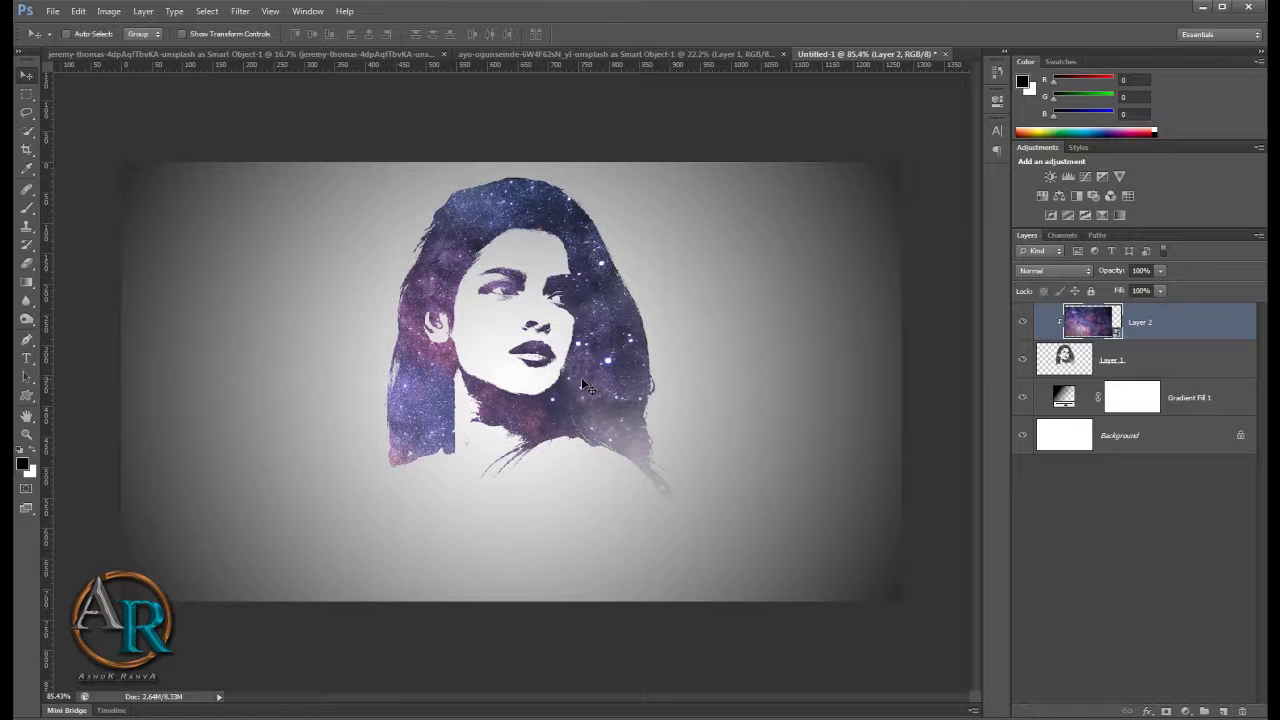
pyautogui.moveTo(591, 365)
pyautogui.mouseDown()
pyautogui.moveTo(597, 355)
pyautogui.moveTo(594, 365)
pyautogui.mouseUp()
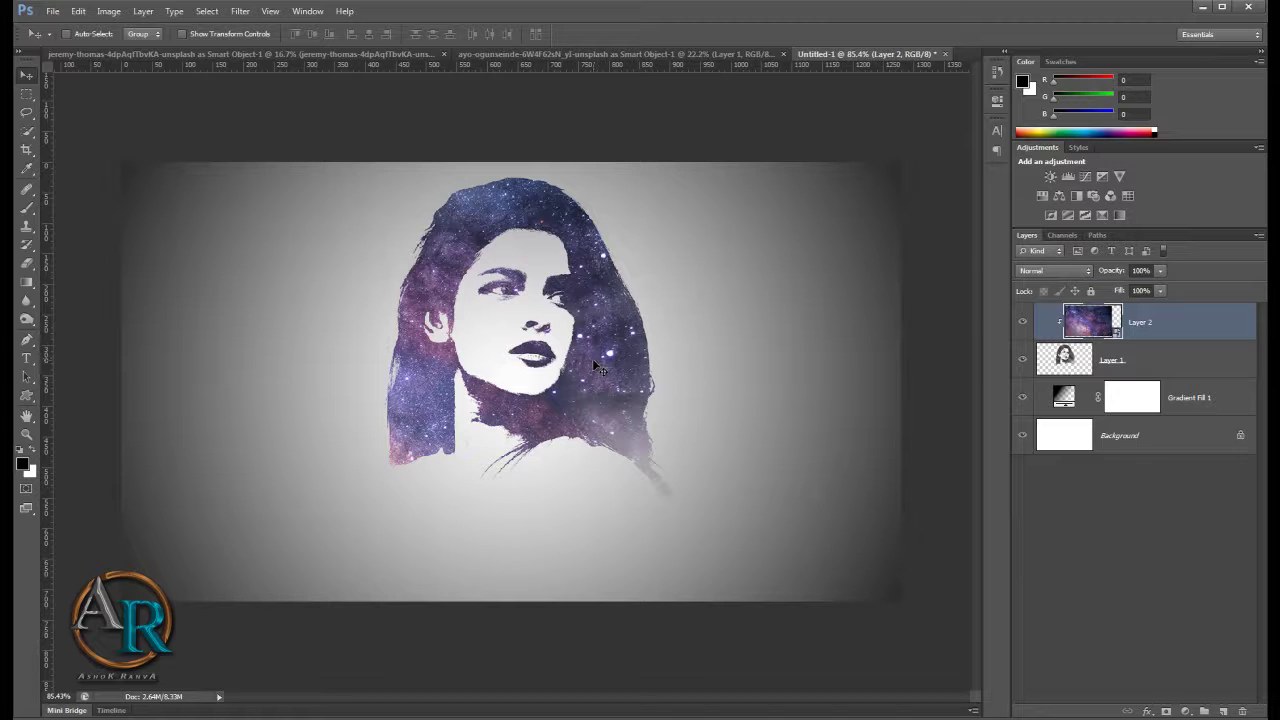
pyautogui.moveTo(577, 448)
pyautogui.mouseDown()
pyautogui.moveTo(660, 316)
pyautogui.moveTo(684, 323)
pyautogui.moveTo(691, 349)
pyautogui.moveTo(677, 357)
pyautogui.mouseUp()
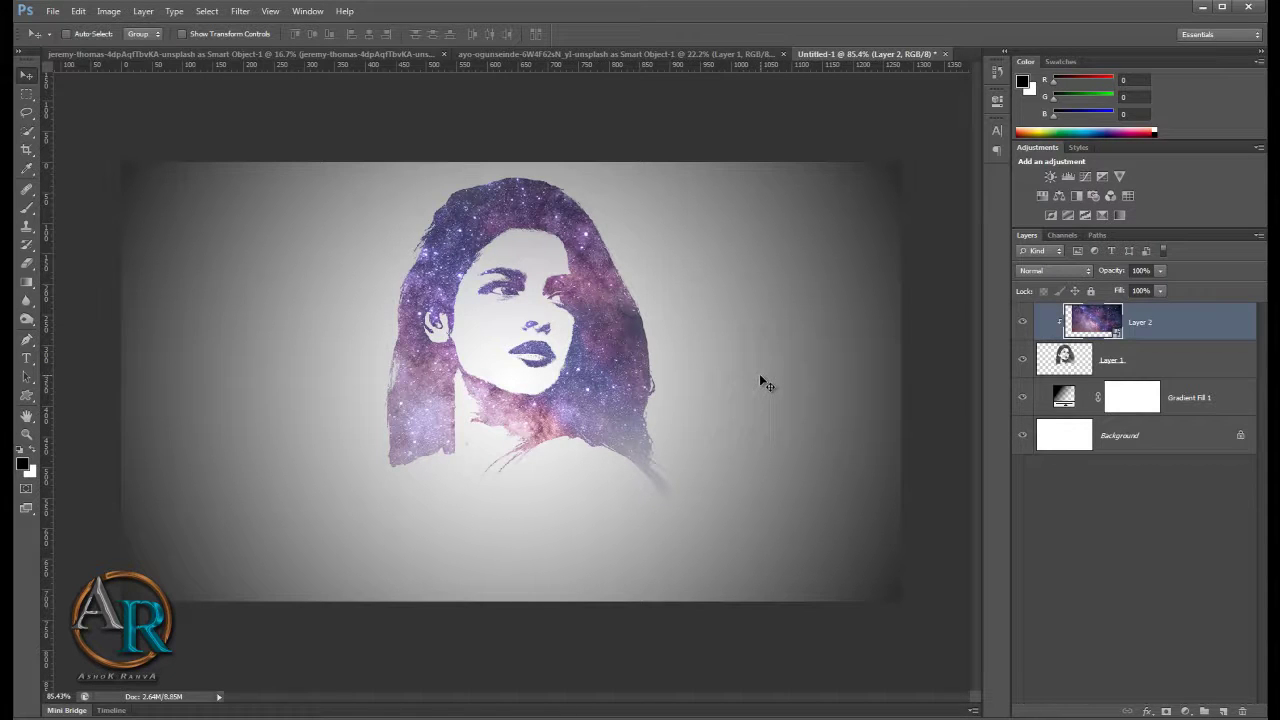
# Step: Raise the Gradient Fill 1 radial scale to 357% to widen the grey vignette
pyautogui.doubleClick(1066, 405)
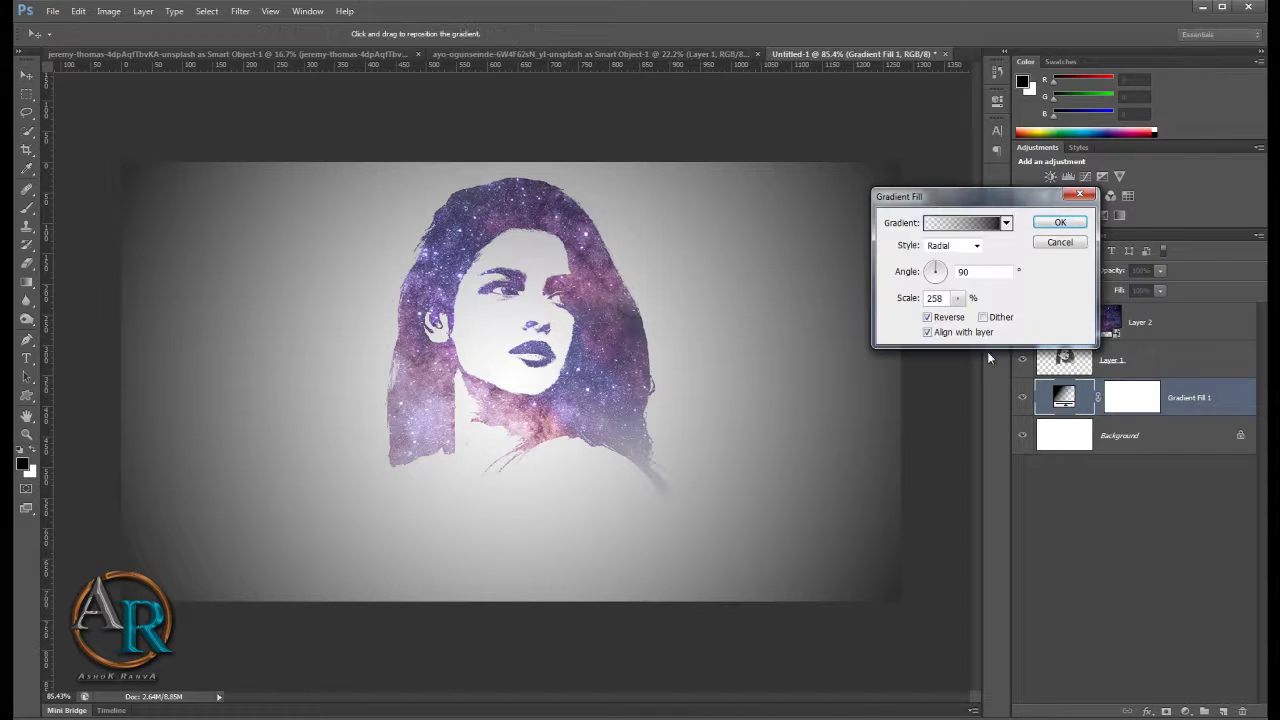
pyautogui.click(957, 298)
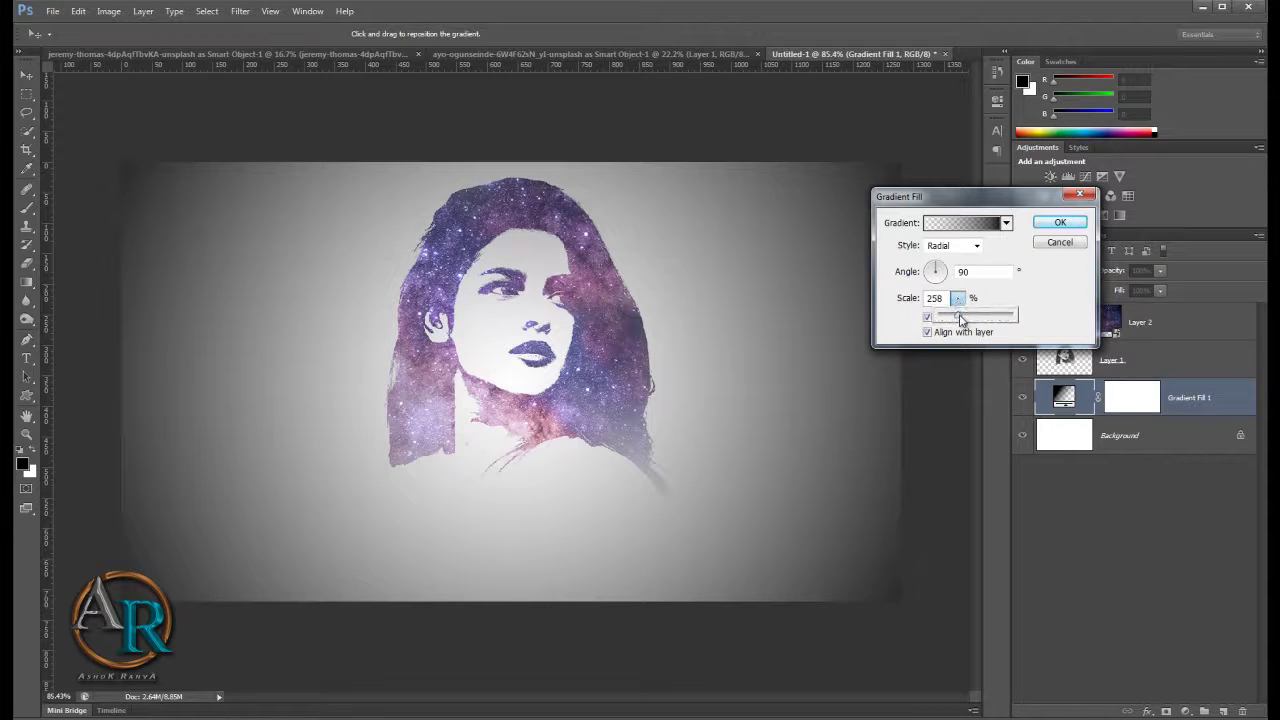
pyautogui.moveTo(960, 319); pyautogui.dragTo(963, 320)
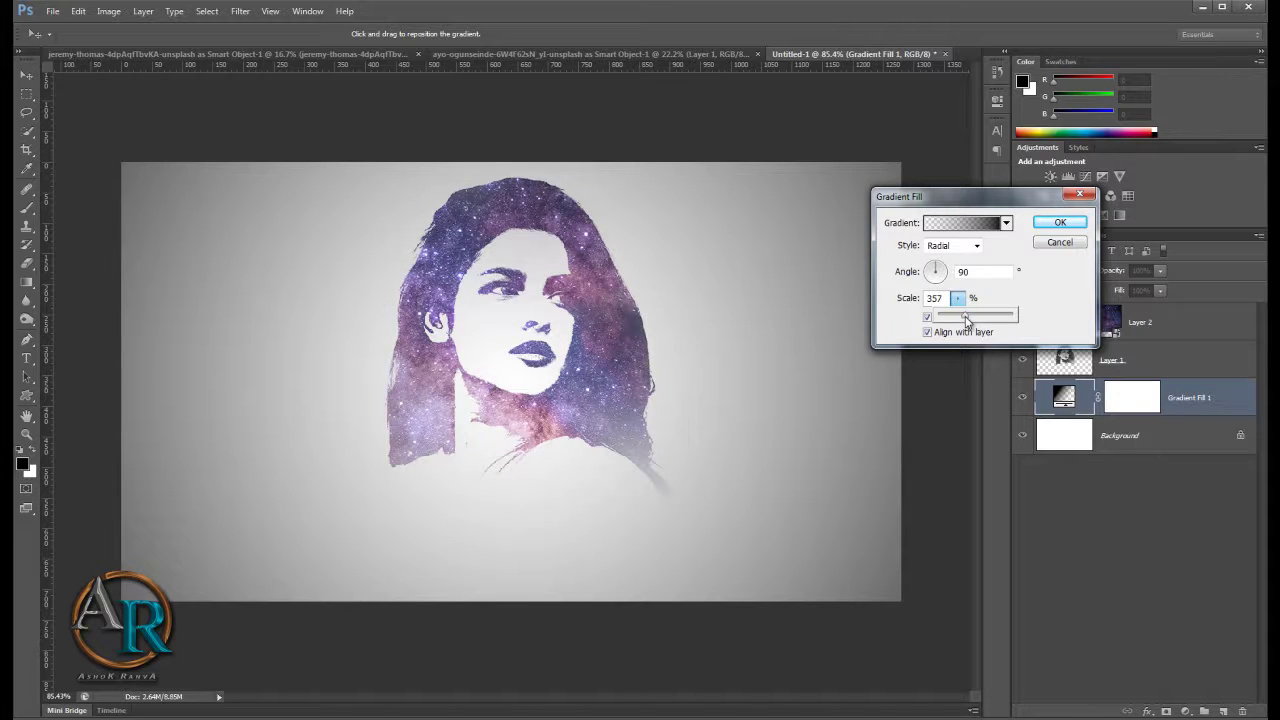
pyautogui.click(1052, 224)
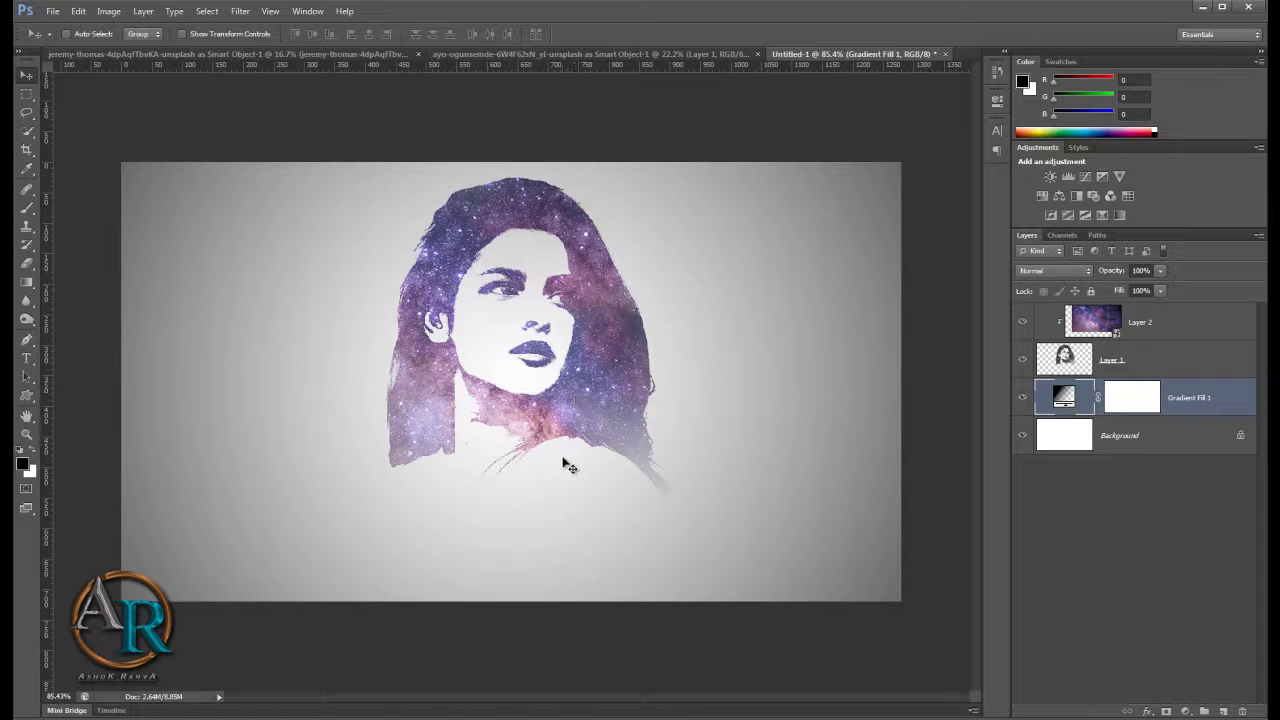
pyautogui.click(1141, 364)
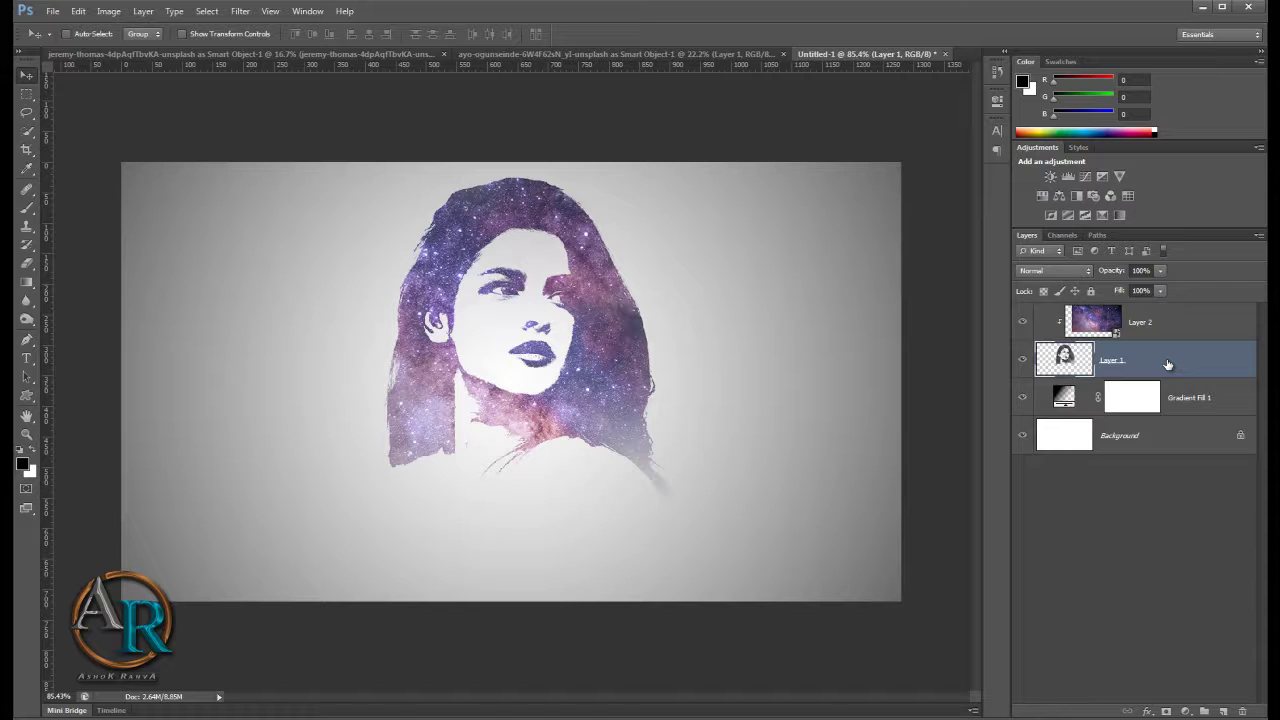
# Step: Add an Inner Bevel, Smooth Bevel & Emboss with 0 px size to portrait Layer 1
pyautogui.doubleClick(1167, 364)
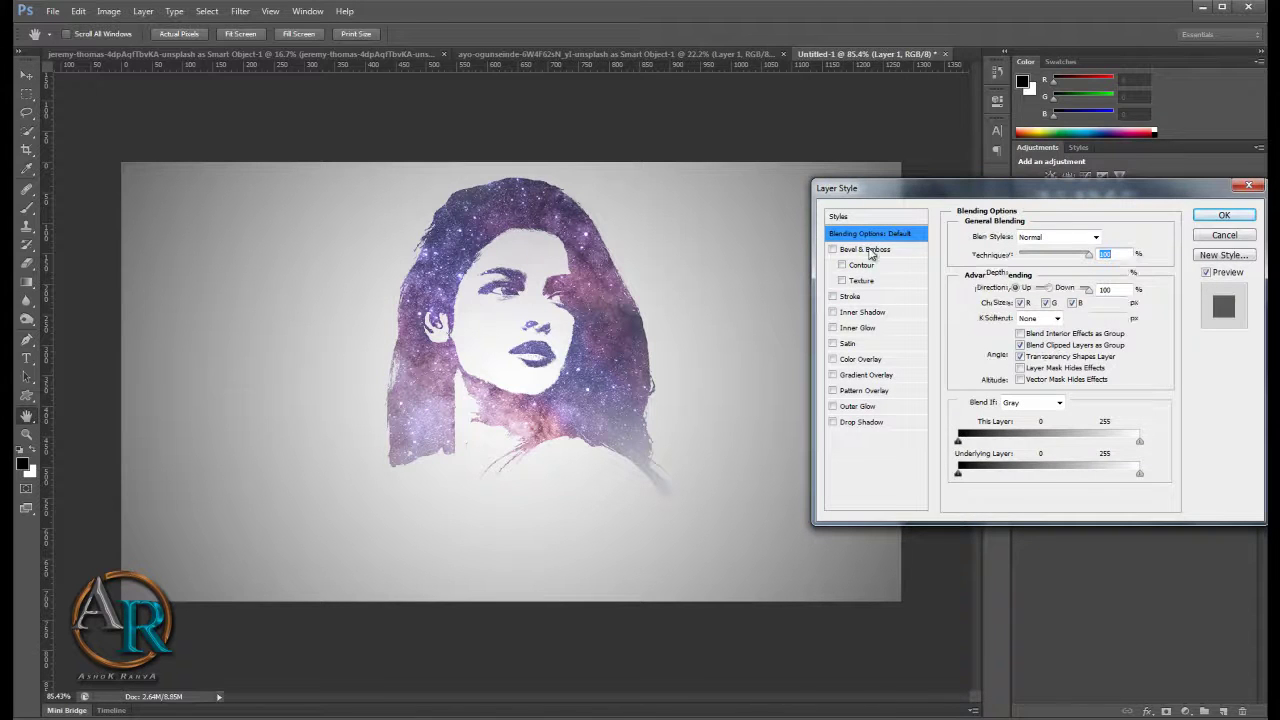
pyautogui.click(866, 249)
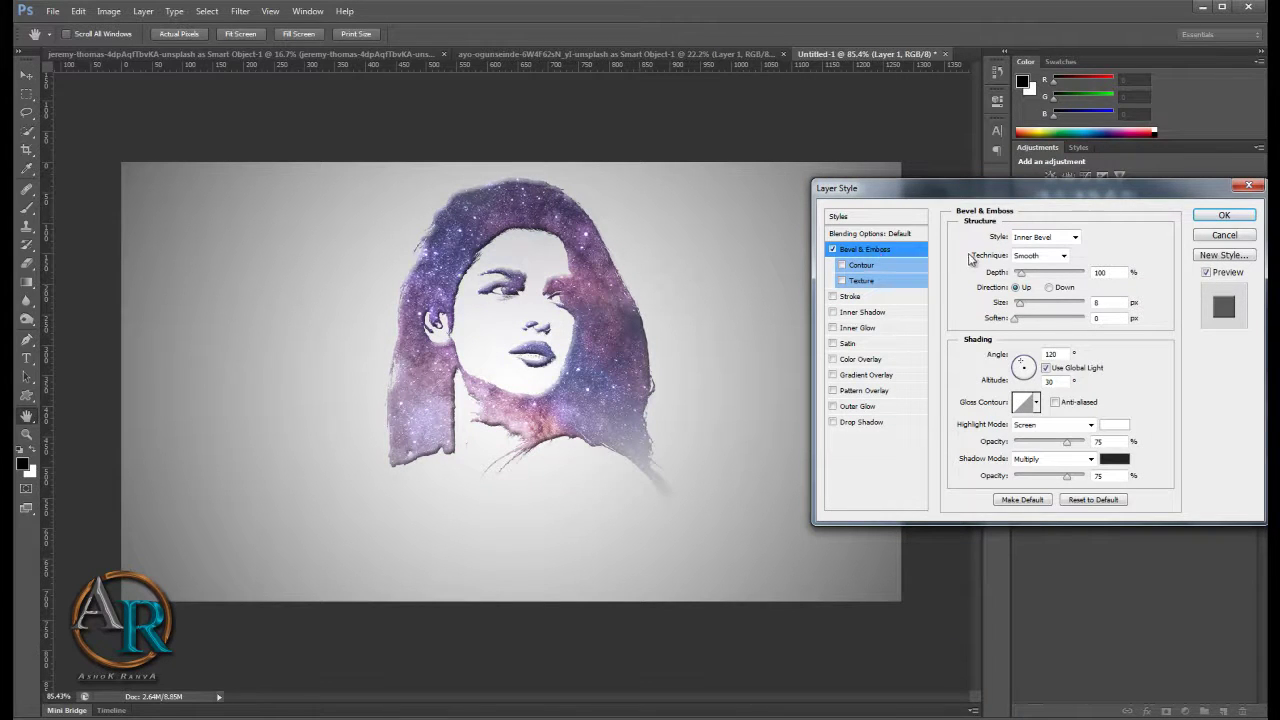
pyautogui.moveTo(1019, 304)
pyautogui.mouseDown()
pyautogui.moveTo(999, 304)
pyautogui.moveTo(1080, 274)
pyautogui.moveTo(1062, 277)
pyautogui.moveTo(1082, 287)
pyautogui.mouseUp()
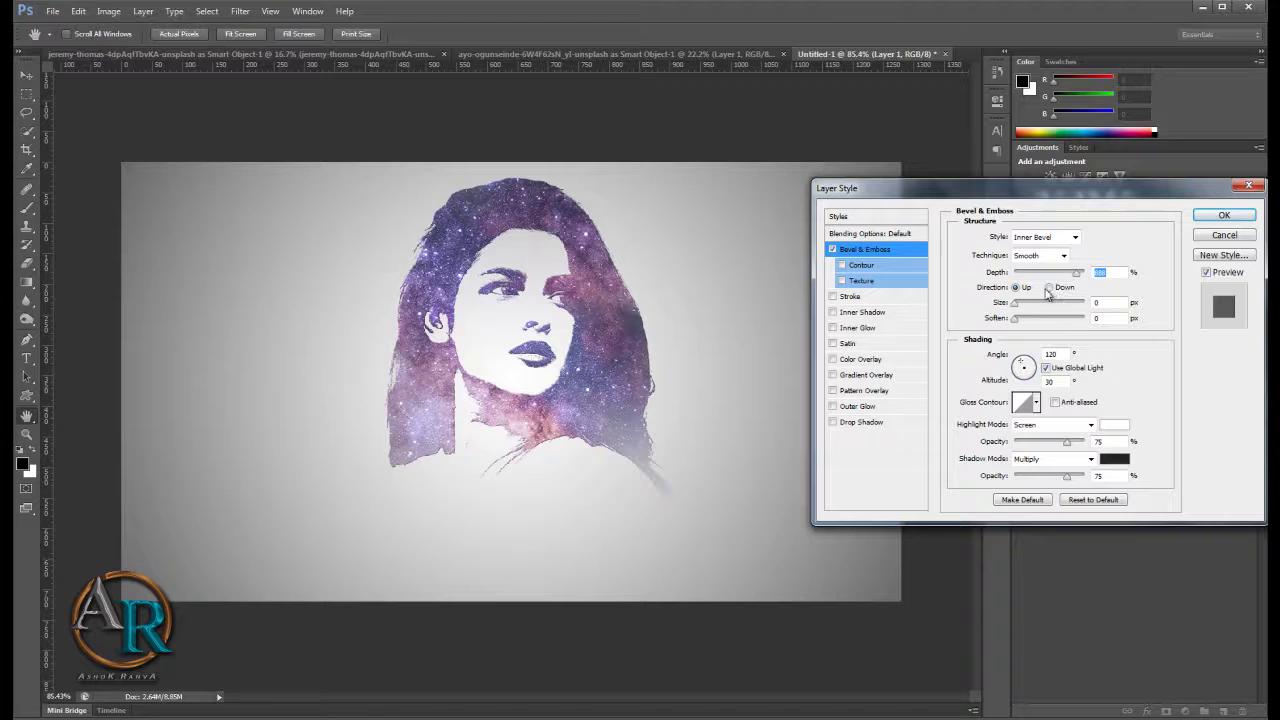
pyautogui.click(1222, 216)
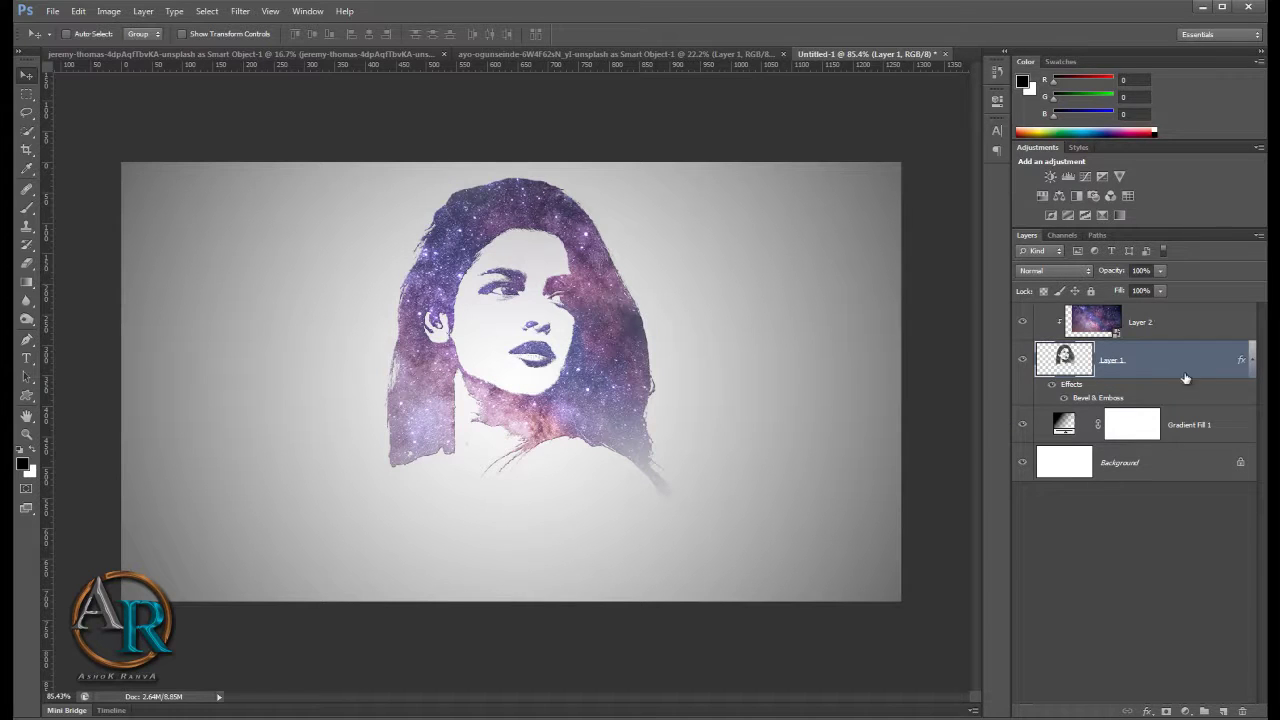
# Step: Add 18 pt Times New Roman Bold text 'The Queen' and centre it below the portrait
pyautogui.click(1192, 460)
pyautogui.press('t')
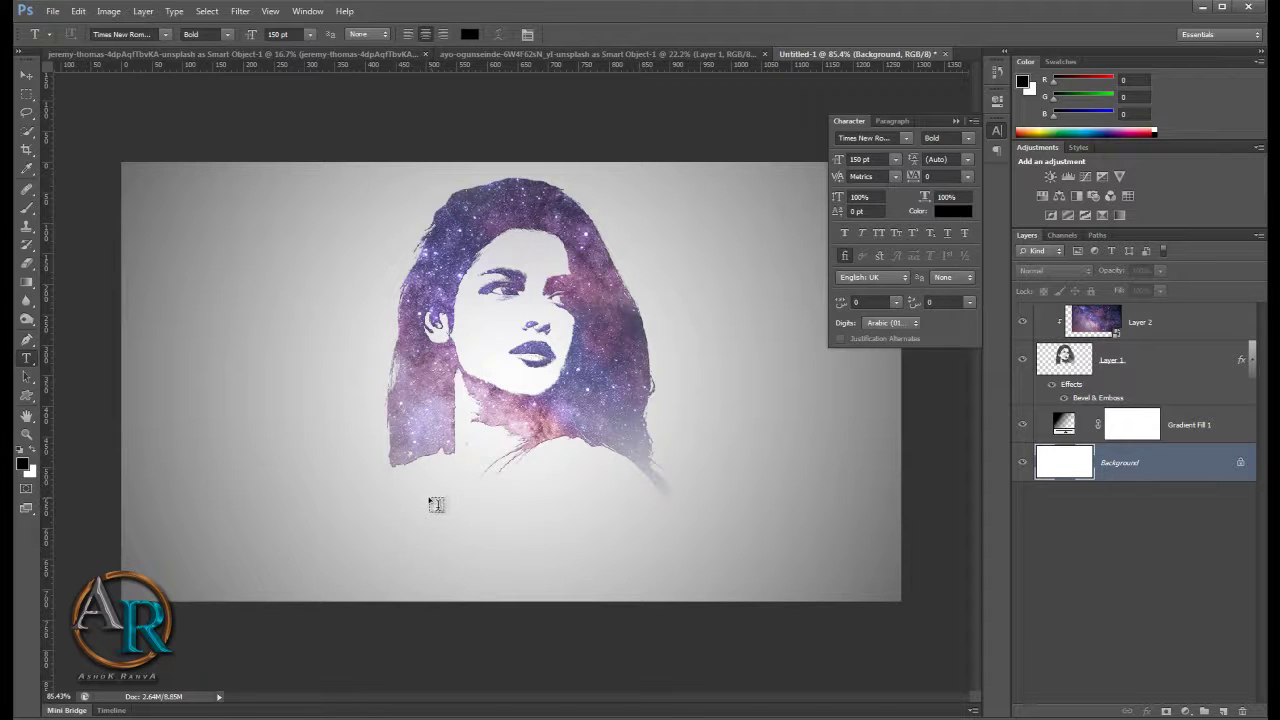
pyautogui.click(430, 498)
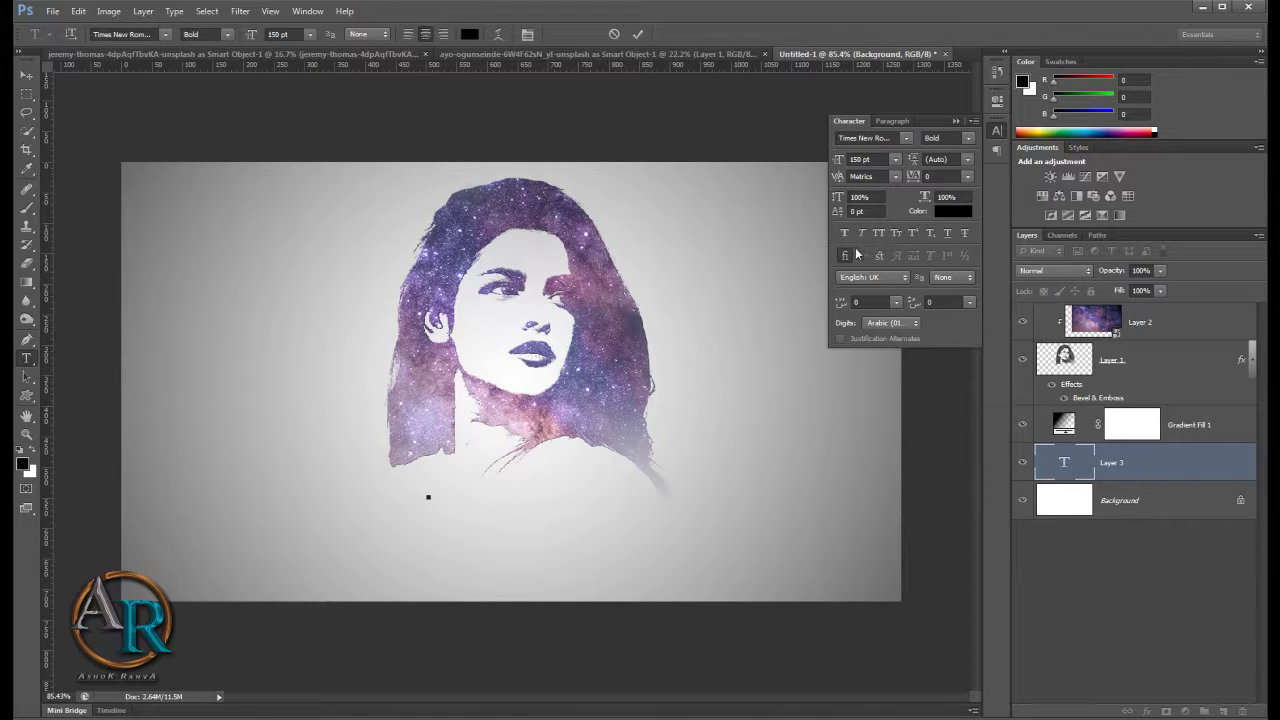
pyautogui.click(894, 160)
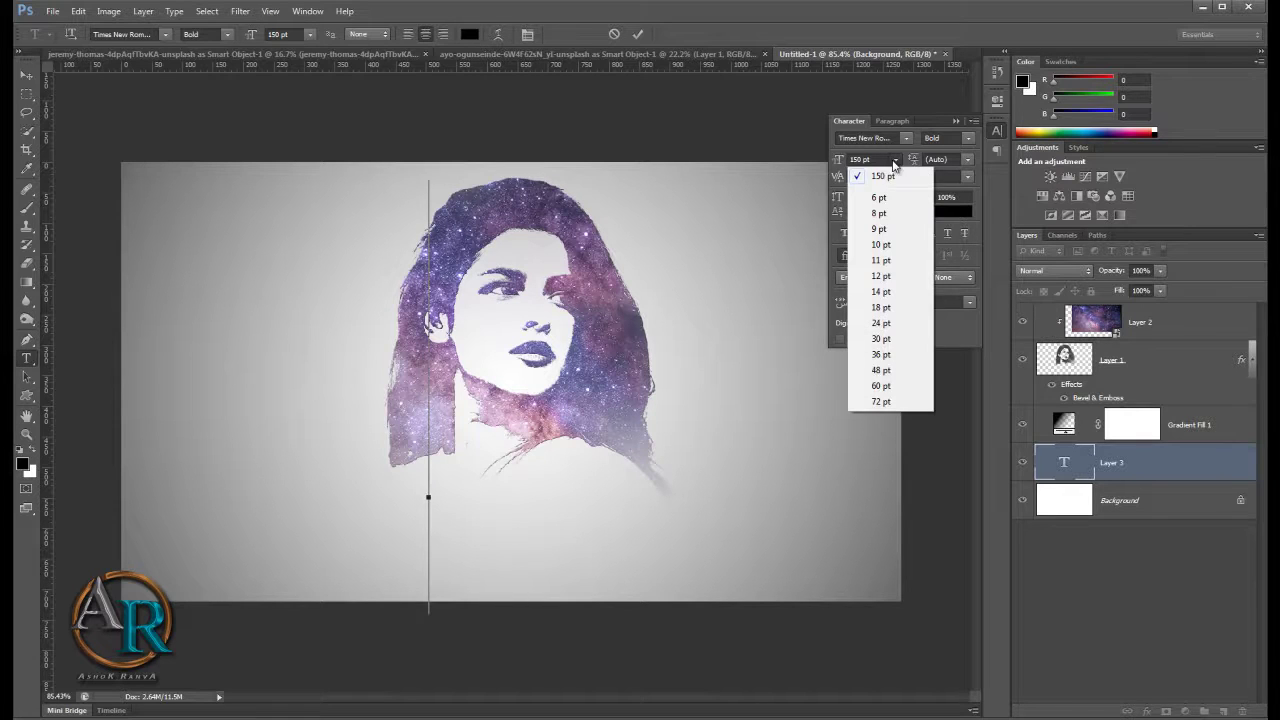
pyautogui.click(881, 308)
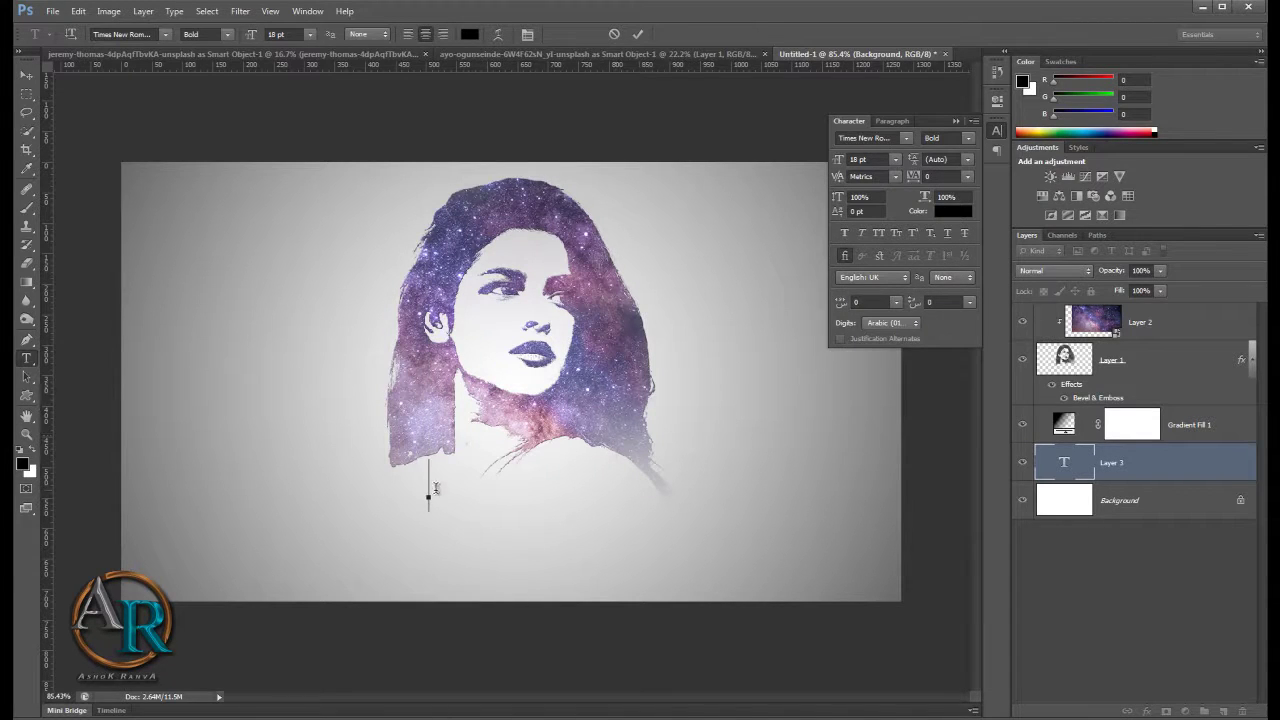
pyautogui.write('T')
pyautogui.write('he')
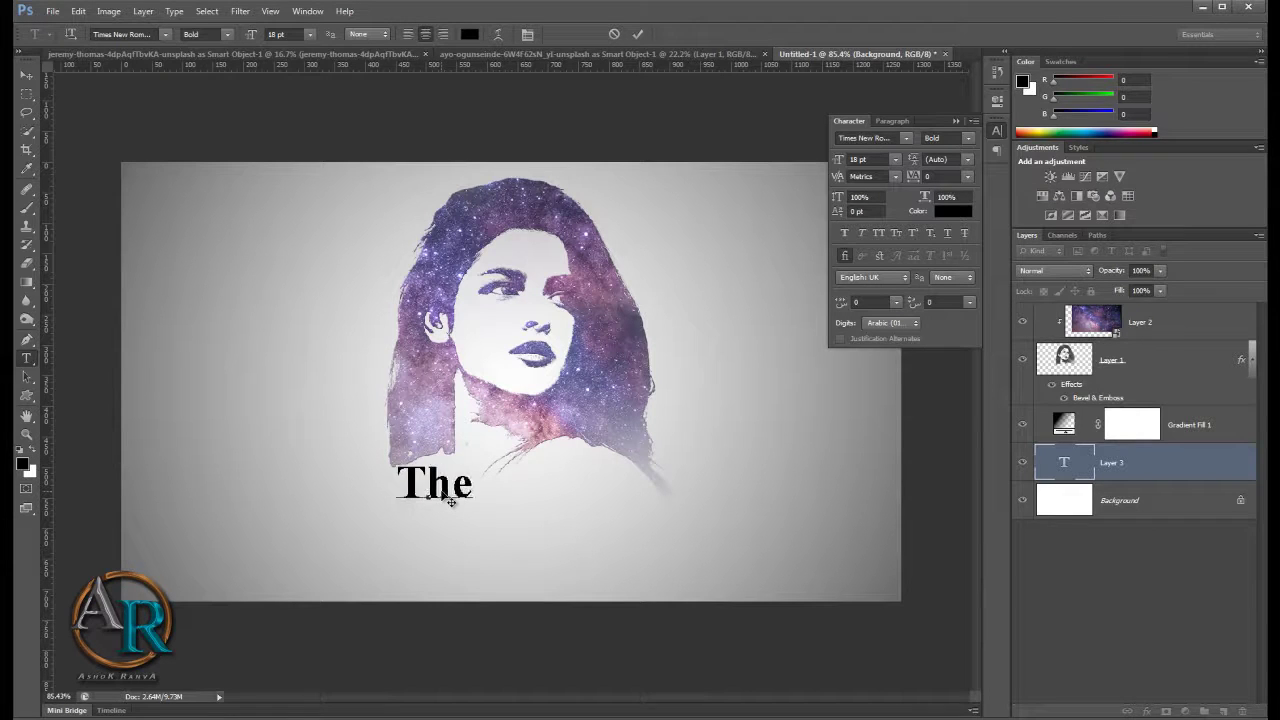
pyautogui.write(' Qu')
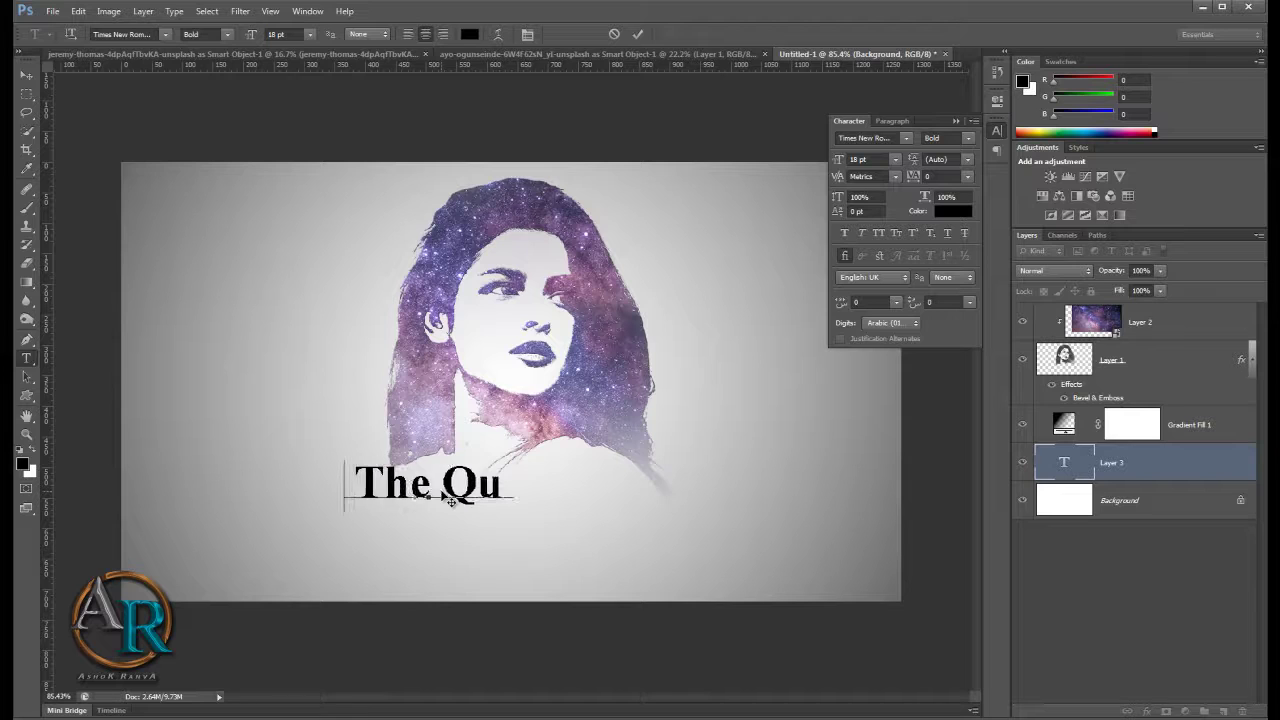
pyautogui.write('een')
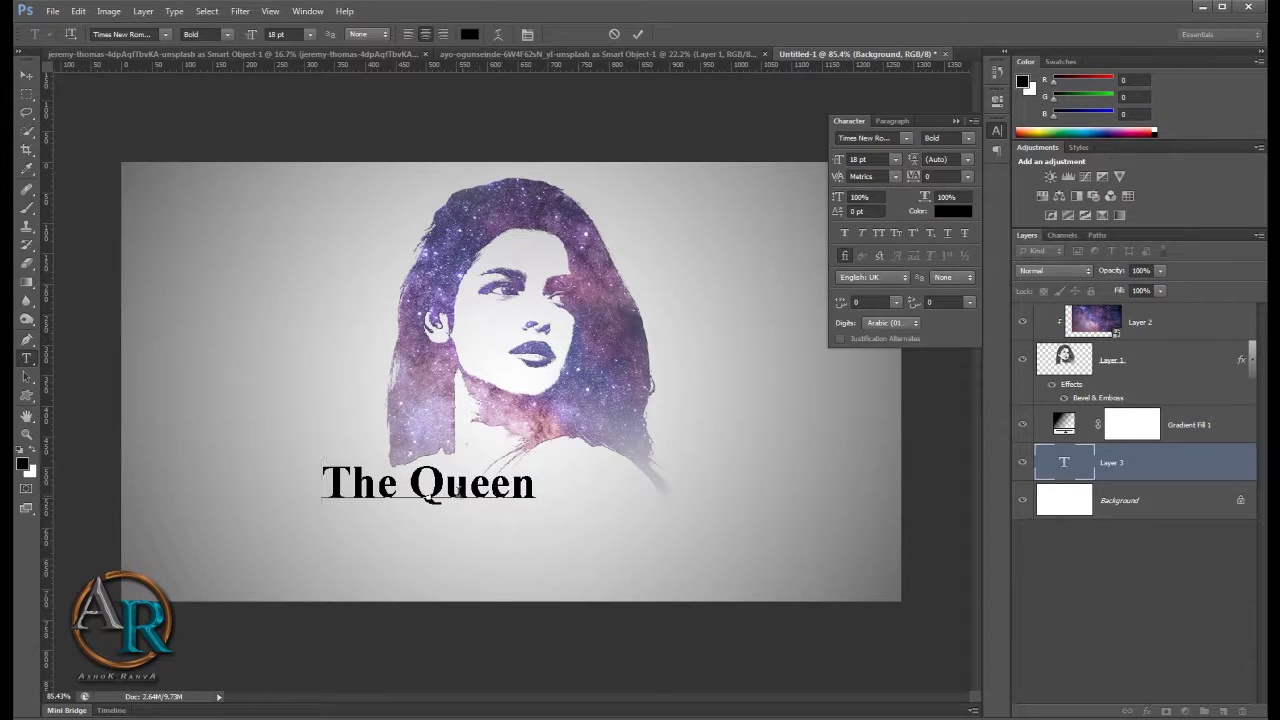
pyautogui.moveTo(449, 500); pyautogui.dragTo(519, 533)
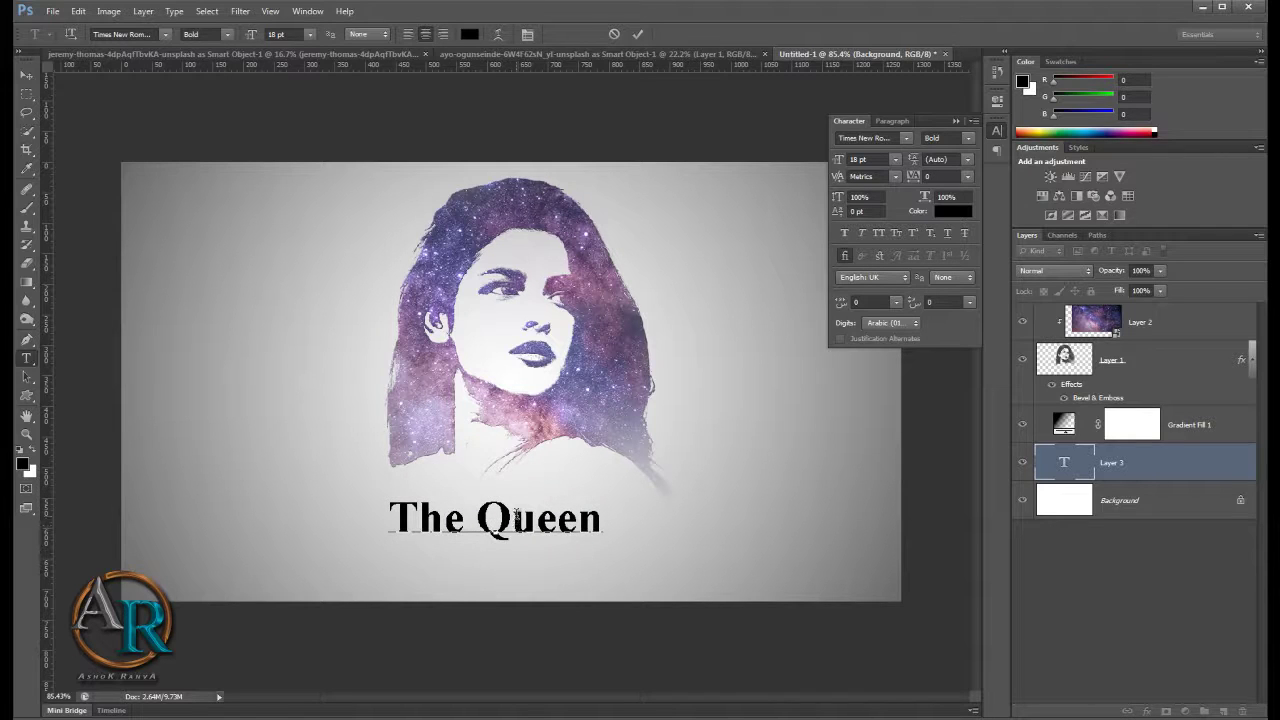
# Step: Duplicate the galaxy Layer 2 as 'Layer 2 copy'
pyautogui.click(1179, 325)
pyautogui.rightClick(1120, 320)
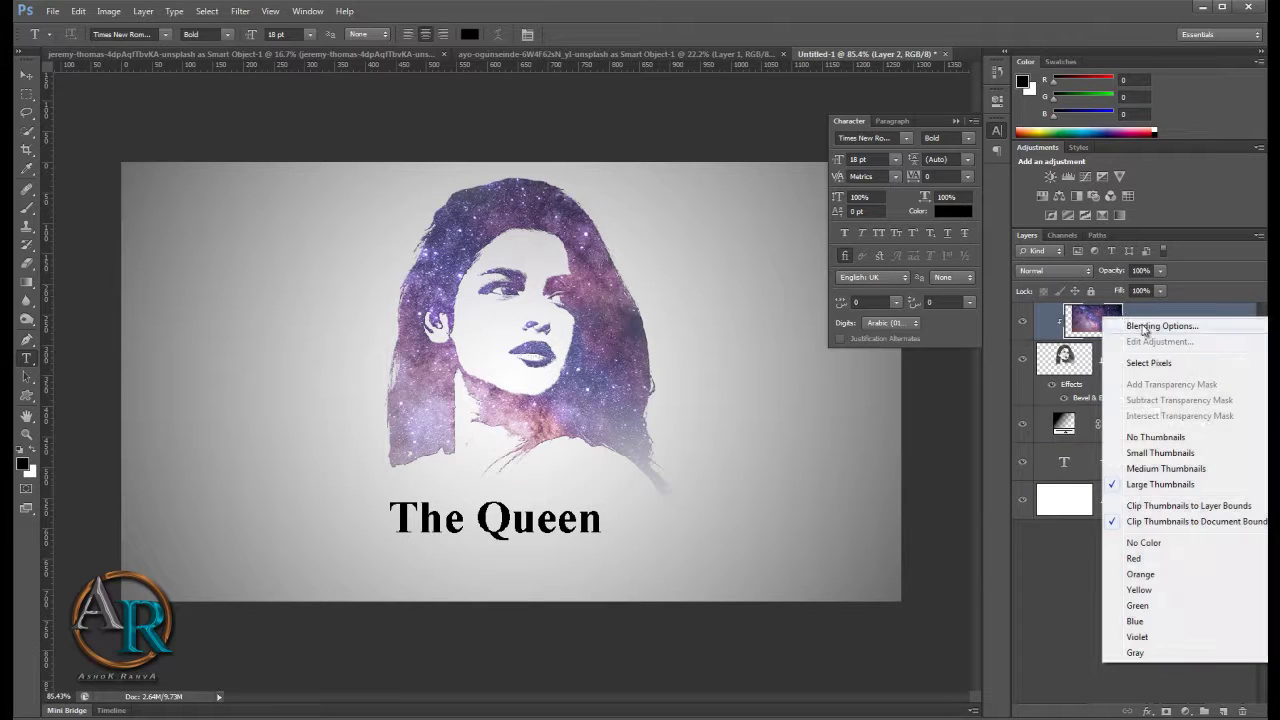
pyautogui.click(1094, 328)
pyautogui.rightClick(1178, 320)
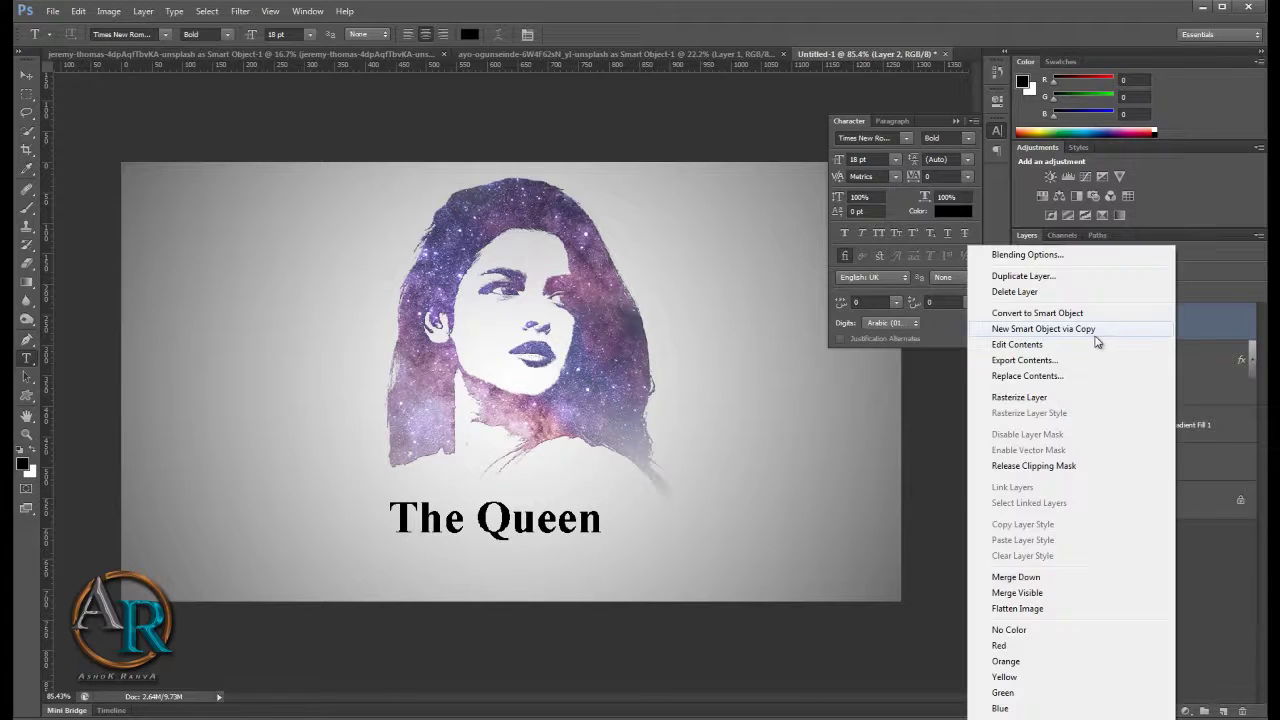
pyautogui.click(1035, 276)
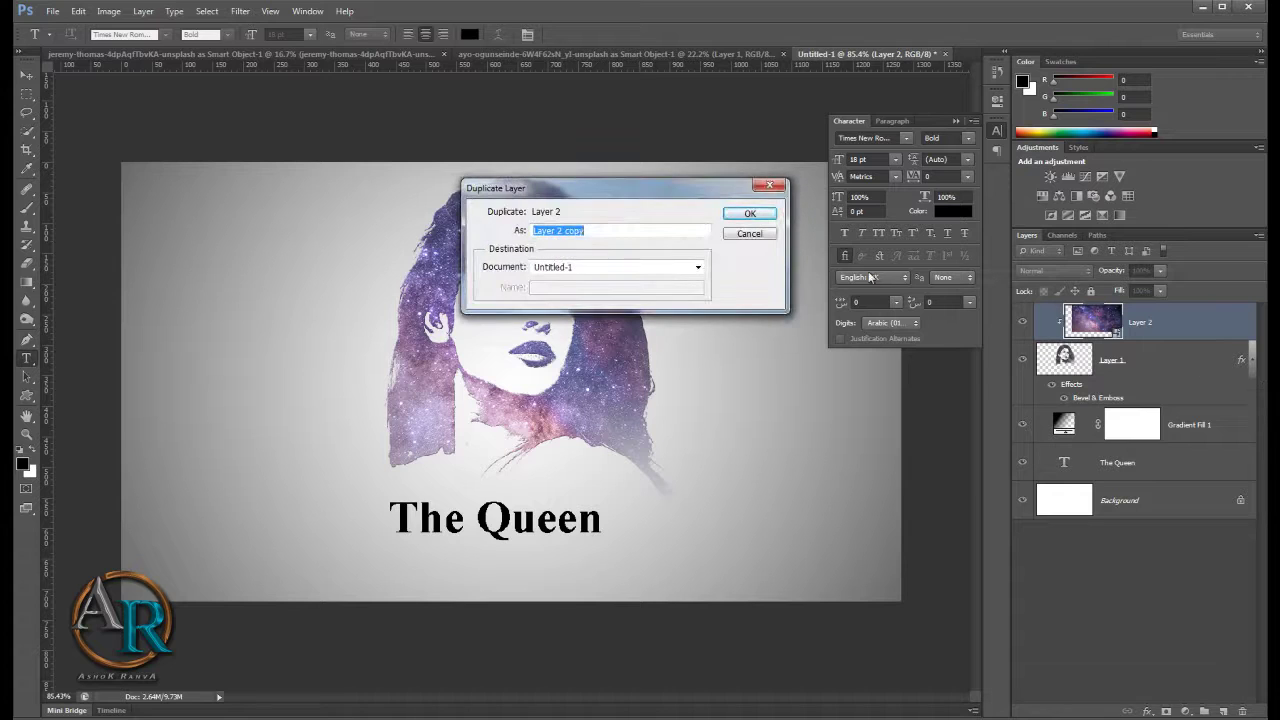
pyautogui.click(750, 213)
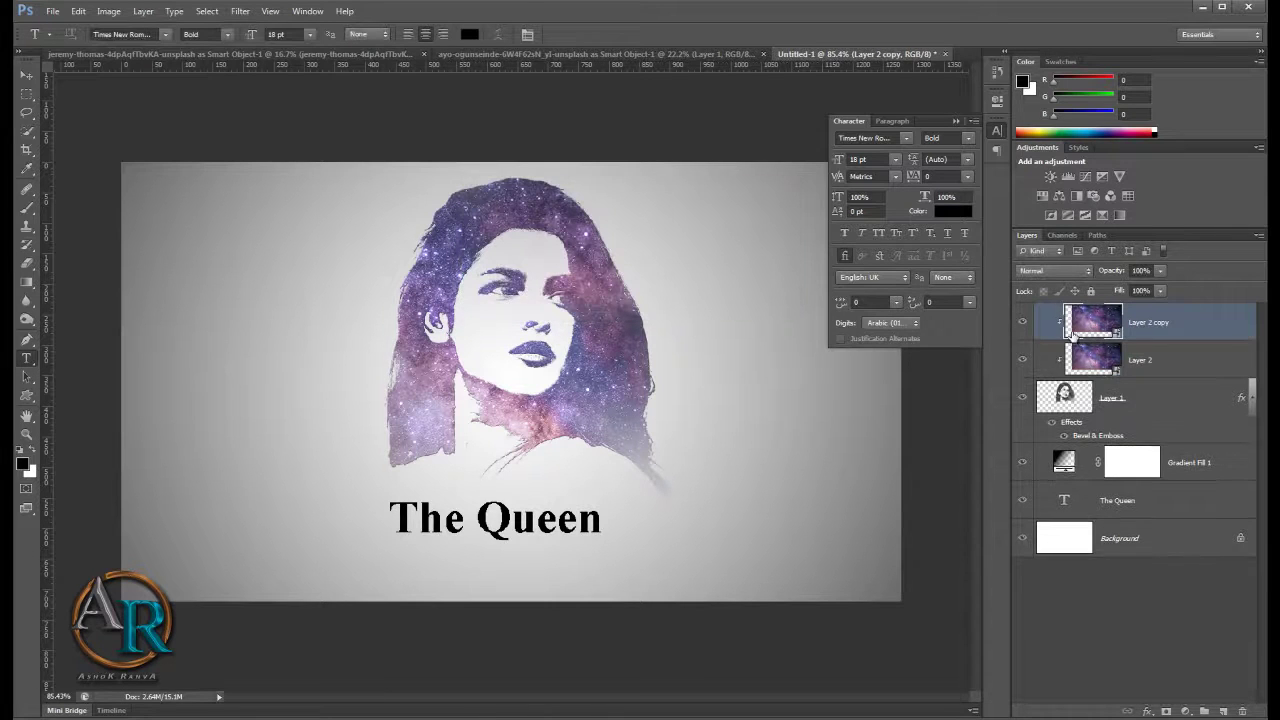
# Step: Unclip the galaxy copy, move it above The Queen text layer and clip it there
pyautogui.rightClick(1162, 324)
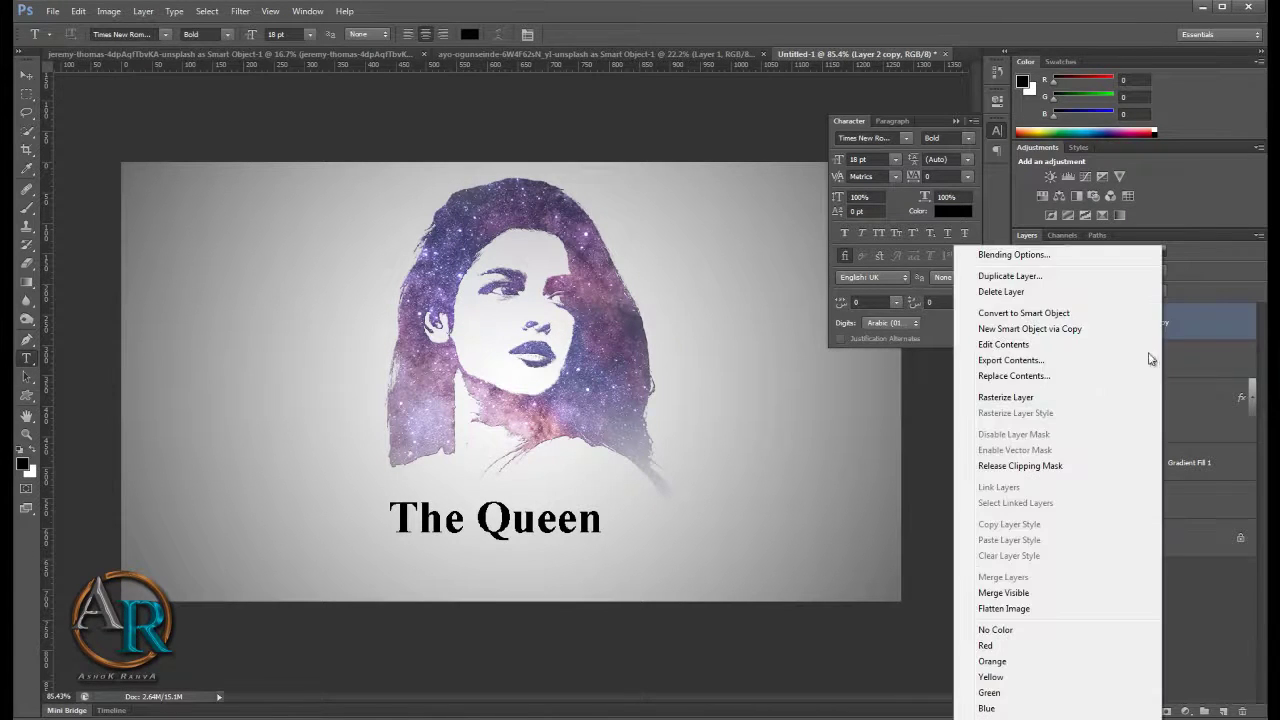
pyautogui.click(1020, 465)
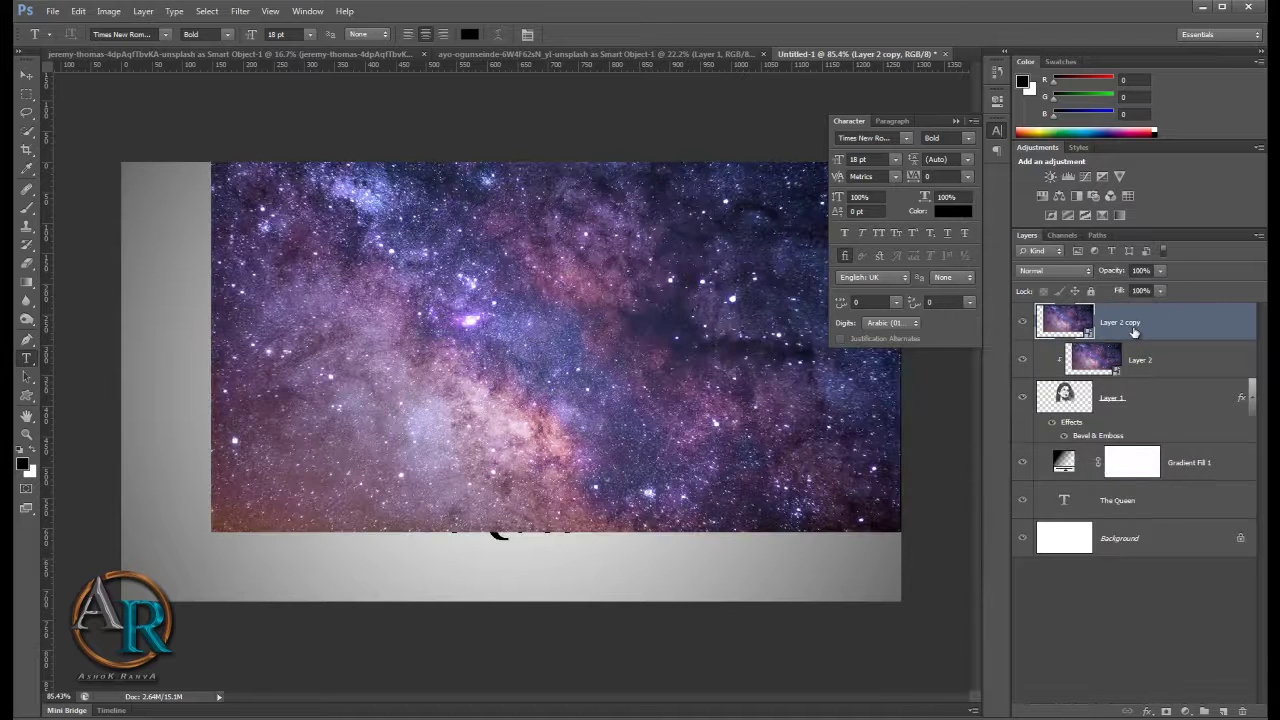
pyautogui.moveTo(1140, 331); pyautogui.dragTo(1160, 485)
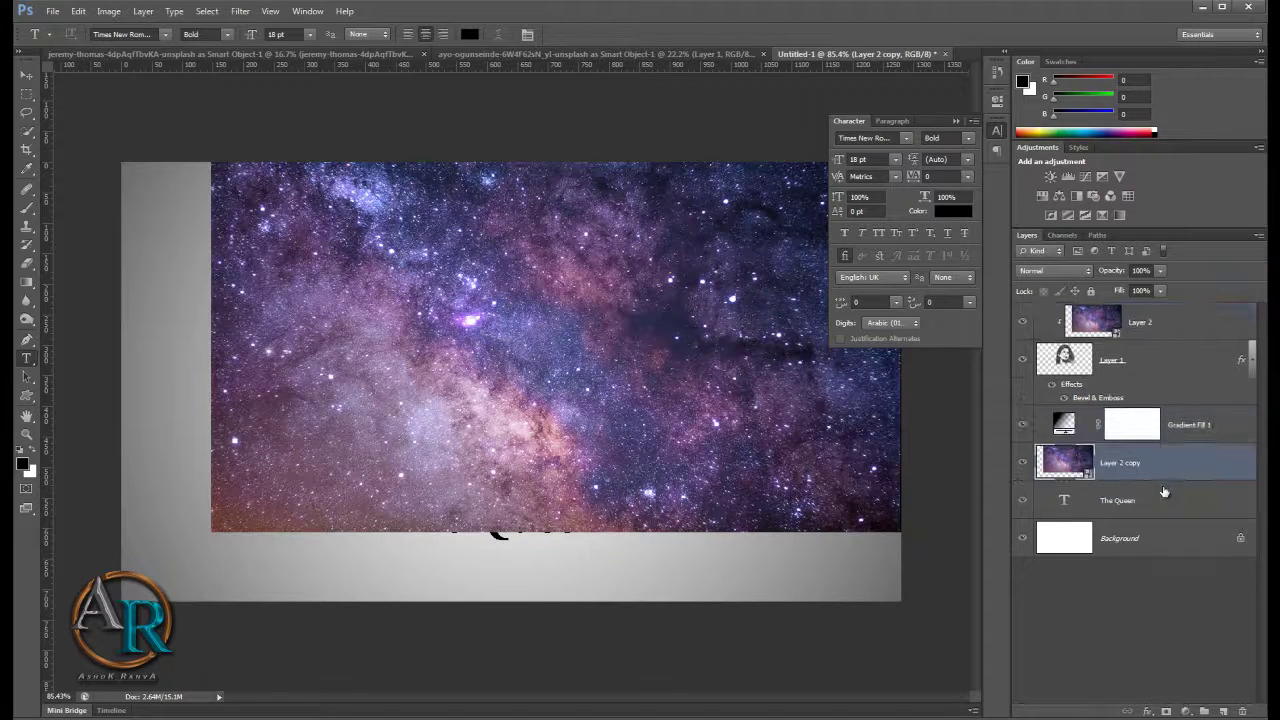
pyautogui.rightClick(1128, 463)
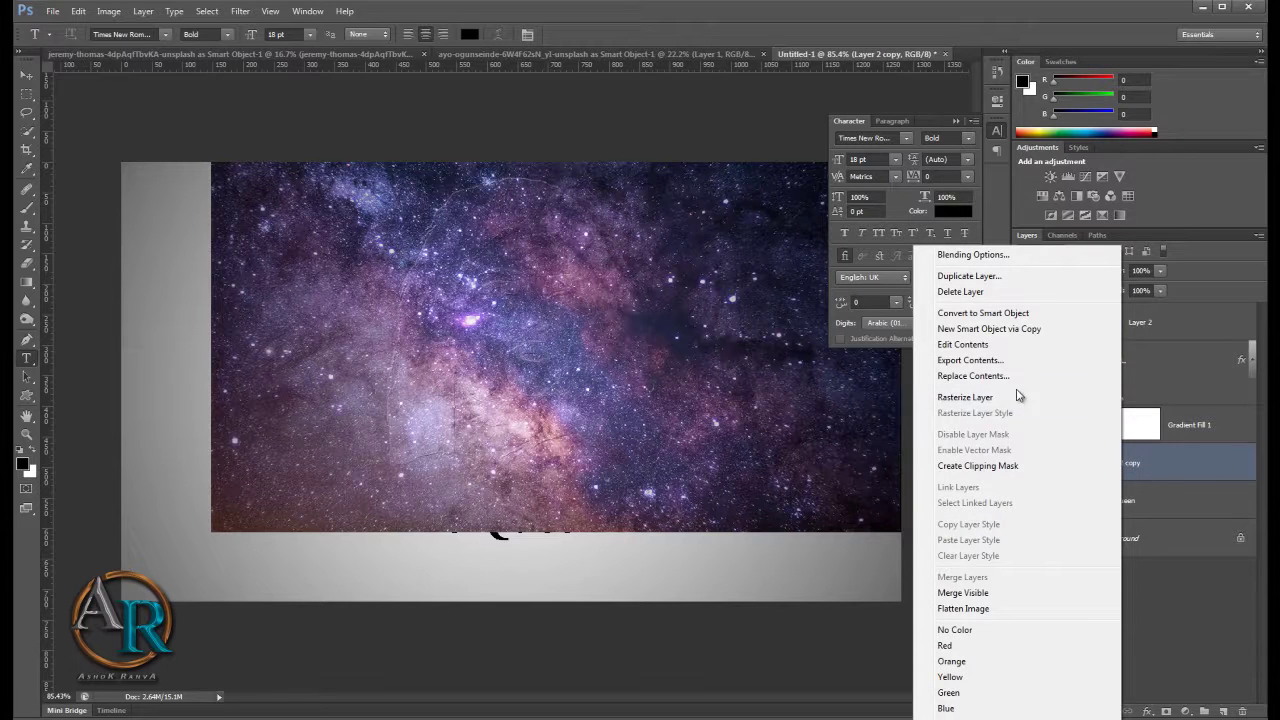
pyautogui.click(978, 466)
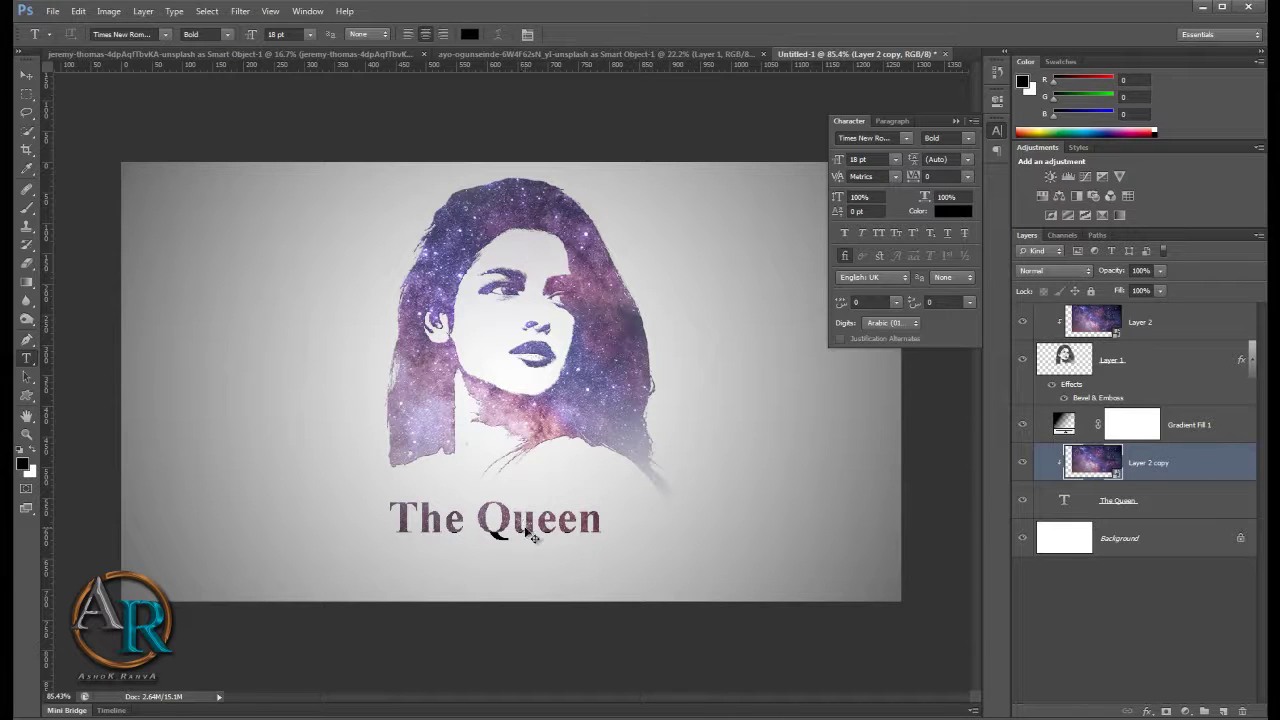
# Step: Shift the galaxy texture so stars fill the title letters
pyautogui.press('v')
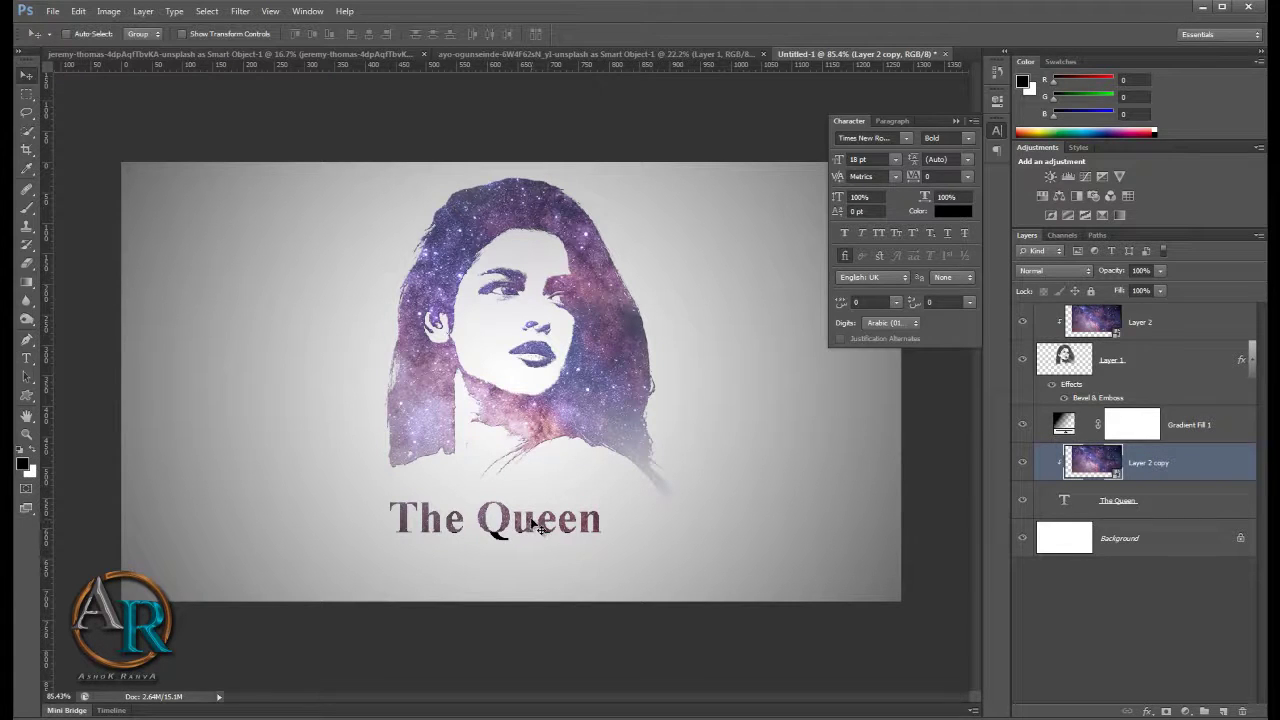
pyautogui.moveTo(538, 527)
pyautogui.mouseDown()
pyautogui.moveTo(456, 598)
pyautogui.moveTo(516, 558)
pyautogui.moveTo(488, 567)
pyautogui.mouseUp()
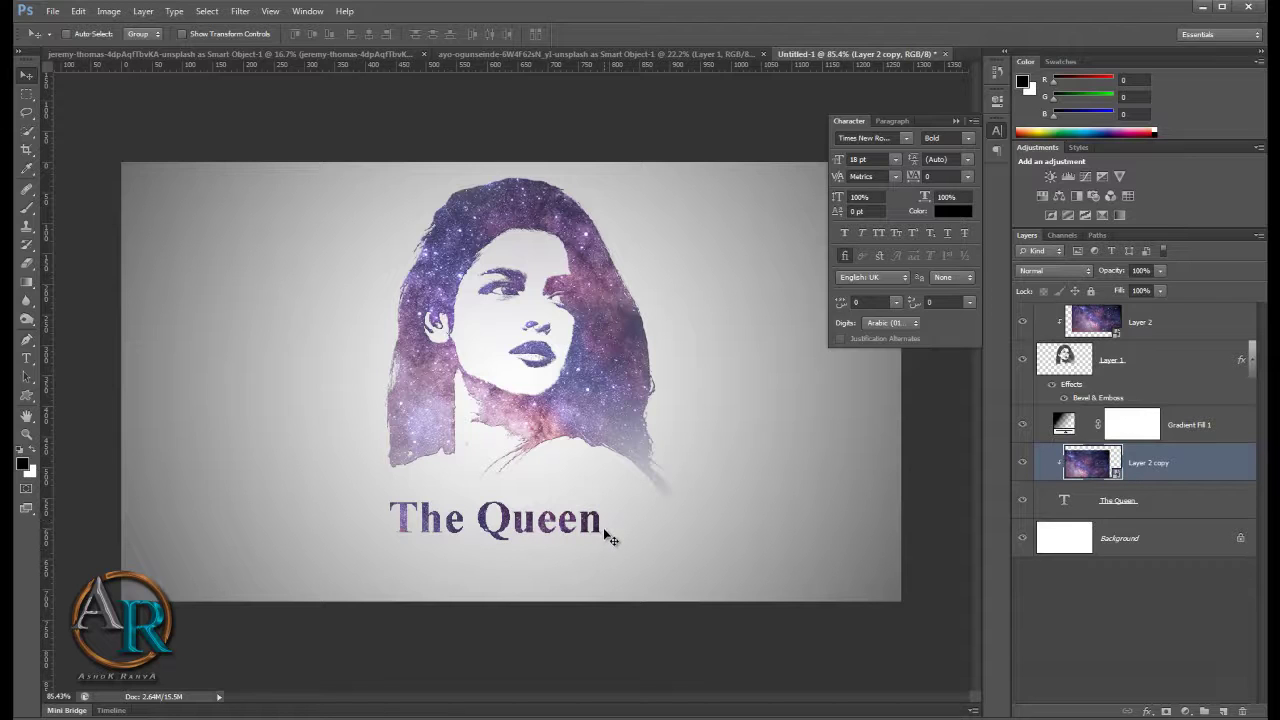
pyautogui.moveTo(603, 533)
pyautogui.mouseDown()
pyautogui.moveTo(603, 550)
pyautogui.moveTo(652, 526)
pyautogui.moveTo(634, 531)
pyautogui.mouseUp()
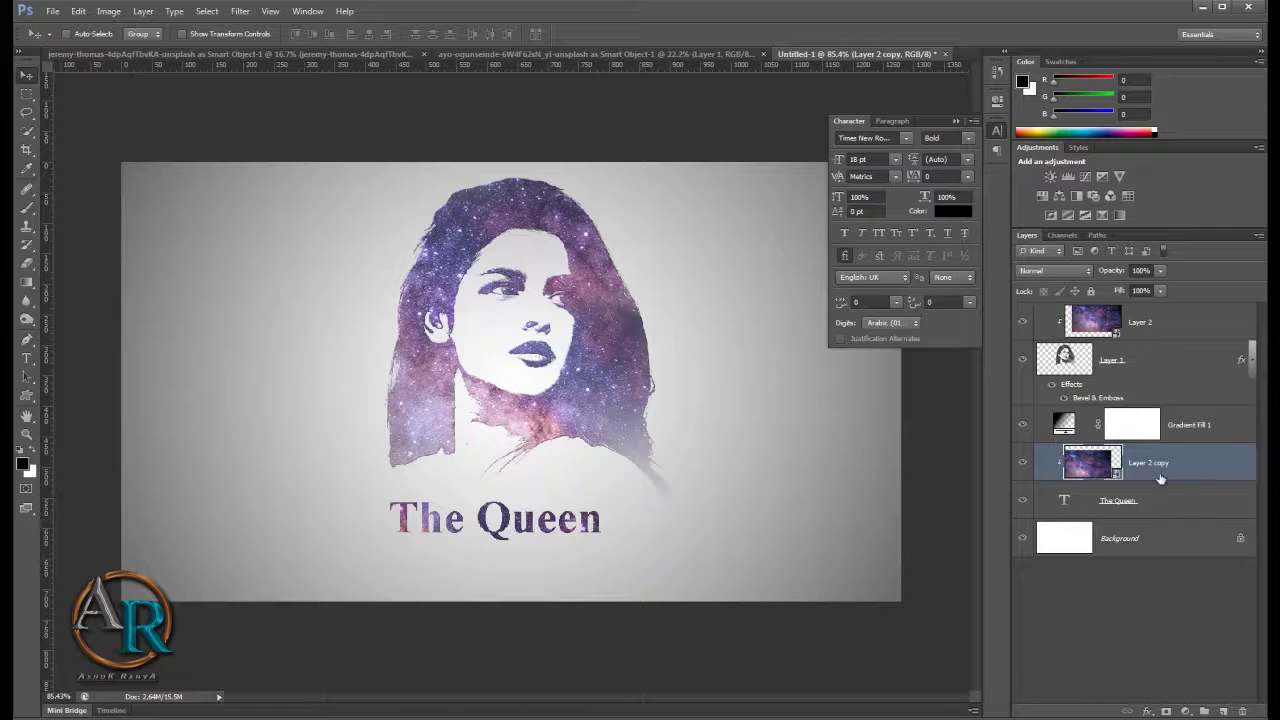
# Step: Copy Layer 1's Bevel & Emboss effect onto The Queen text layer
pyautogui.click(1242, 361)
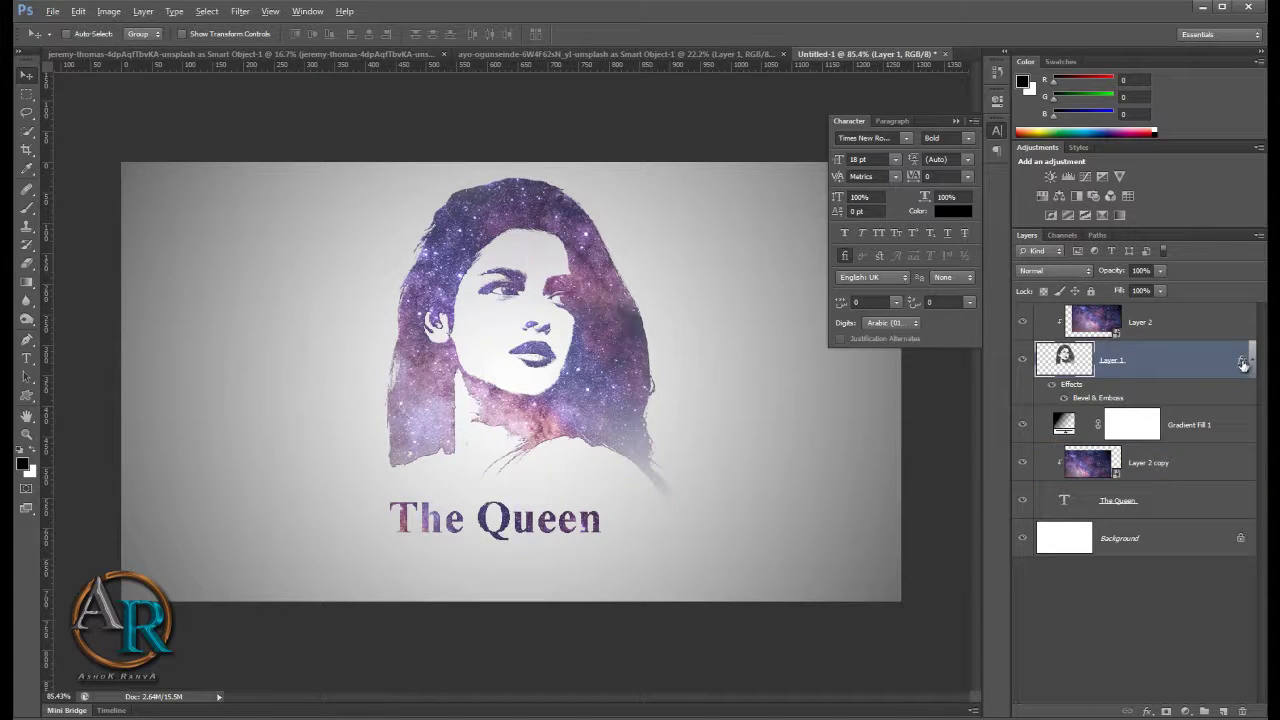
pyautogui.moveTo(1243, 364); pyautogui.dragTo(1237, 503)
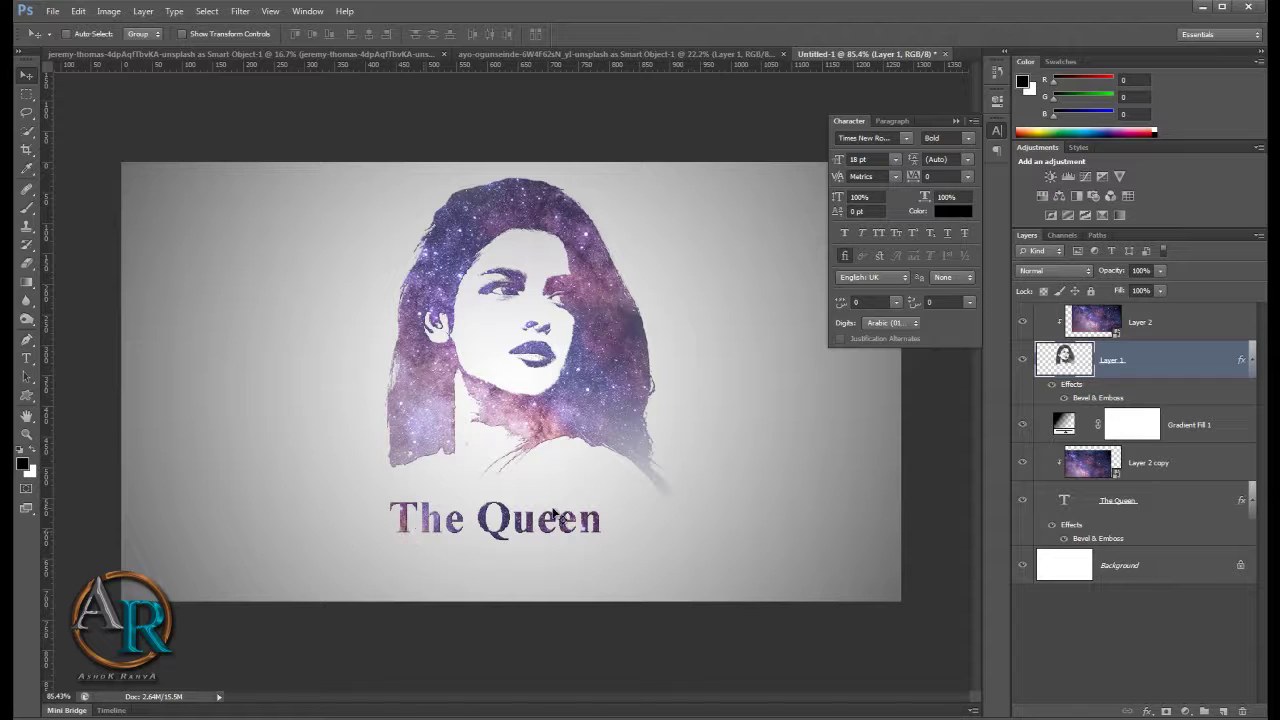
# Step: Collapse the Character panel and zoom and pan in on the finished portrait and title
pyautogui.scroll(1, 692, 527)
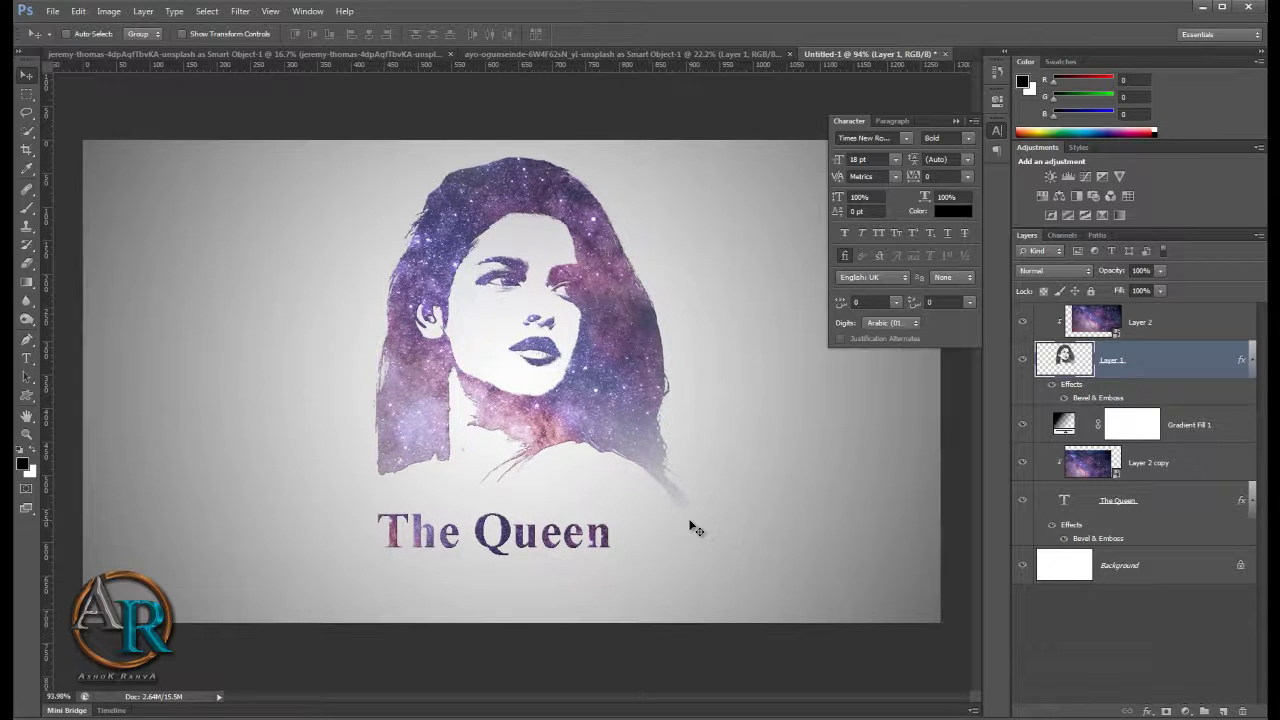
pyautogui.scroll(1, 690, 521)
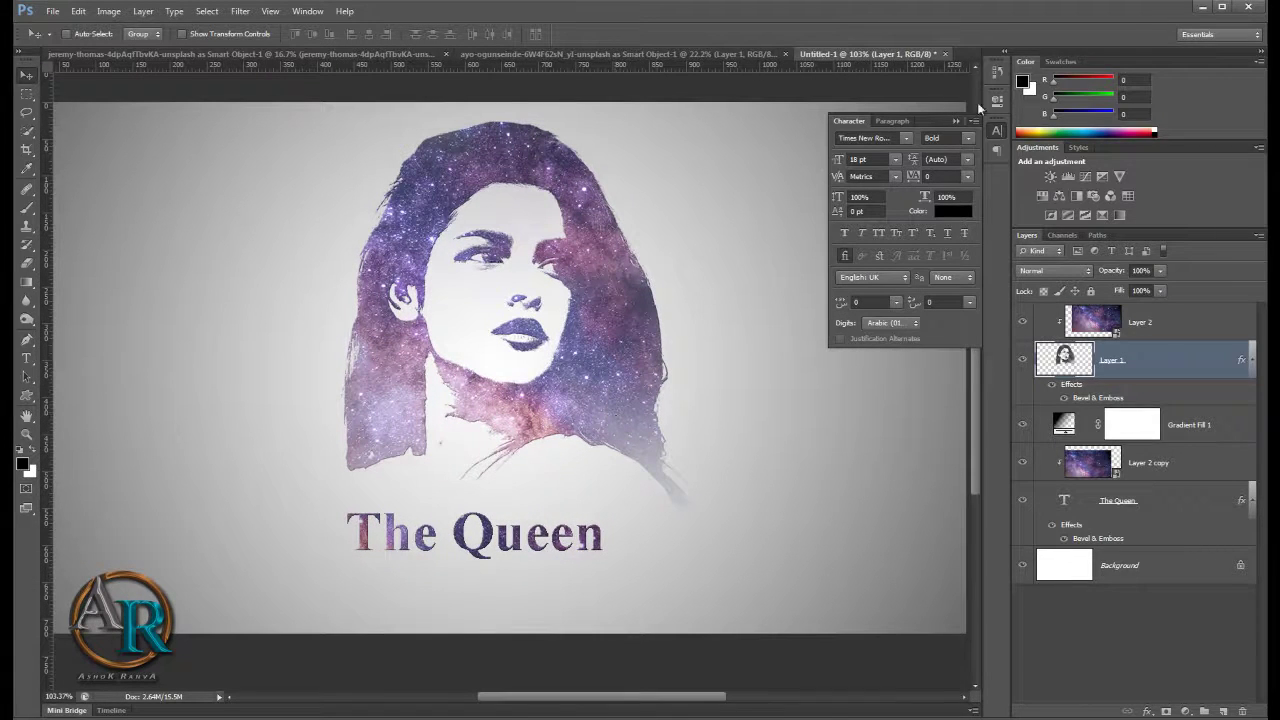
pyautogui.click(955, 121)
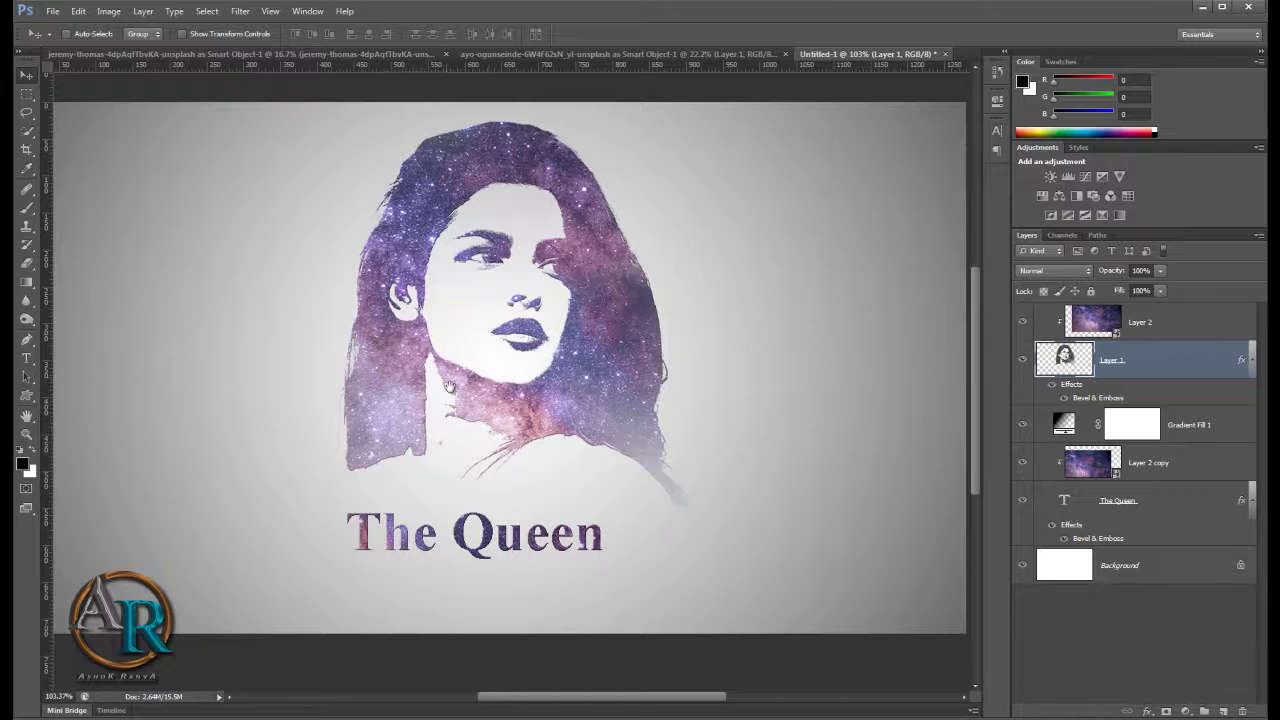
pyautogui.moveTo(450, 388)
pyautogui.mouseDown()
pyautogui.moveTo(566, 365)
pyautogui.moveTo(478, 403)
pyautogui.mouseUp()
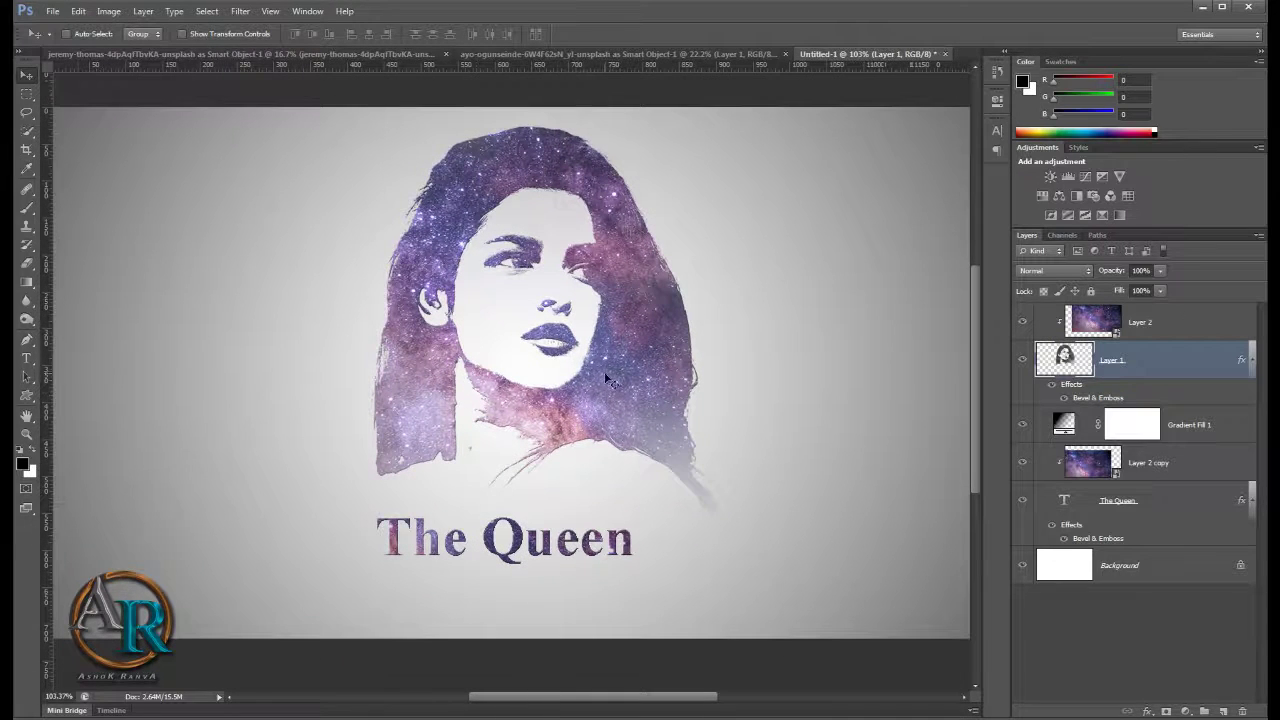
pyautogui.scroll(1, 612, 377)
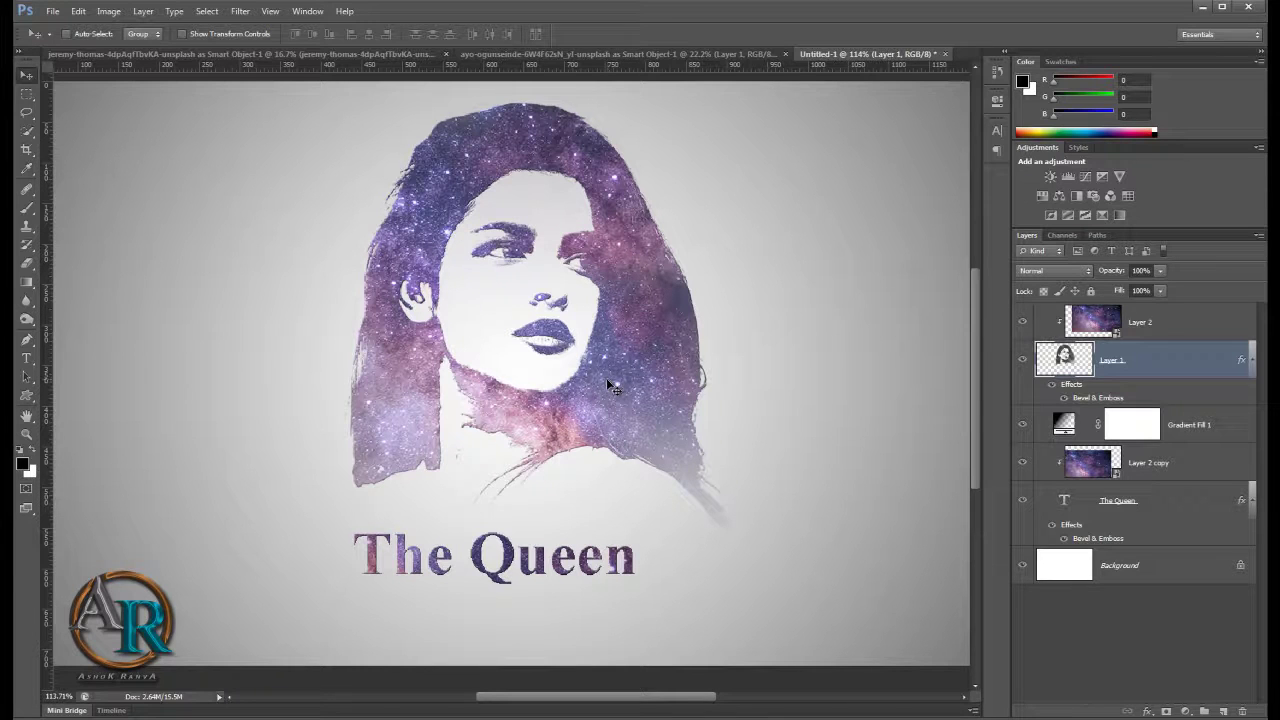
pyautogui.moveTo(604, 335); pyautogui.dragTo(607, 348)
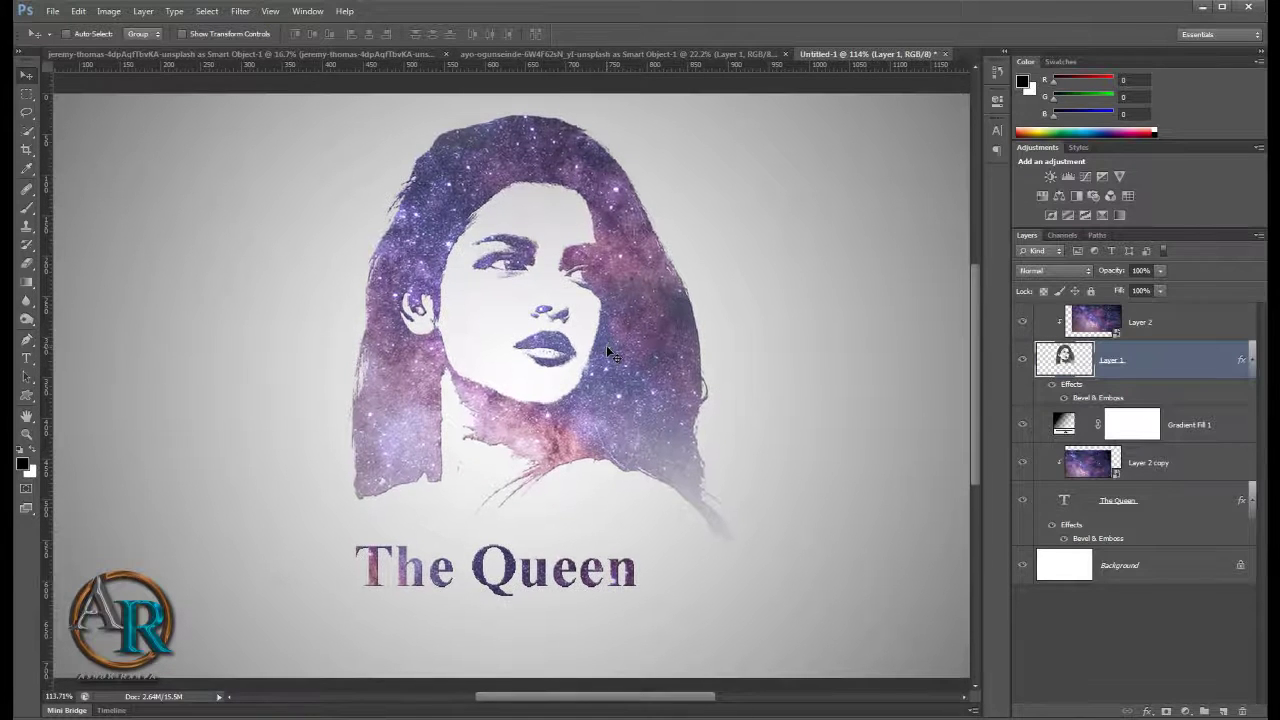